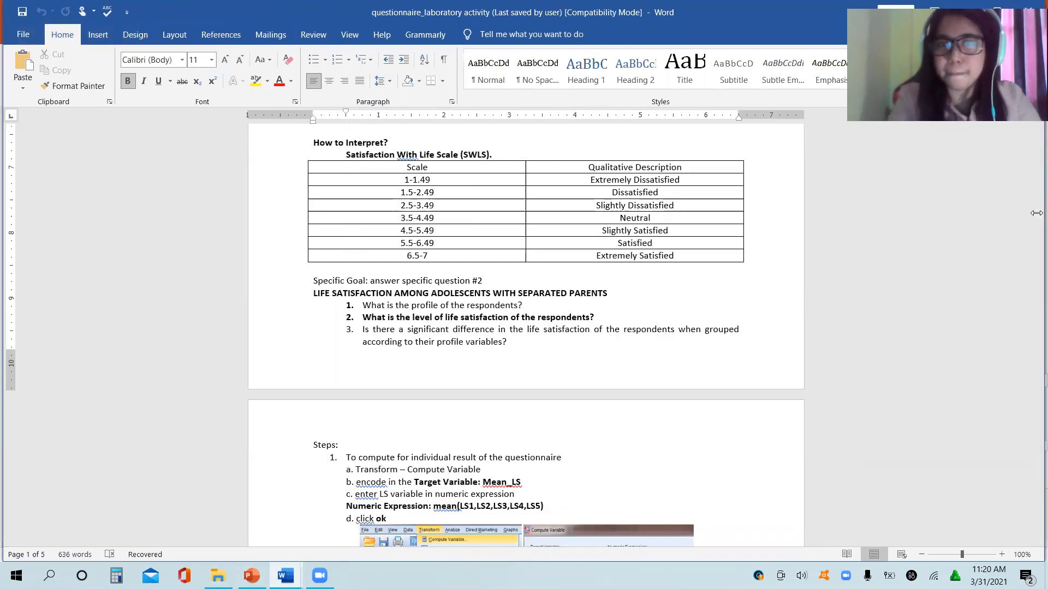
Examine the Satisfaction With Life Scale (SWLS) interpretation table's score ranges and qualitative descriptions at a larger zoom.
{"action": "left_click_drag", "start_coordinate": [1033, 218], "coordinate": [1032, 196]}
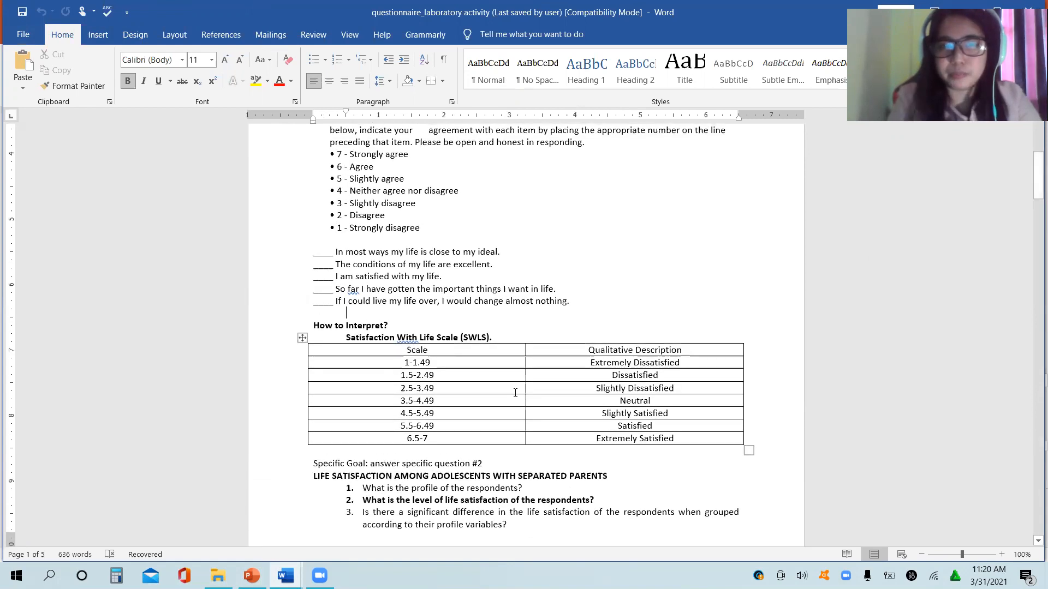
{"action": "left_click", "coordinate": [466, 378]}
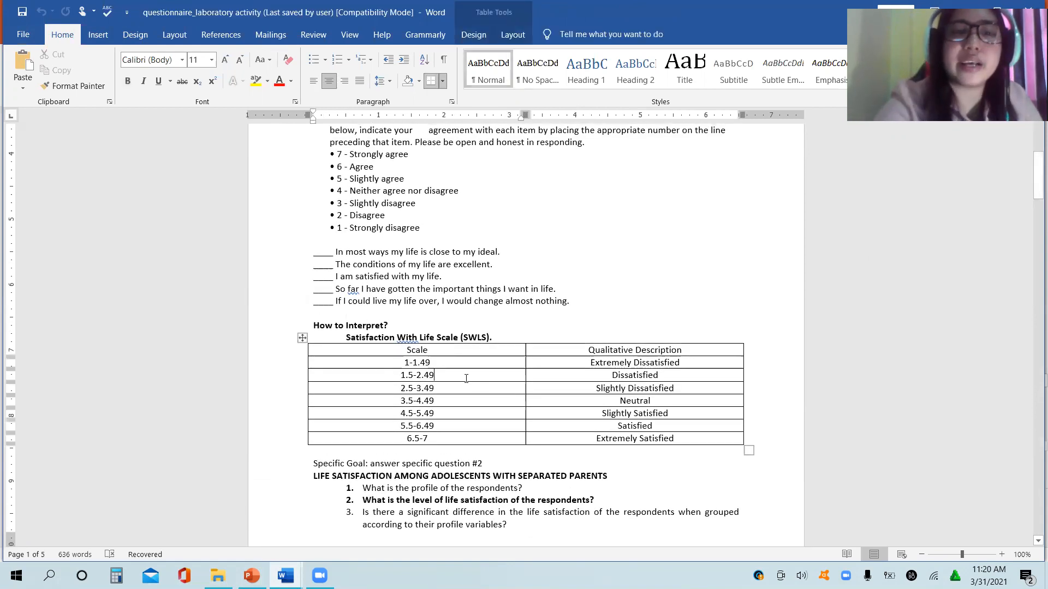
{"action": "scroll", "coordinate": [466, 378], "scroll_direction": "up", "scroll_amount": 7, "text": "ctrl"}
{"action": "scroll", "coordinate": [466, 379], "scroll_direction": "up", "scroll_amount": 2, "text": "ctrl"}
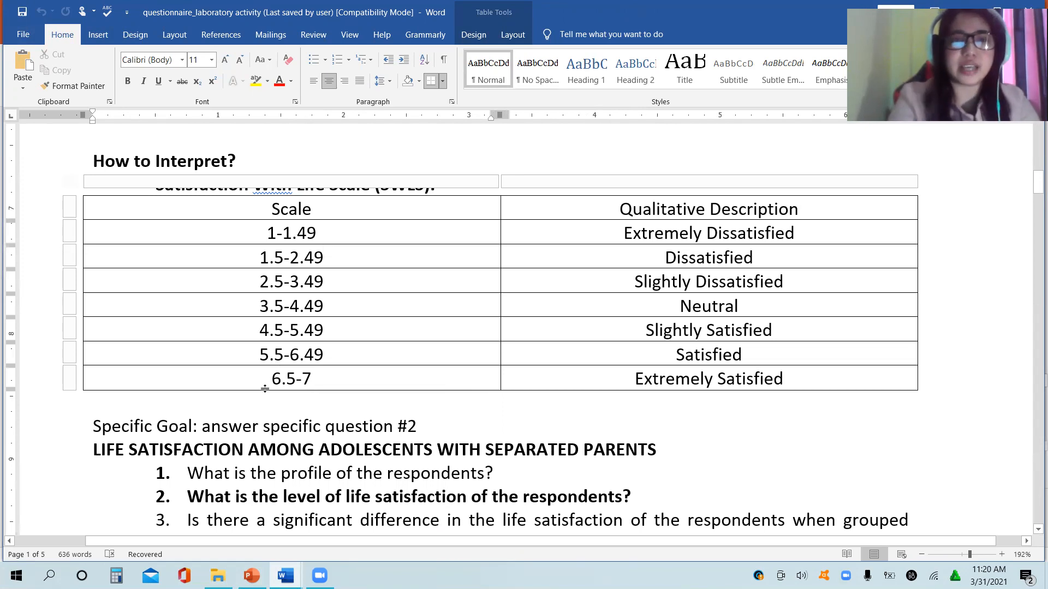
{"action": "scroll", "coordinate": [265, 389], "scroll_direction": "up", "scroll_amount": 1, "text": "ctrl"}
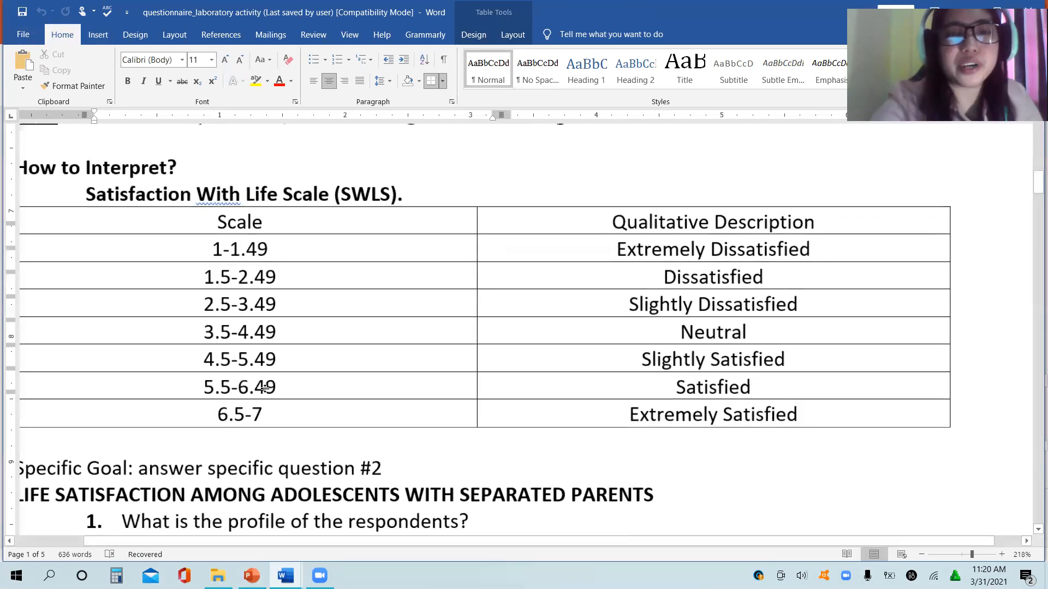
{"action": "scroll", "coordinate": [265, 389], "scroll_direction": "up", "scroll_amount": 1, "text": "ctrl"}
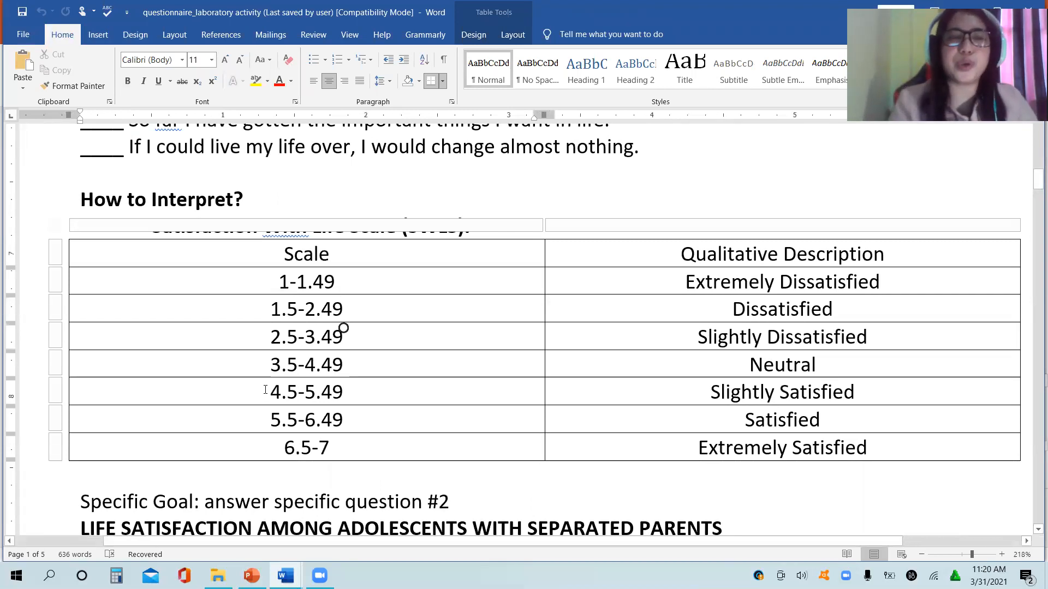
{"action": "scroll", "coordinate": [265, 389], "scroll_direction": "up", "scroll_amount": 1}
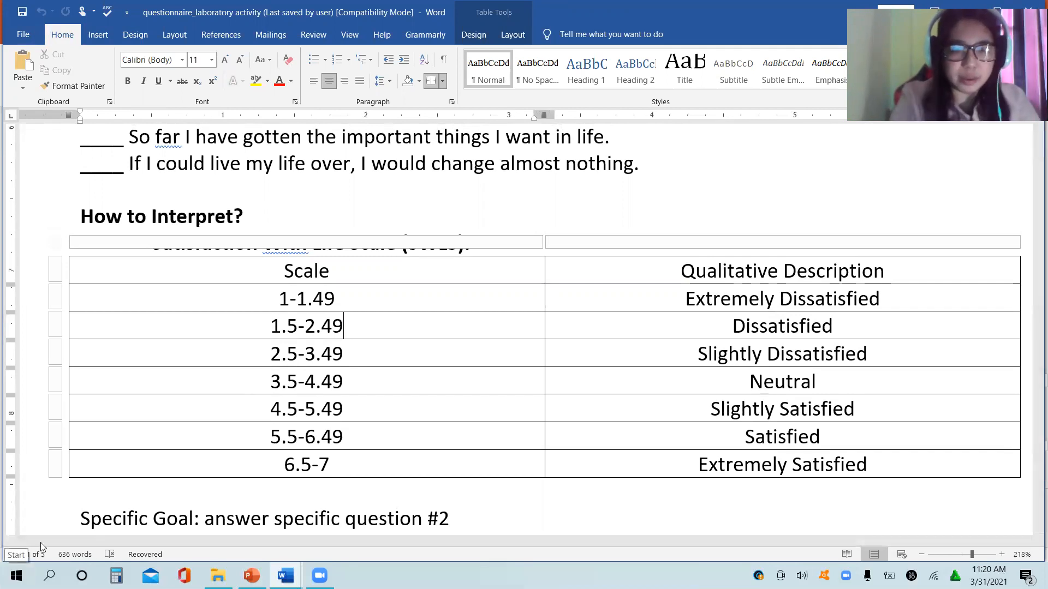
Switch to the "Treatment of the Data" document and set its zoom to 160%.
{"action": "mouse_move", "coordinate": [285, 576]}
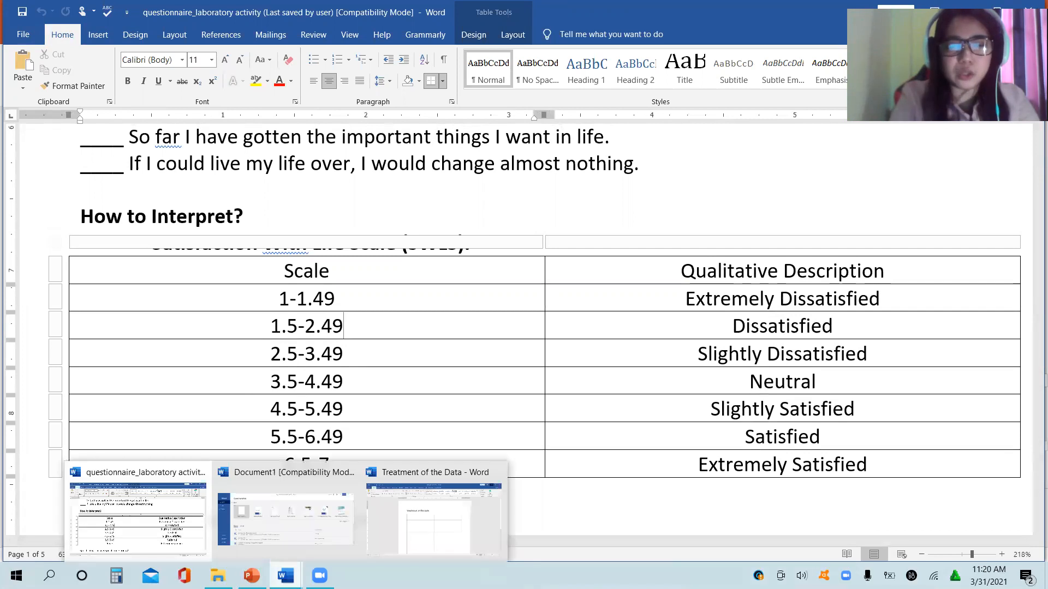
{"action": "left_click", "coordinate": [421, 529]}
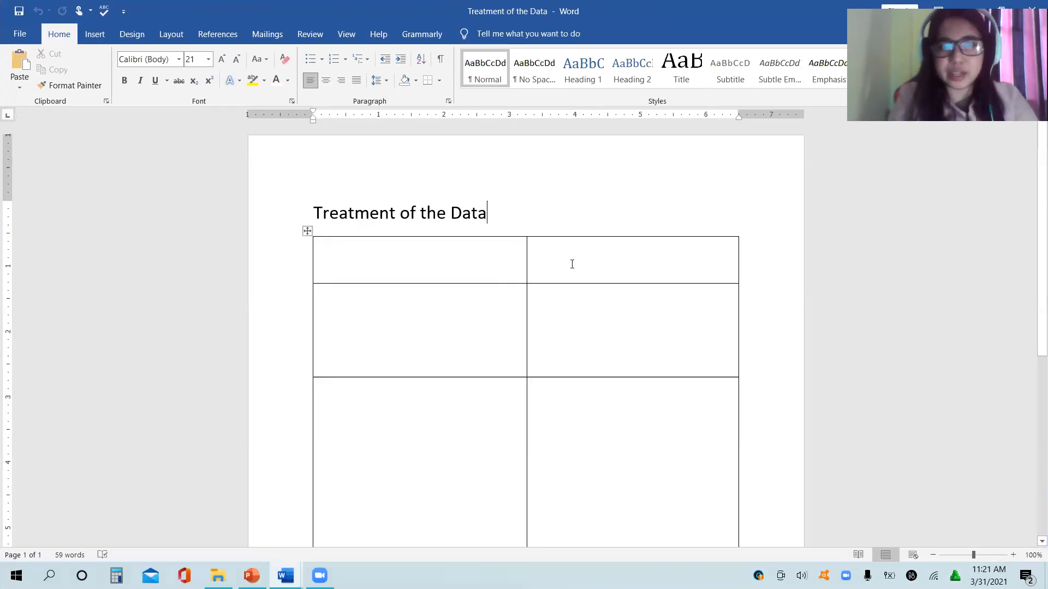
{"action": "left_click", "coordinate": [1012, 555]}
{"action": "left_click", "coordinate": [1013, 555]}
{"action": "left_click", "coordinate": [1013, 556]}
{"action": "left_click", "coordinate": [1012, 556]}
{"action": "left_click", "coordinate": [1012, 556]}
{"action": "left_click", "coordinate": [1013, 556]}
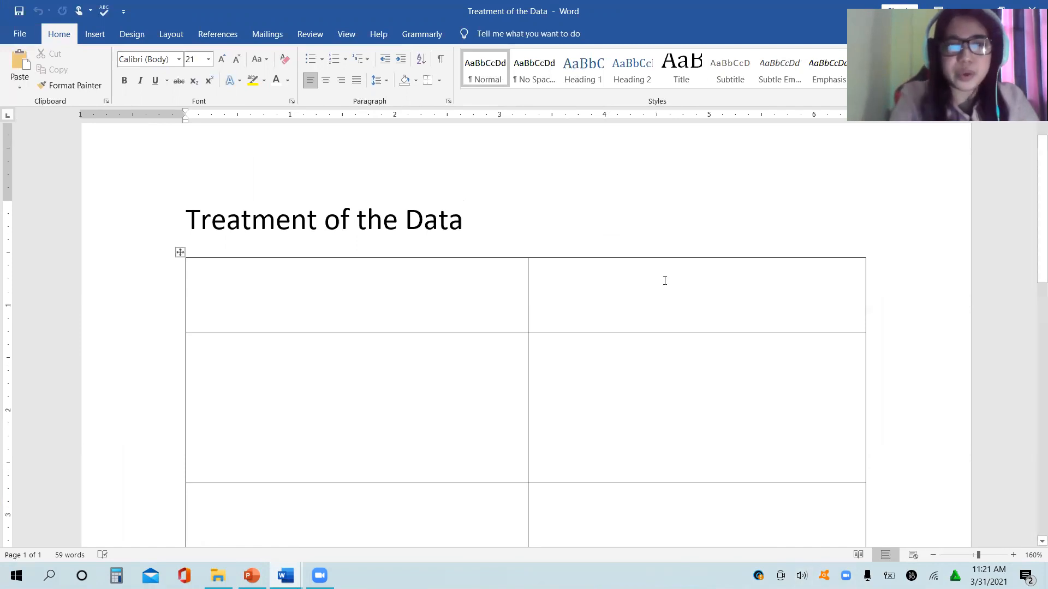
Change the hidden question text in the table's first column to black.
{"action": "left_click_drag", "start_coordinate": [225, 269], "coordinate": [318, 511]}
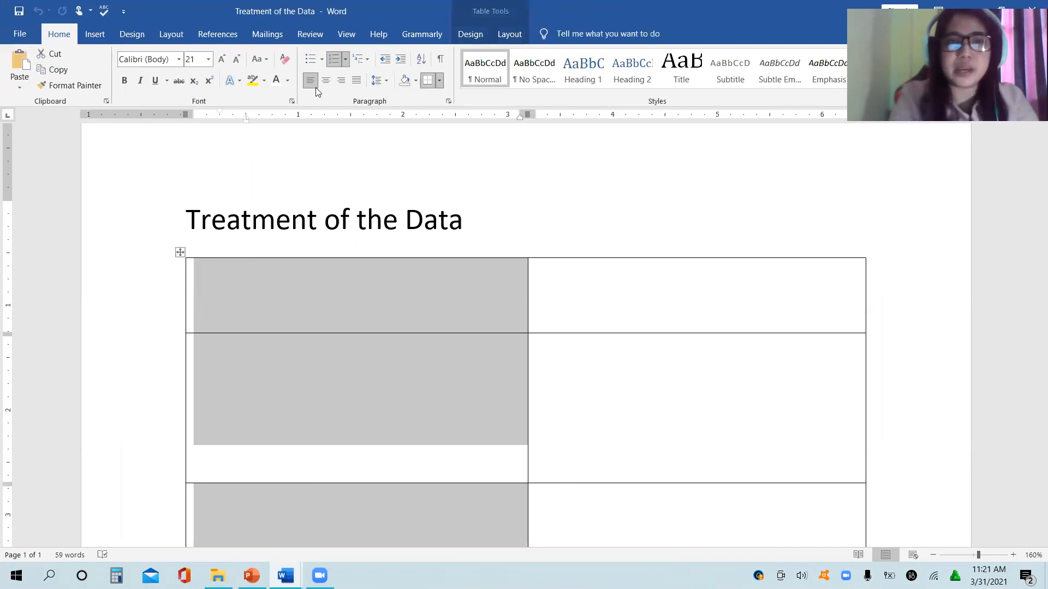
{"action": "left_click", "coordinate": [288, 81]}
{"action": "left_click", "coordinate": [286, 98]}
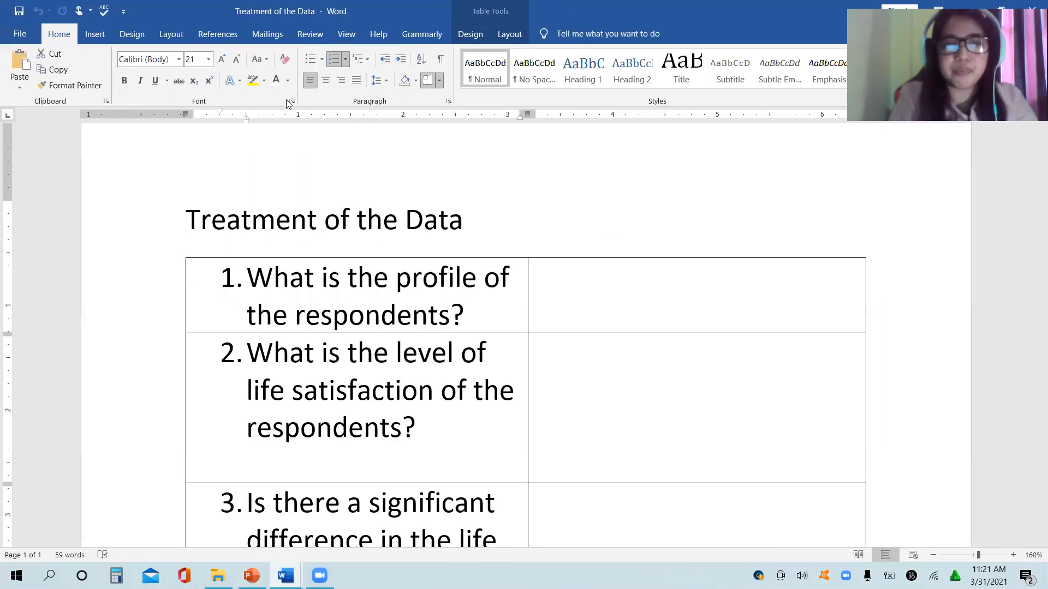
{"action": "left_click", "coordinate": [660, 309]}
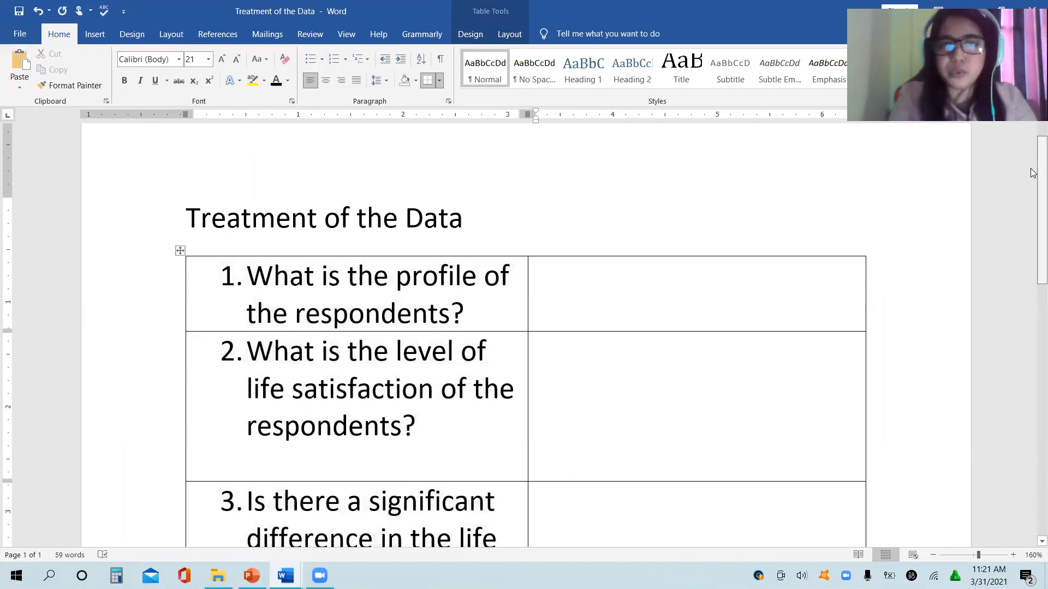
{"action": "scroll", "coordinate": [1033, 173], "scroll_direction": "down", "scroll_amount": 2}
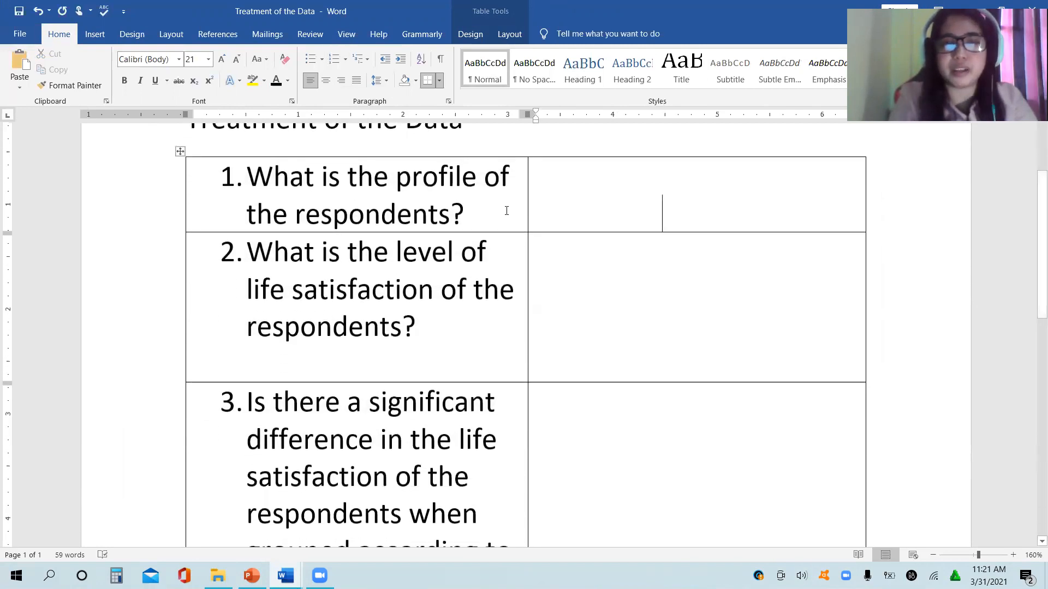
Replace the question mark ending question 1 with "in terms of the following:".
{"action": "left_click", "coordinate": [475, 211]}
{"action": "key", "text": "BackSpace"}
{"action": "type", "text": "in ter"}
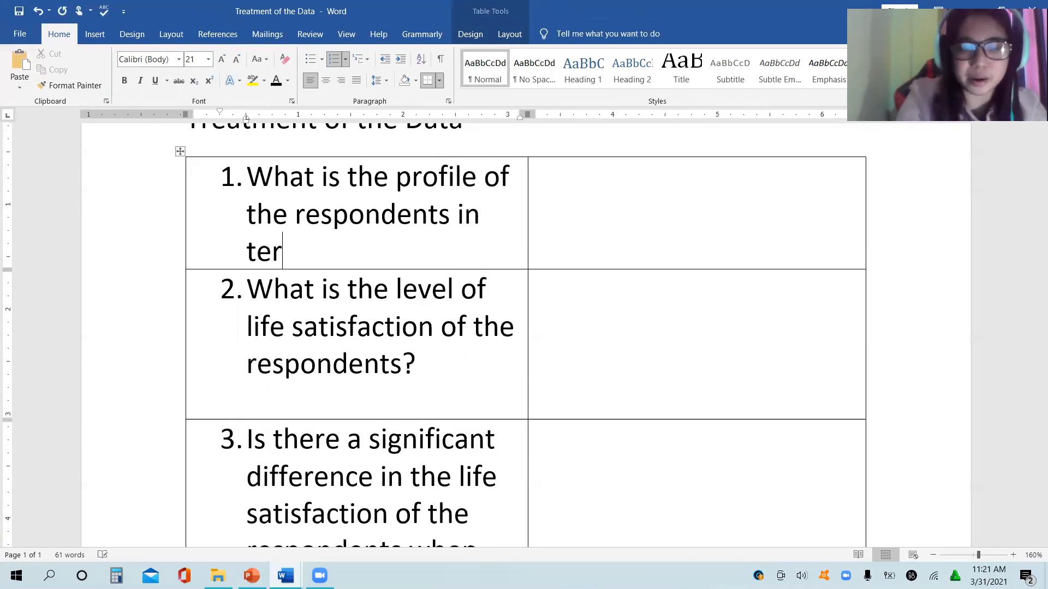
{"action": "type", "text": "ms of "}
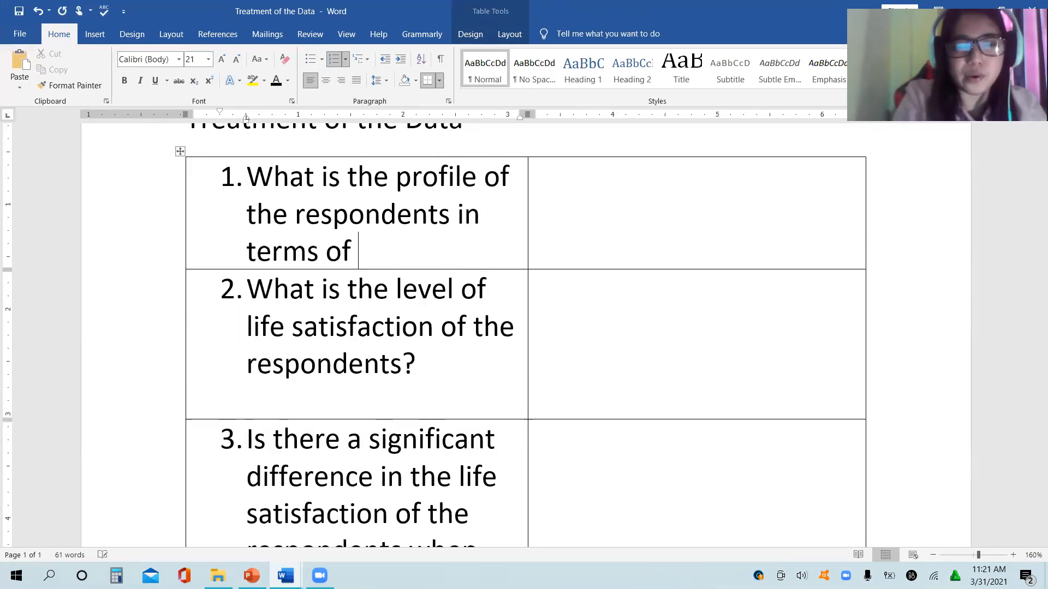
{"action": "type", "text": "the followi"}
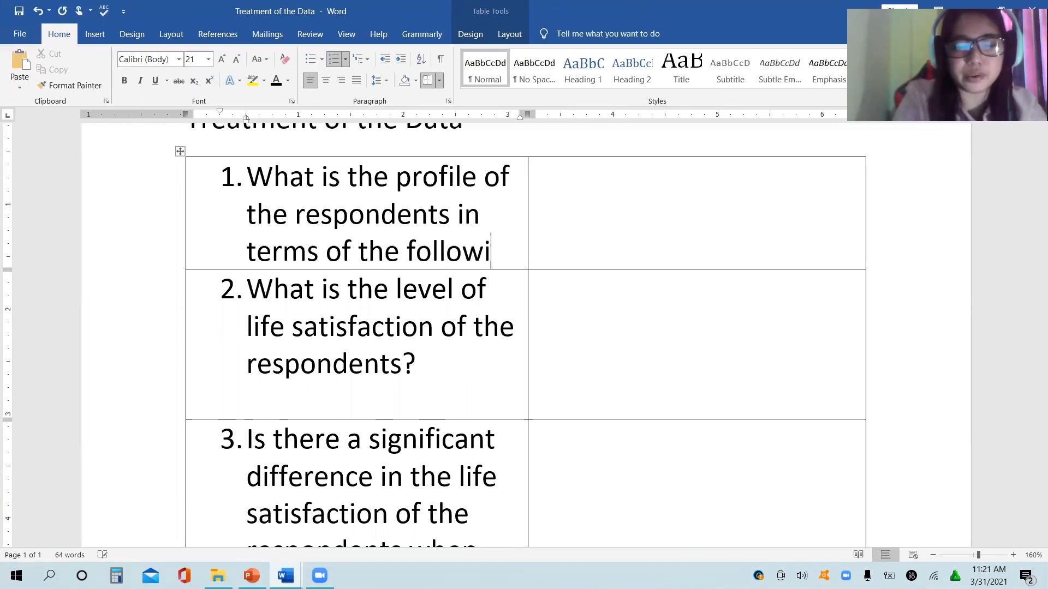
{"action": "type", "text": "ng:"}
Start a lettered sub-list under question 1 with the items "Age" and "Sex".
{"action": "key", "text": "Return"}
{"action": "type", "text": "a"}
{"action": "key", "text": "BackSpace"}
{"action": "key", "text": "BackSpace"}
{"action": "type", "text": "a. a"}
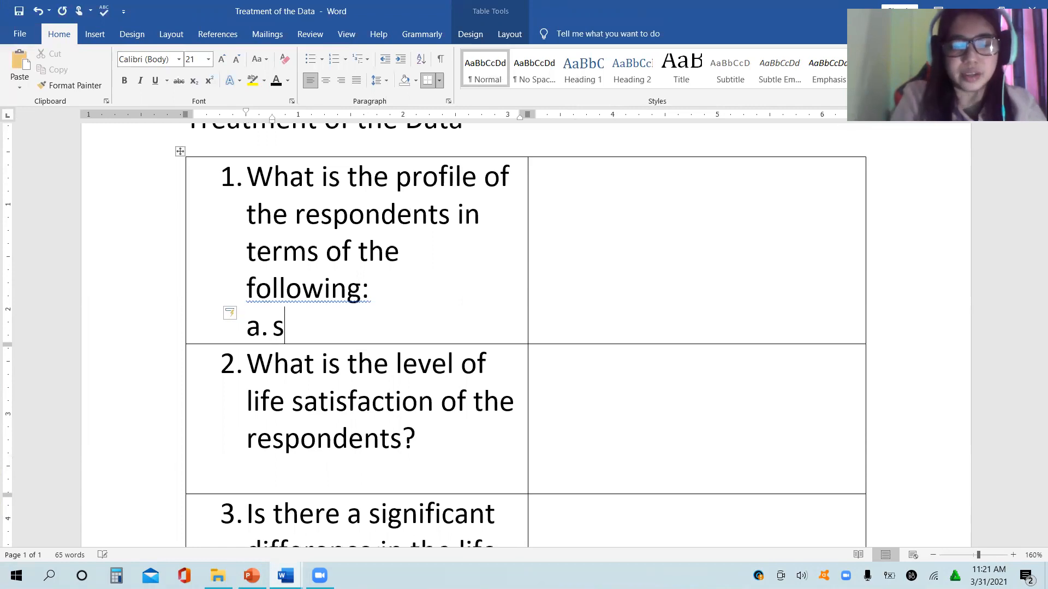
{"action": "type", "text": "ge"}
{"action": "key", "text": "Return"}
{"action": "type", "text": "sex"}
Add "Relationship status" and "Socio economic status" as items c and d of question 1's sub-list.
{"action": "key", "text": "Return"}
{"action": "type", "text": "relayions"}
{"action": "key", "text": "BackSpace"}
{"action": "key", "text": "BackSpace"}
{"action": "key", "text": "BackSpace"}
{"action": "key", "text": "BackSpace"}
{"action": "key", "text": "BackSpace"}
{"action": "type", "text": "tionship status"}
{"action": "key", "text": "Return"}
{"action": "type", "text": "Socio"}
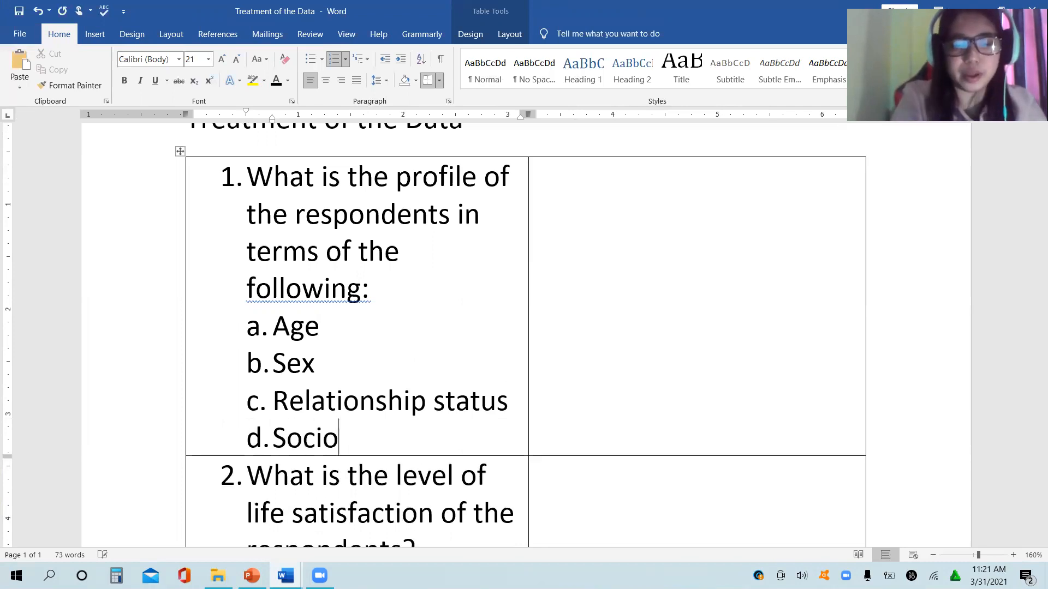
{"action": "type", "text": " economic "}
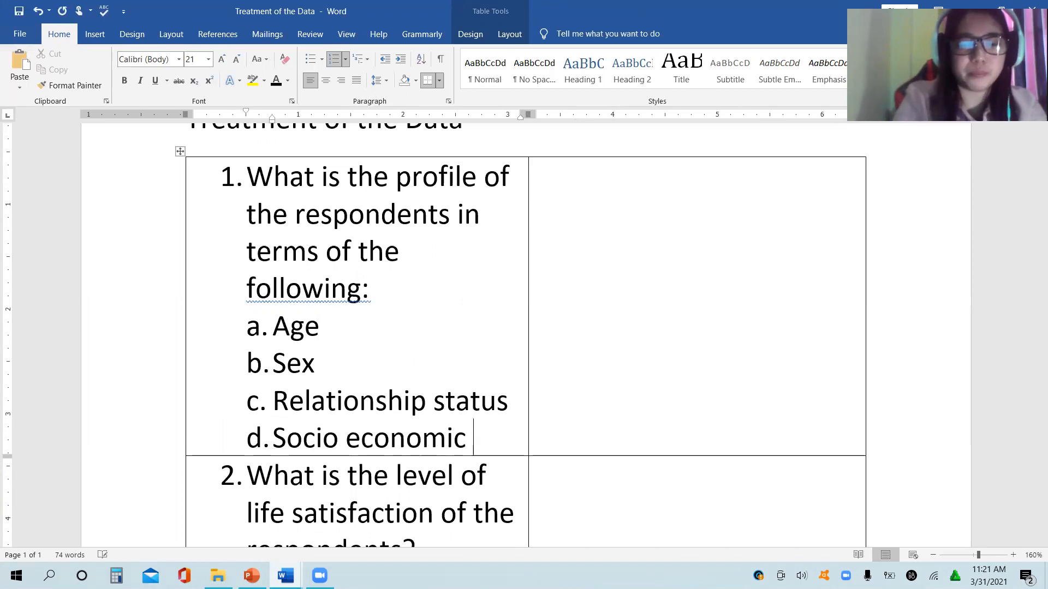
{"action": "type", "text": "status"}
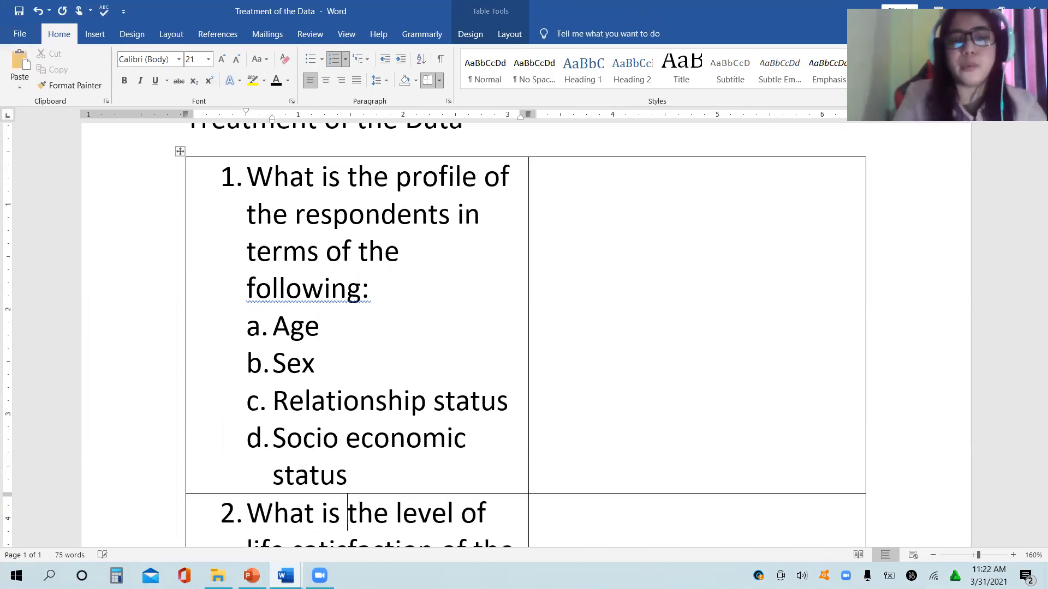
Accept the grammar suggestion "following?" for the flagged word in question 1.
{"action": "scroll", "coordinate": [348, 513], "scroll_direction": "down", "scroll_amount": 5}
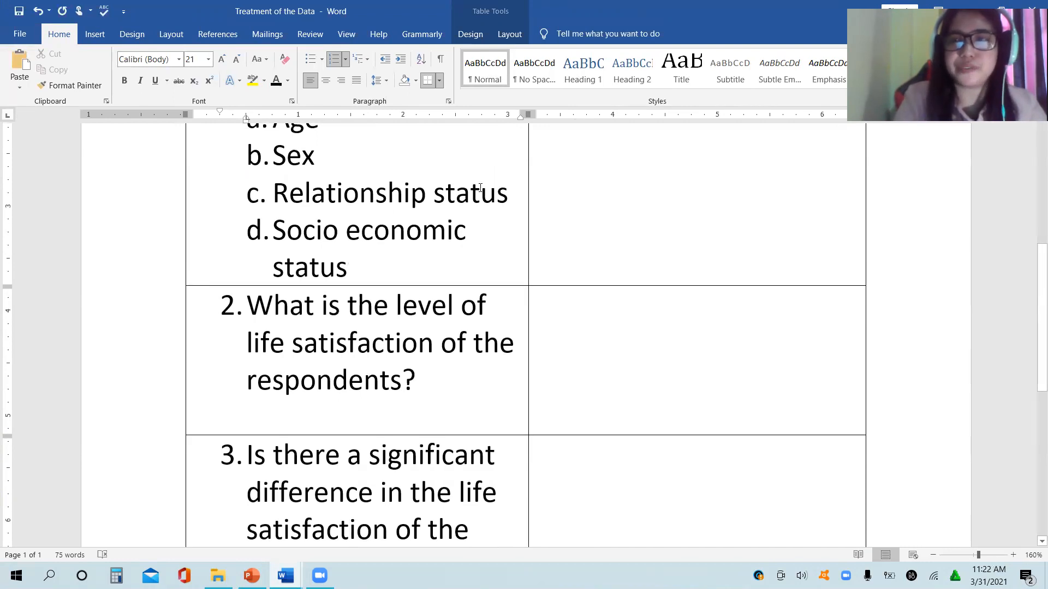
{"action": "left_click", "coordinate": [635, 215]}
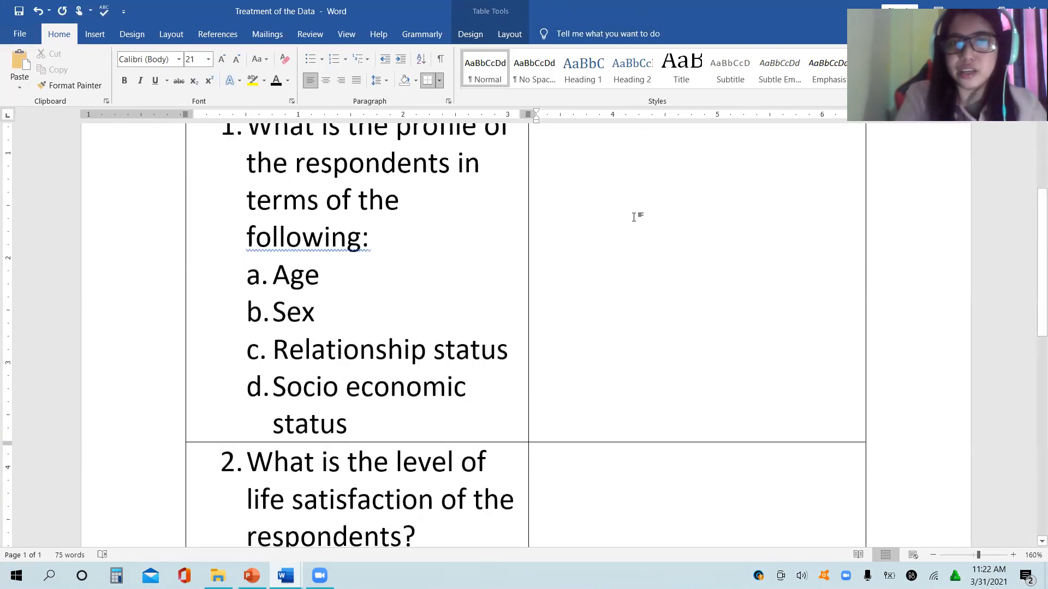
{"action": "key", "text": "Up"}
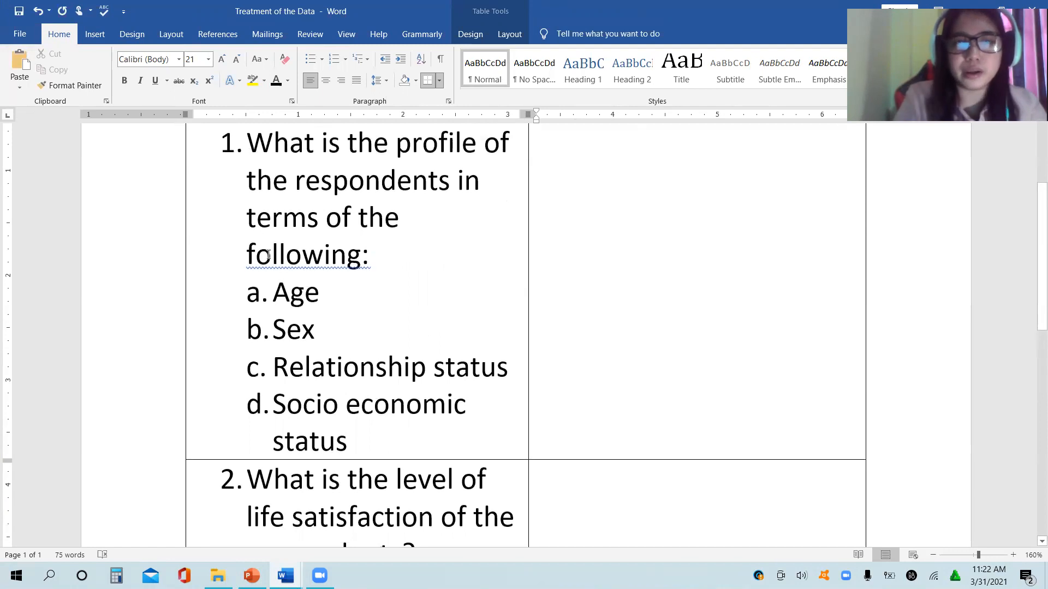
{"action": "right_click", "coordinate": [269, 255]}
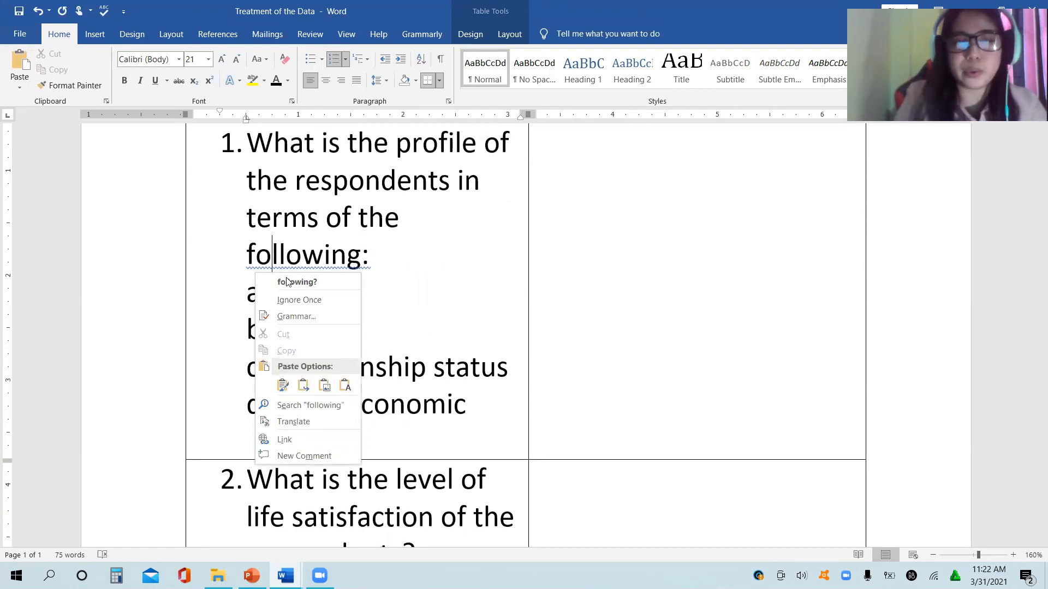
{"action": "left_click", "coordinate": [287, 280]}
{"action": "left_click", "coordinate": [381, 257]}
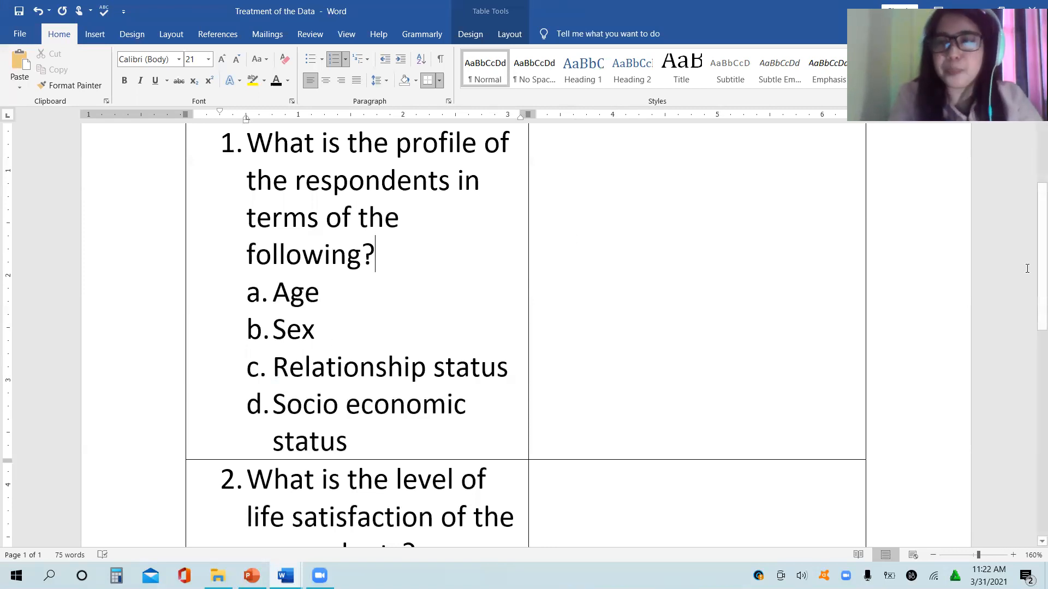
Delete all the hidden text in the second-column cell beside question 1.
{"action": "scroll", "coordinate": [1032, 266], "scroll_direction": "up", "scroll_amount": 1}
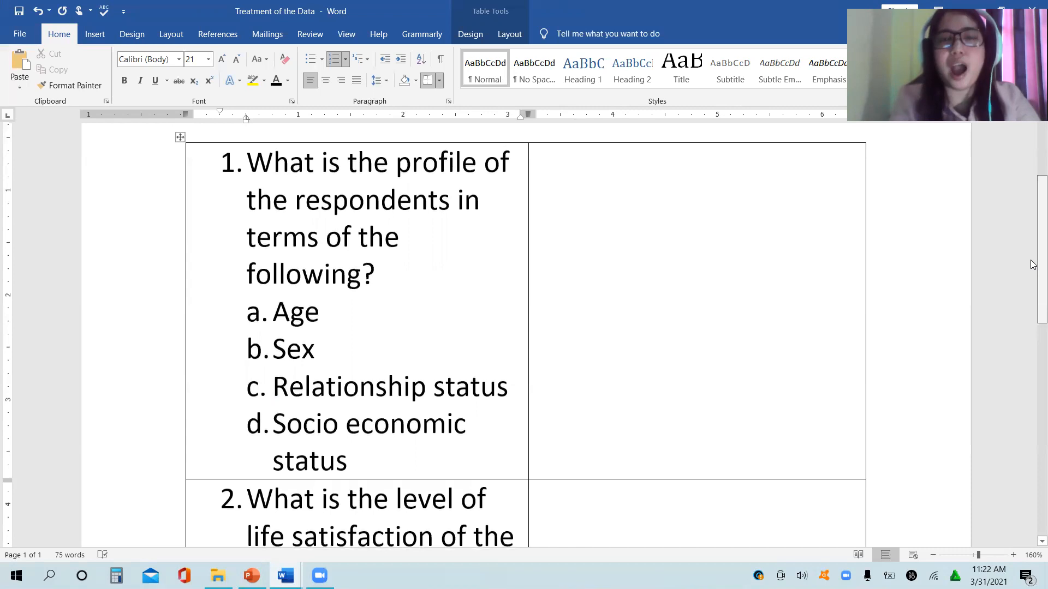
{"action": "double_click", "coordinate": [748, 251]}
{"action": "key", "text": "BackSpace"}
{"action": "key", "text": "BackSpace"}
{"action": "key", "text": "BackSpace"}
{"action": "key", "text": "BackSpace"}
{"action": "key", "text": "BackSpace"}
{"action": "key", "text": "BackSpace"}
{"action": "key", "text": "BackSpace"}
{"action": "key", "text": "BackSpace"}
{"action": "key", "text": "BackSpace"}
{"action": "key", "text": "BackSpace"}
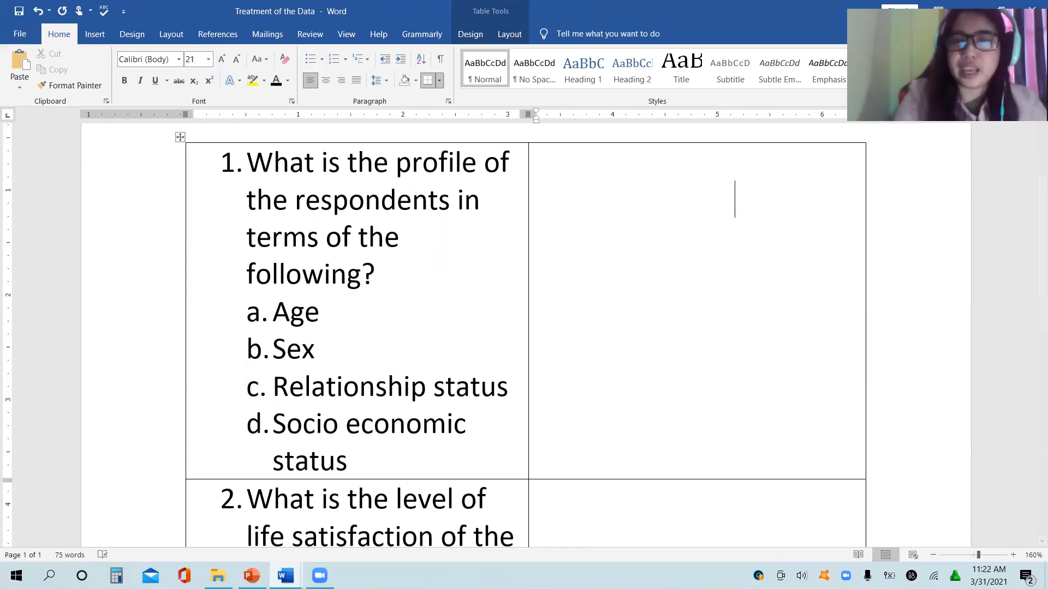
{"action": "key", "text": "BackSpace"}
{"action": "key", "text": "BackSpace"}
{"action": "key", "text": "BackSpace"}
{"action": "key", "text": "BackSpace"}
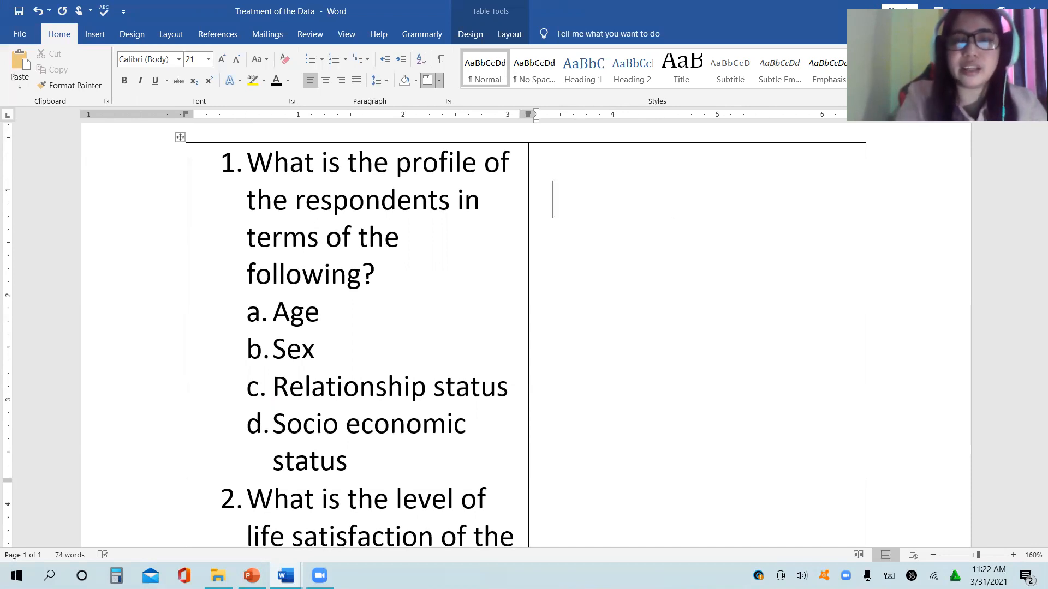
{"action": "left_click_drag", "start_coordinate": [570, 159], "coordinate": [697, 411]}
{"action": "key", "text": "BackSpace"}
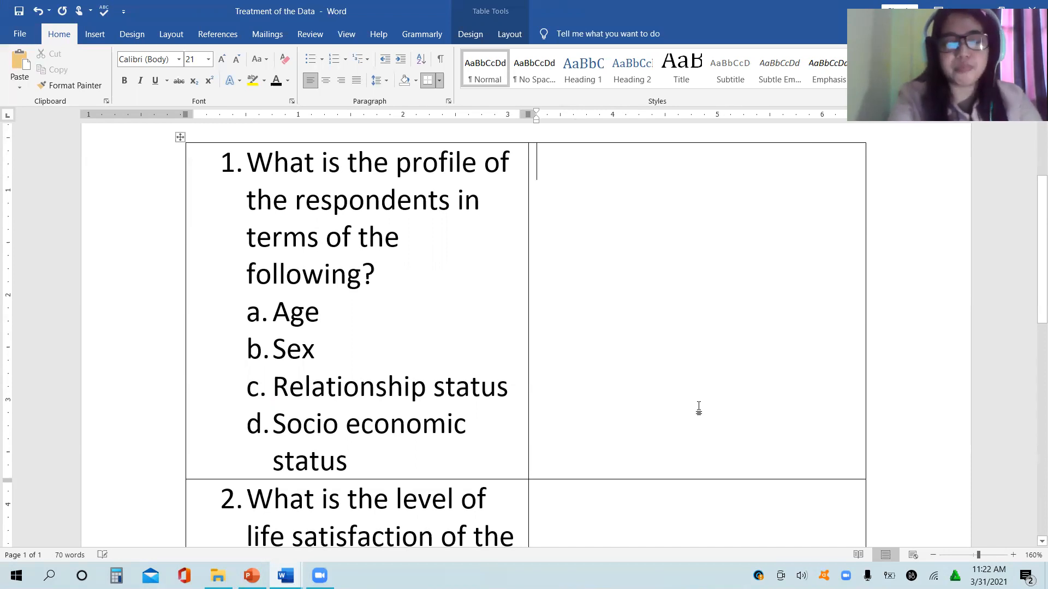
{"action": "type", "text": "Tabular"}
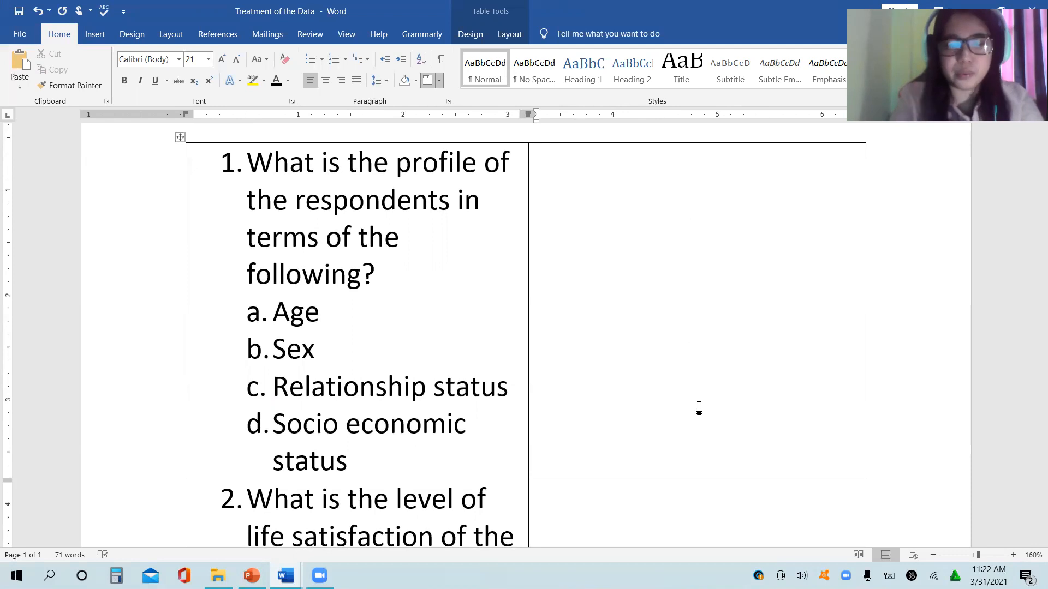
{"action": "left_click_drag", "start_coordinate": [630, 161], "coordinate": [532, 154]}
{"action": "key", "text": "BackSpace"}
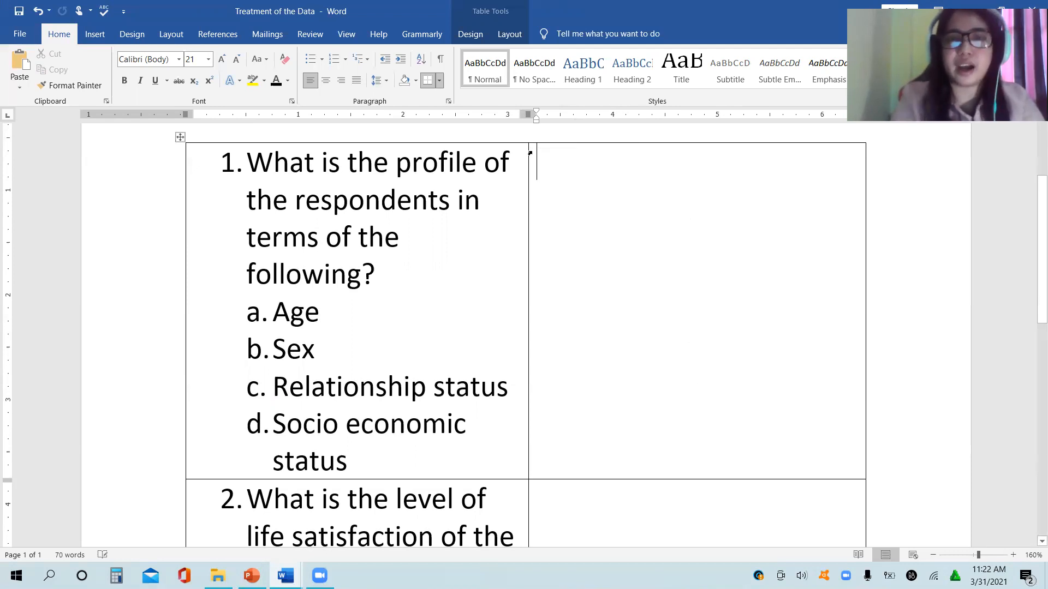
Set the font colour to black in the cell beside question 1 and enter "Tabular or Graphical".
{"action": "left_click", "coordinate": [417, 82]}
{"action": "left_click", "coordinate": [277, 83]}
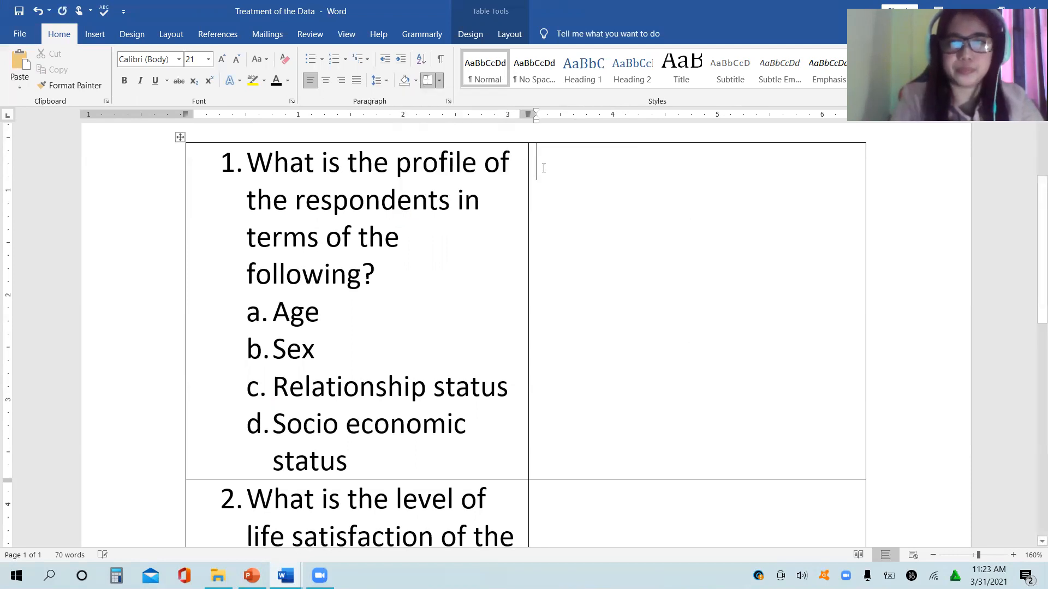
{"action": "type", "text": "G"}
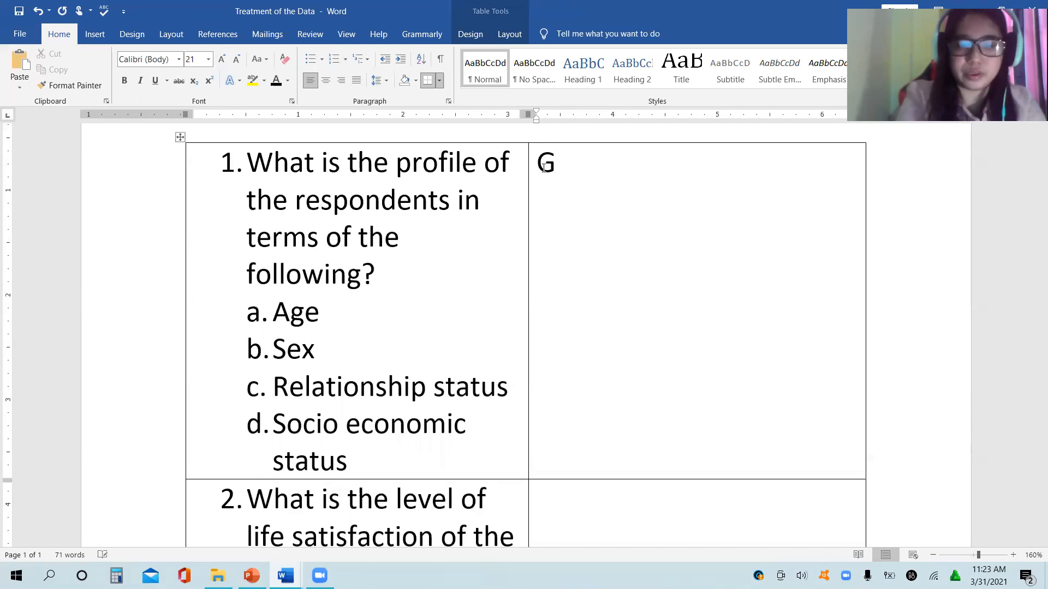
{"action": "key", "text": "BackSpace"}
{"action": "type", "text": "Tabular o"}
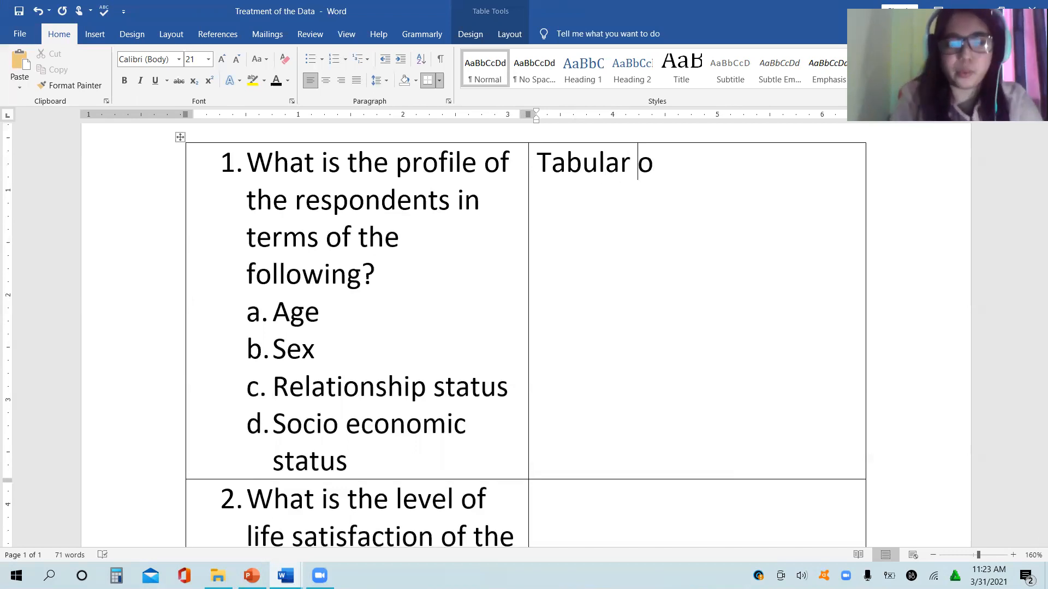
{"action": "type", "text": "r Graphical"}
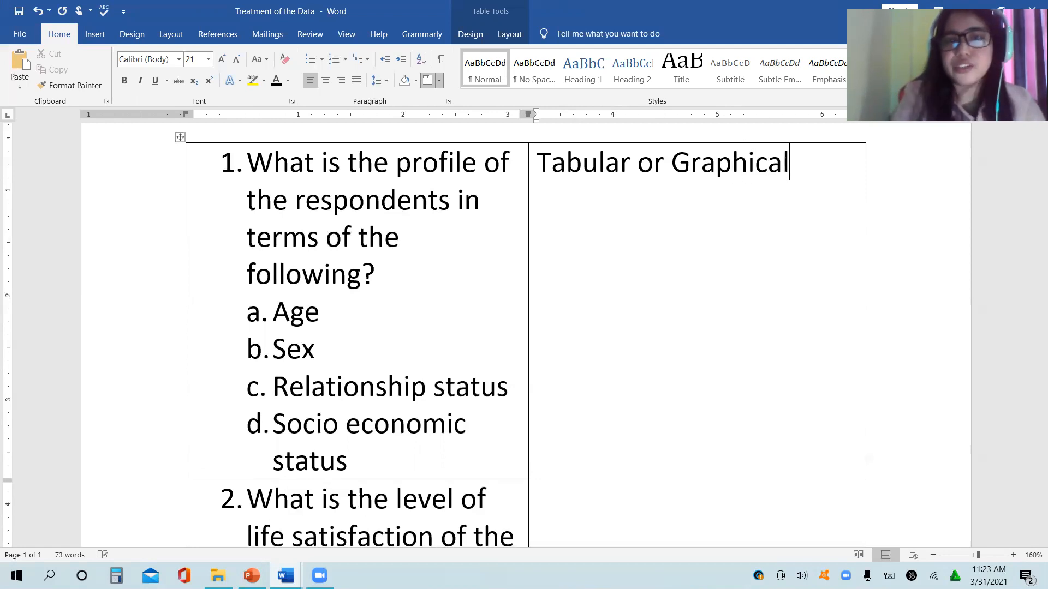
Start a new line below "Tabular or Graphical" in the cell beside question 1.
{"action": "key", "text": "Return"}
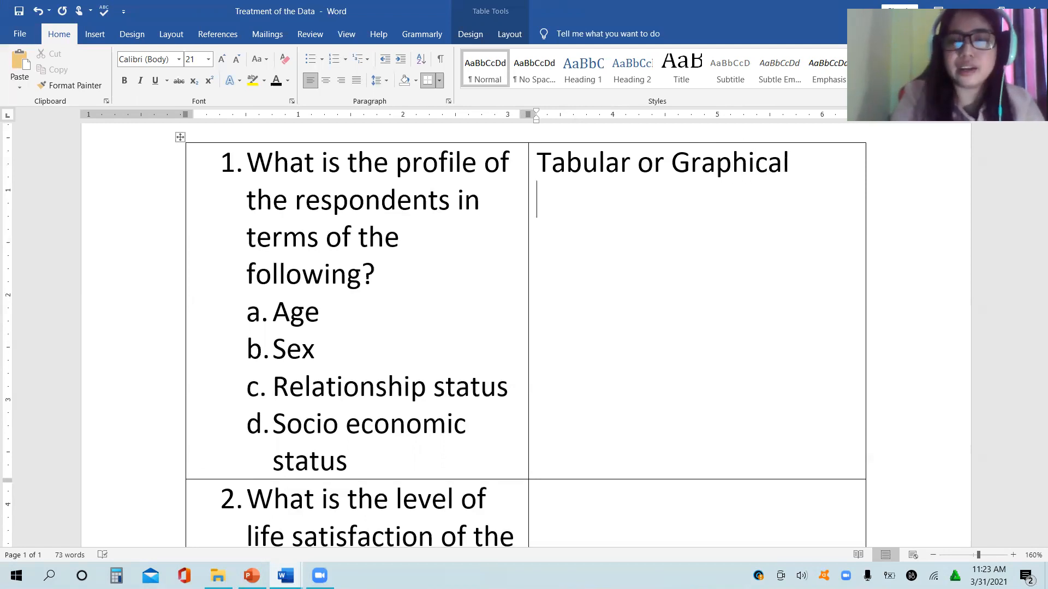
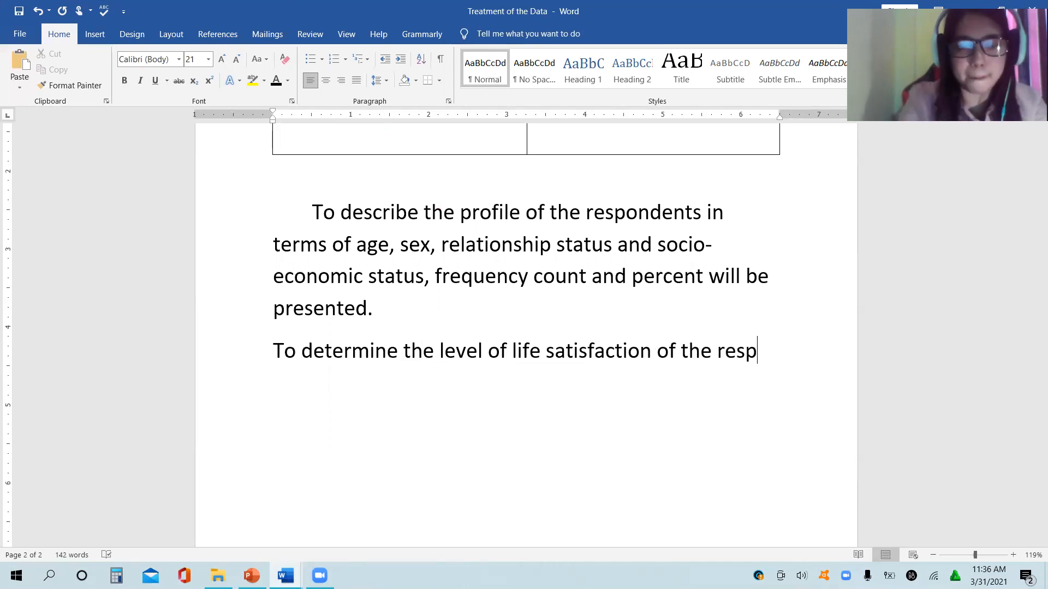
Complete the life satisfaction sentence with "respondents, mean and standard deviation will be computed." and indent the paragraph's first line.
{"action": "type", "text": "ondents, mean"}
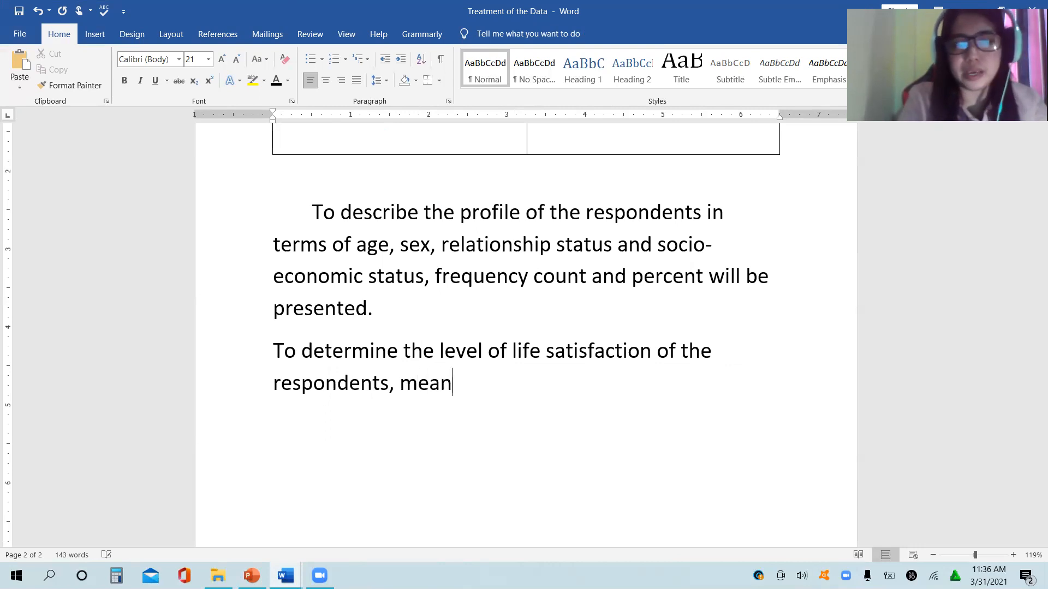
{"action": "type", "text": " and stand"}
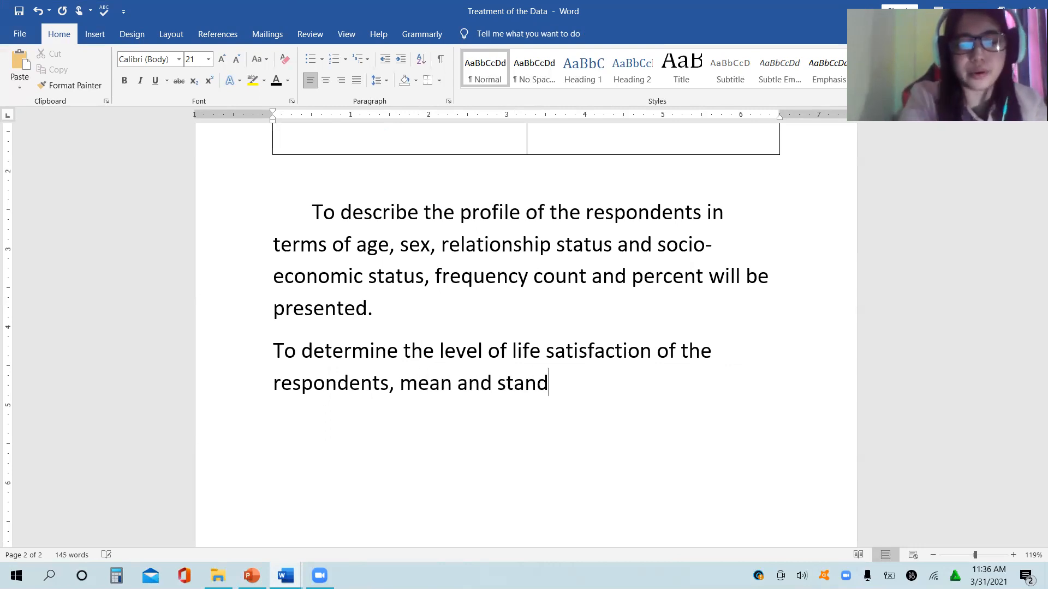
{"action": "type", "text": "ard de"}
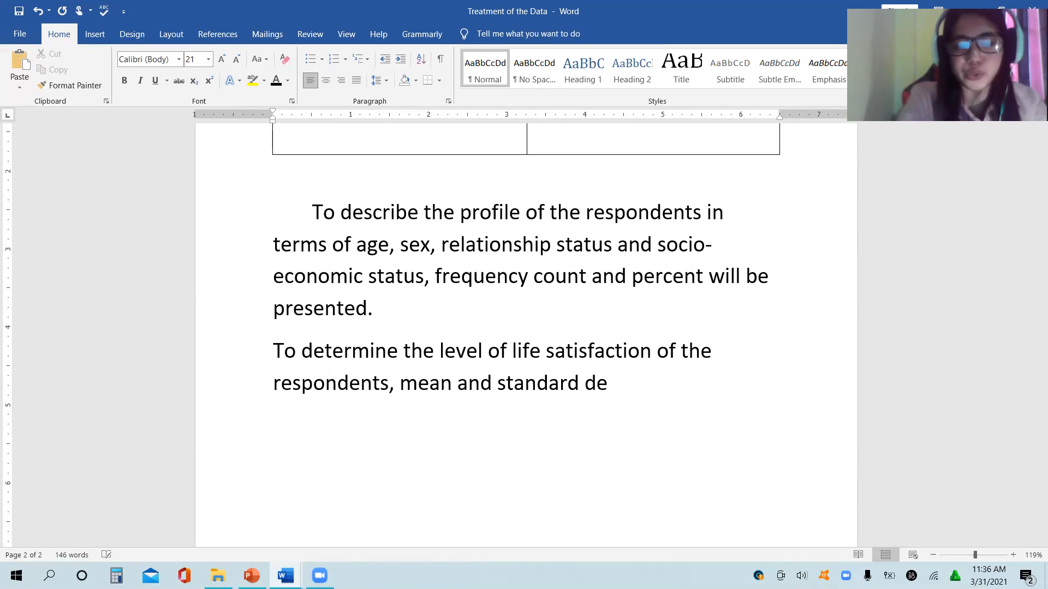
{"action": "type", "text": "viation"}
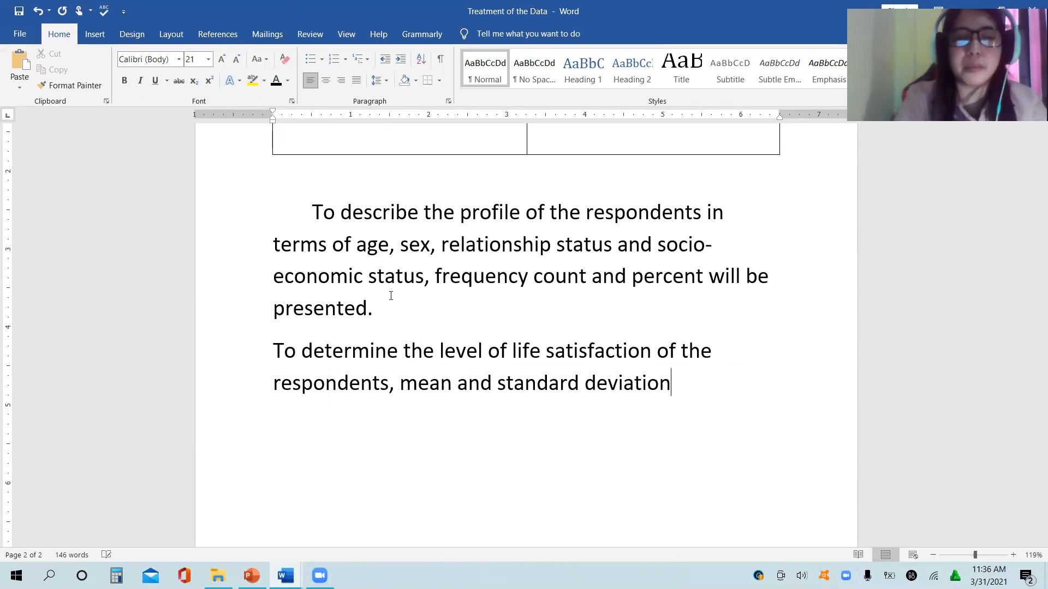
{"action": "left_click", "coordinate": [274, 356]}
{"action": "key", "text": "Tab"}
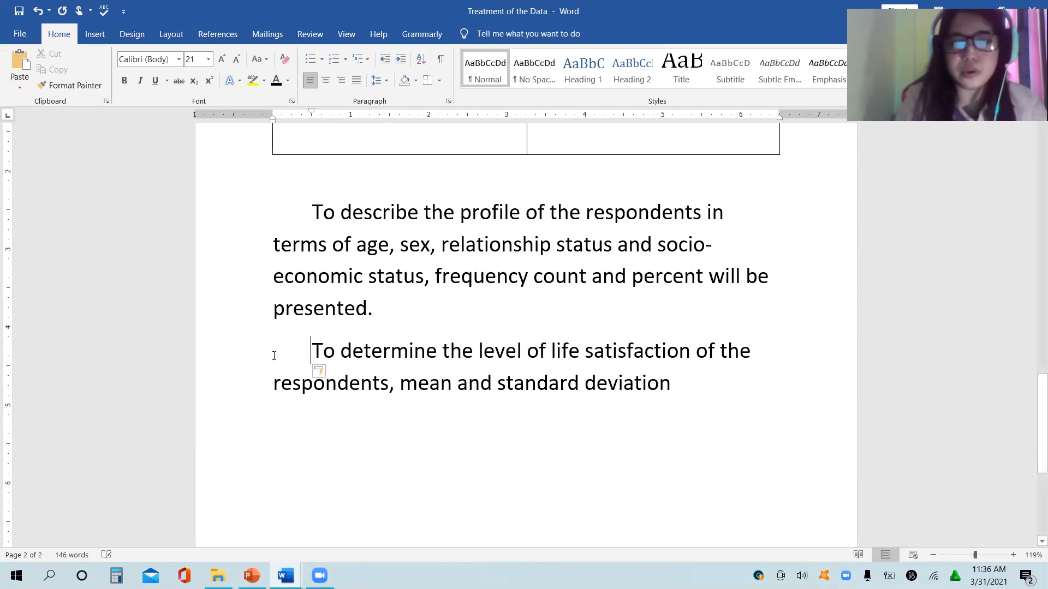
{"action": "left_click", "coordinate": [697, 385]}
{"action": "type", "text": "wil"}
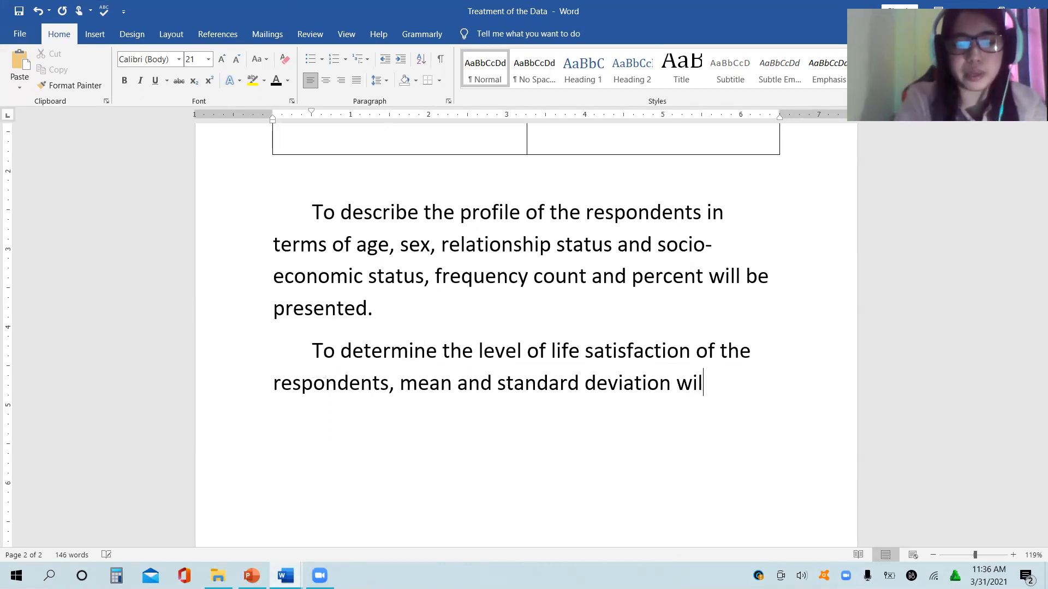
{"action": "type", "text": "l be compu"}
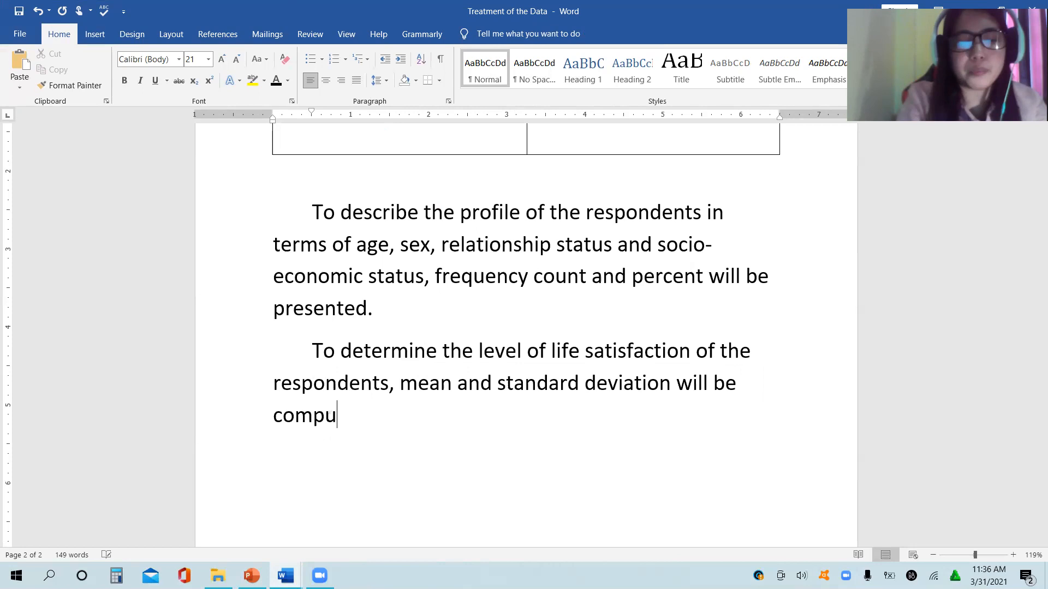
{"action": "type", "text": "ted. Th"}
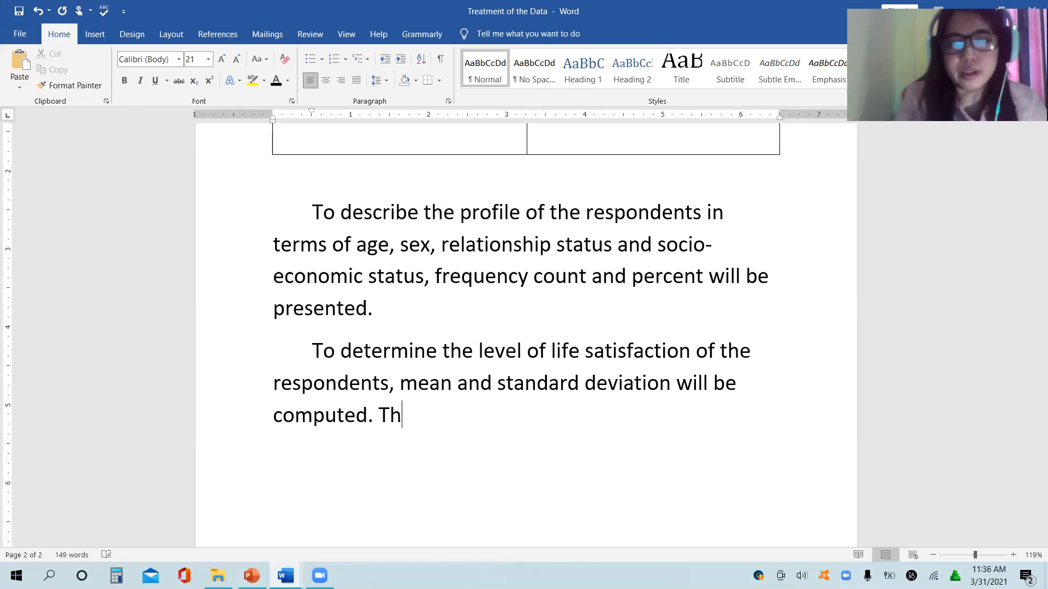
Add the sentence "The level of satisfaction will be determined using the table for interpretation." to the second paragraph.
{"action": "type", "text": "e mean will"}
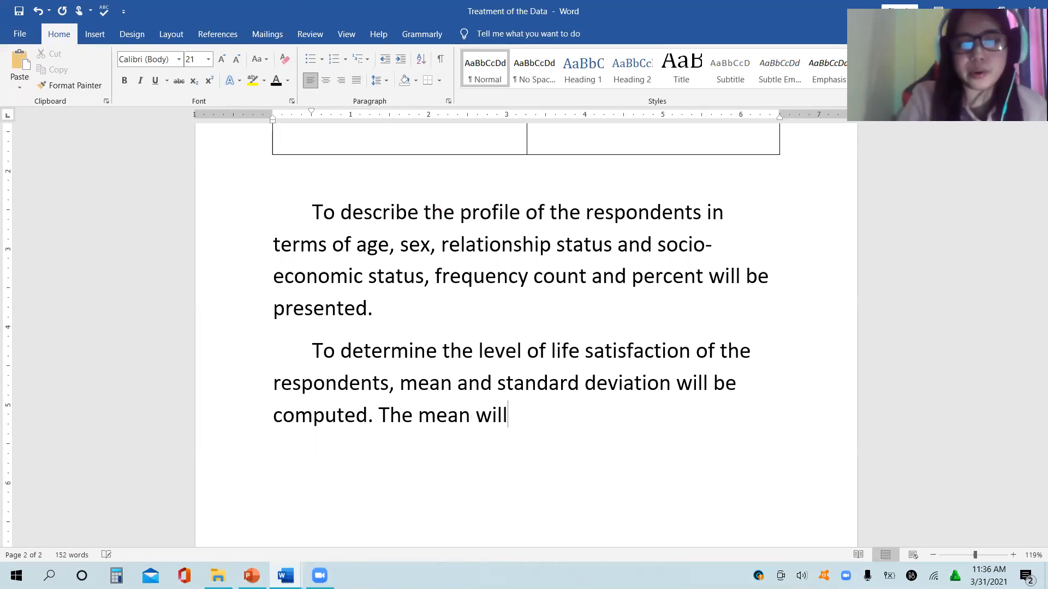
{"action": "key", "text": "ctrl+shift+Left"}
{"action": "key", "text": "ctrl+shift+Left"}
{"action": "type", "text": "lev"}
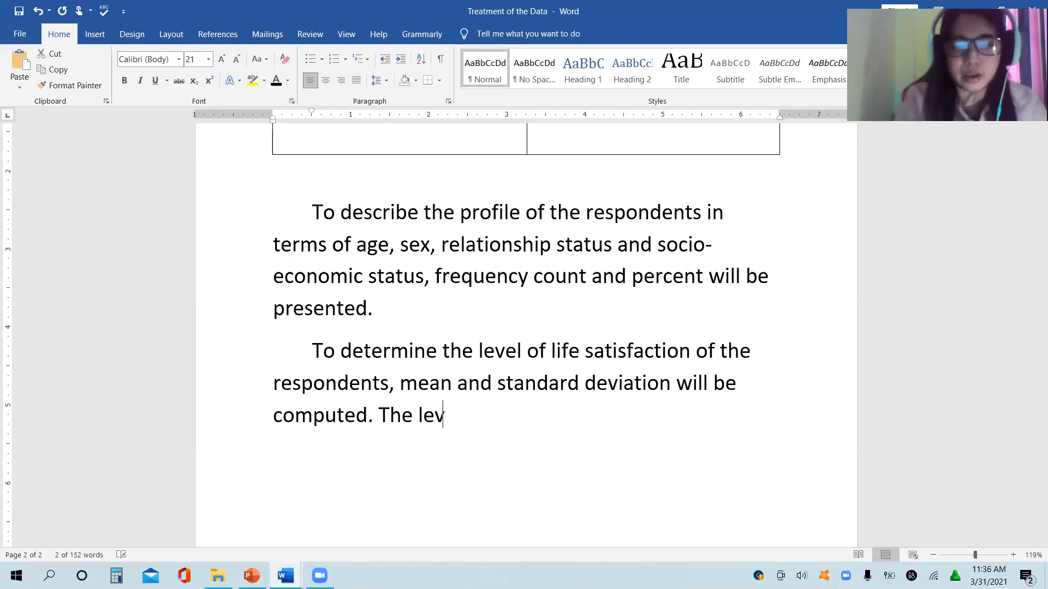
{"action": "type", "text": "el of satis"}
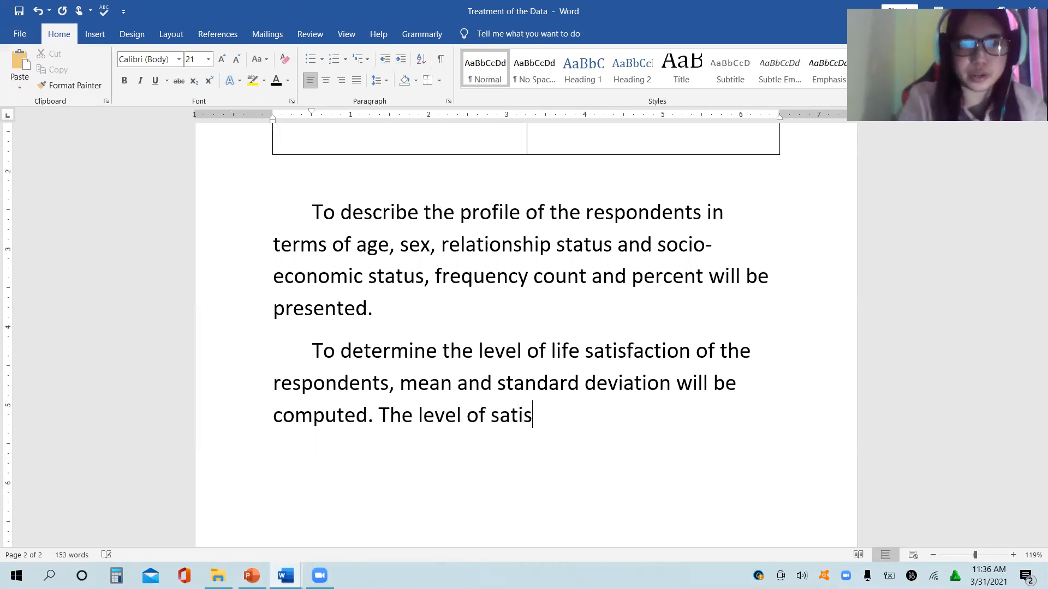
{"action": "type", "text": "faction wi"}
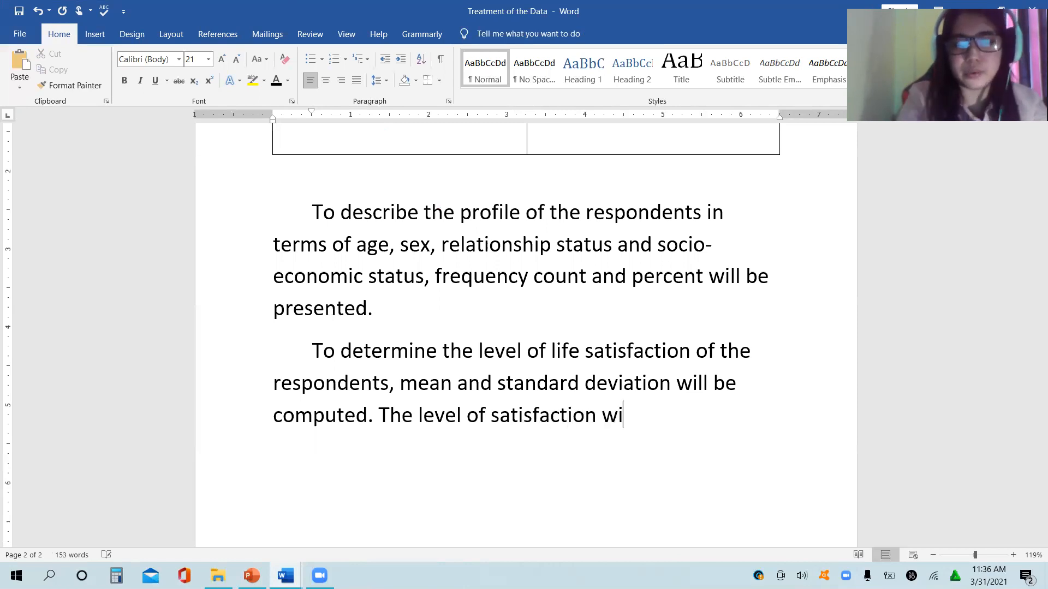
{"action": "type", "text": "ll be deter"}
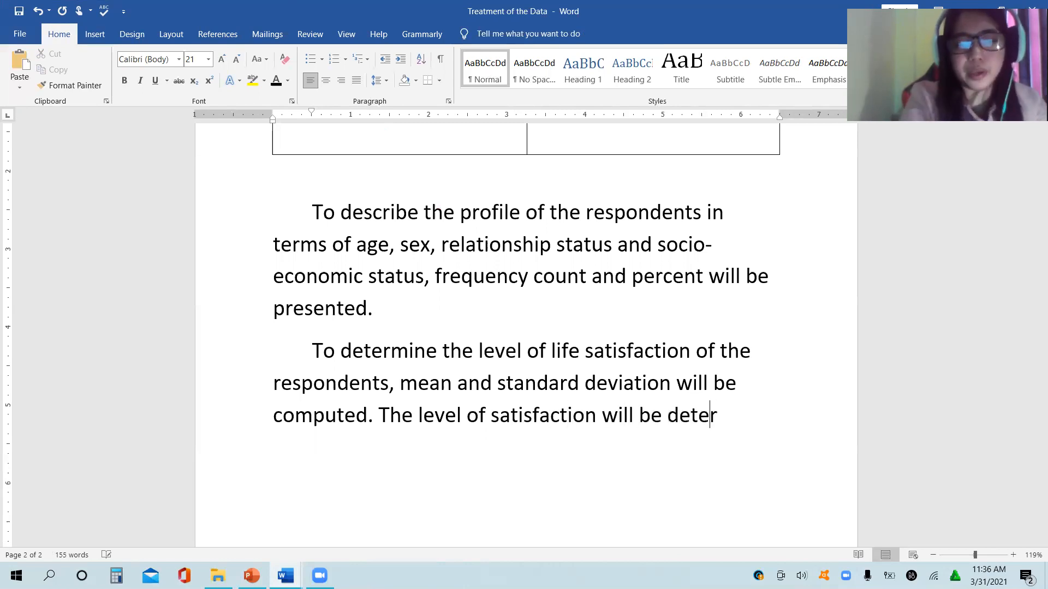
{"action": "type", "text": "mined"}
{"action": "type", "text": " using the "}
{"action": "type", "text": "table for i"}
{"action": "type", "text": "nterpratat"}
{"action": "type", "text": "ion"}
{"action": "type", "text": "."}
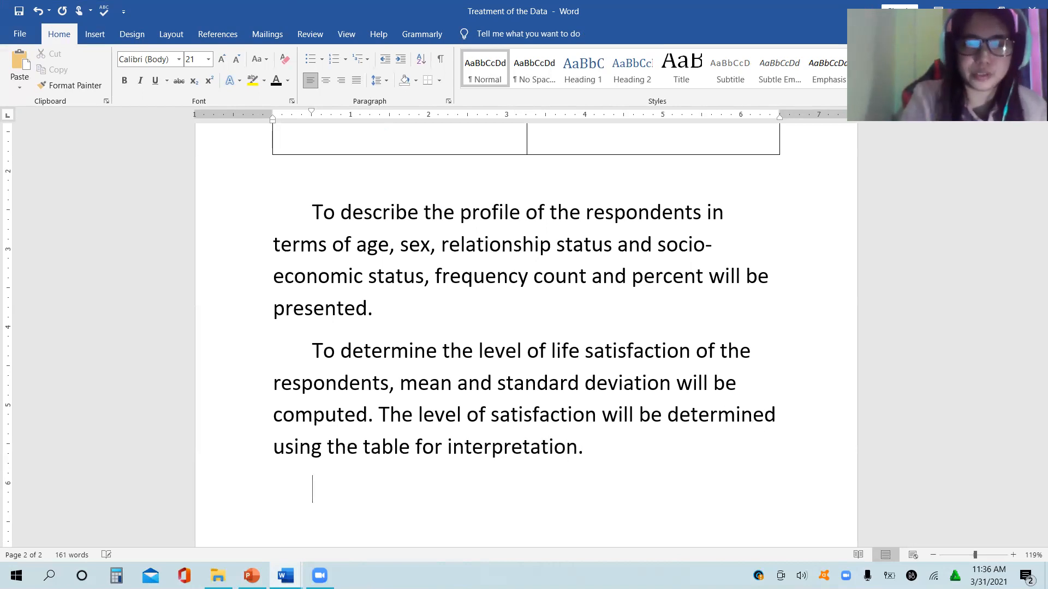
Insert the Scale and Qualitative Description table below the paragraph, from 1-1.49 Extremely Dissatisfied to 6.5-7 Extremely Satisfied.
{"action": "type", "text": "Scale\tQualitative Description 1-1.49\tExtremely Dissatisfied 1.5-2.49\tDissatisfied 2.5-3.49\tSlightly Dissatisfied 3.5-4.49\tNeutral 4.5-5.49\tSlightly Satisfied 5.5-6.49\tSatisfied 6.5-7\tExtremely Satisfied"}
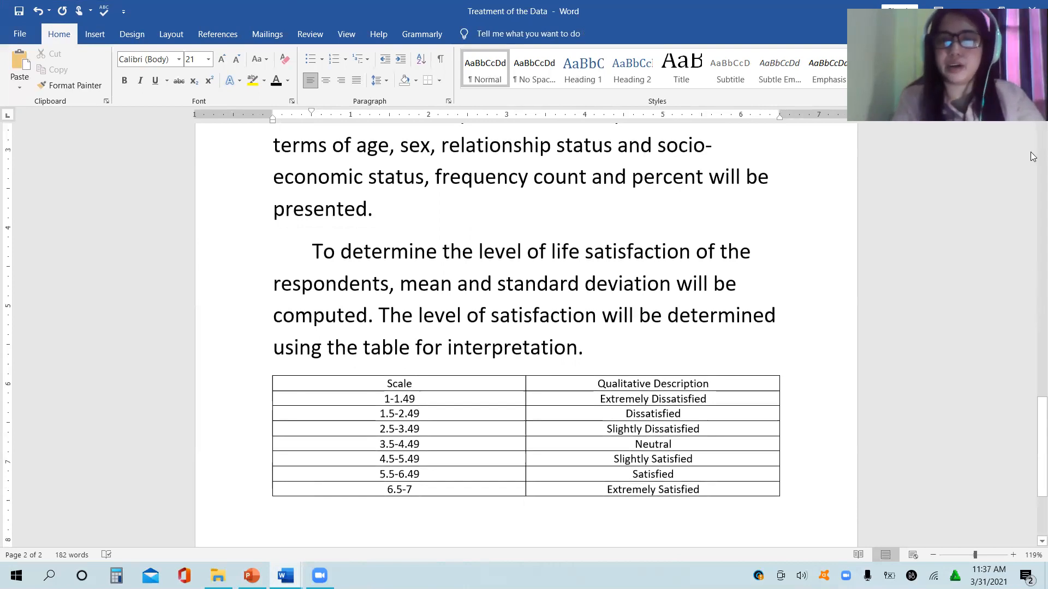
Begin a paragraph below the scale table with "Frequency count and percent distribution will also be presented", correcting the spelling of "distribution".
{"action": "left_click_drag", "start_coordinate": [1032, 445], "coordinate": [1031, 468]}
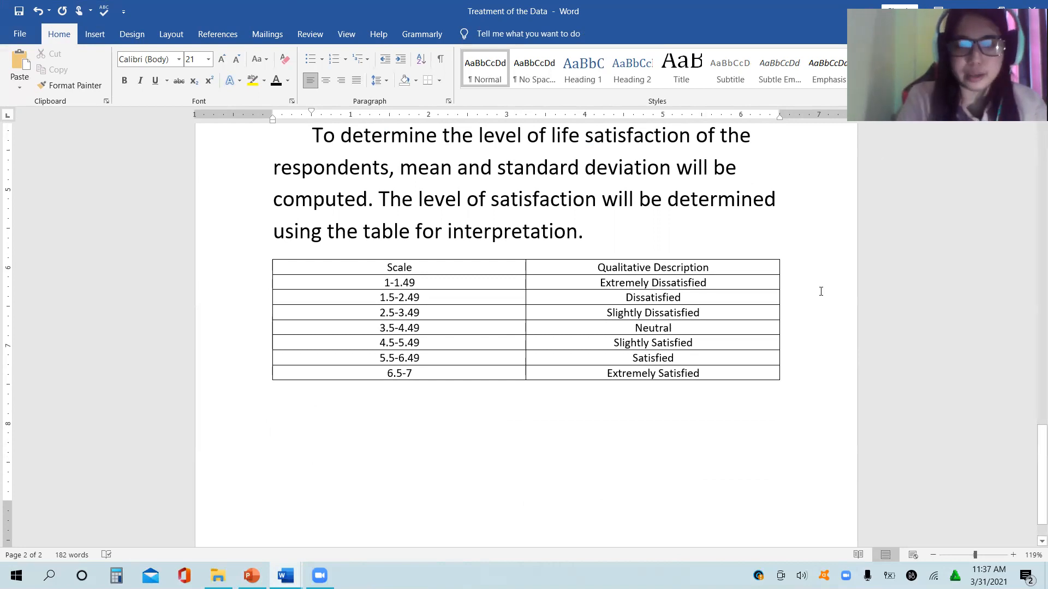
{"action": "type", "text": "Frequenc"}
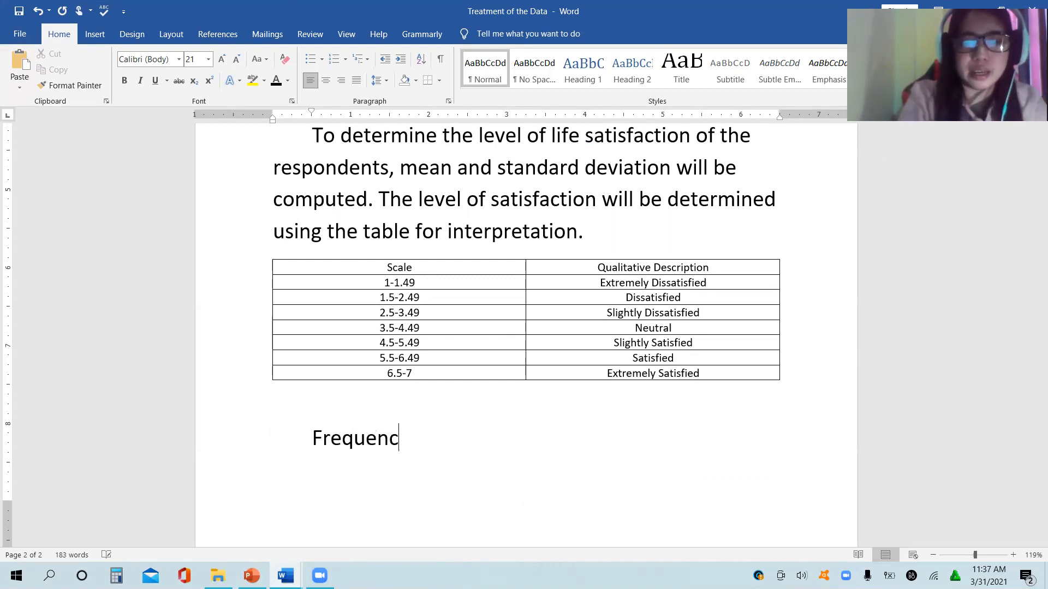
{"action": "type", "text": "y count and p"}
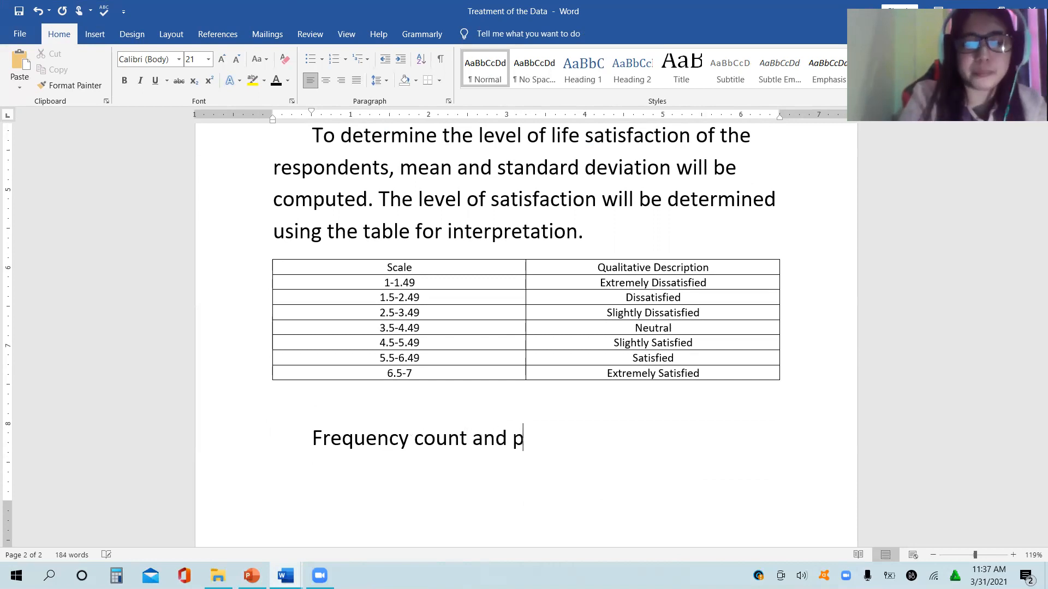
{"action": "type", "text": "ercent dist"}
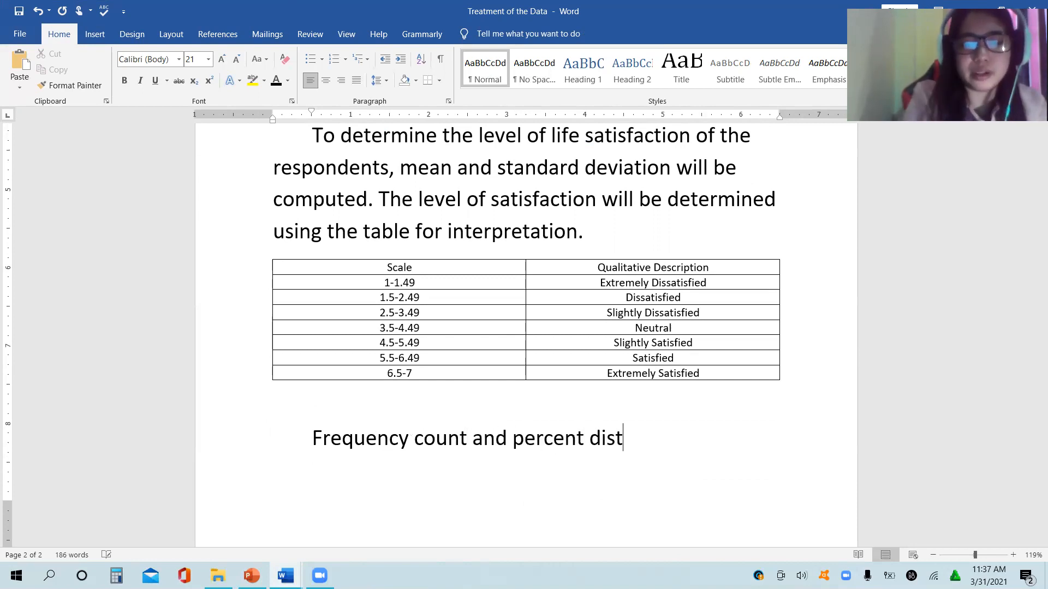
{"action": "type", "text": "rubtion"}
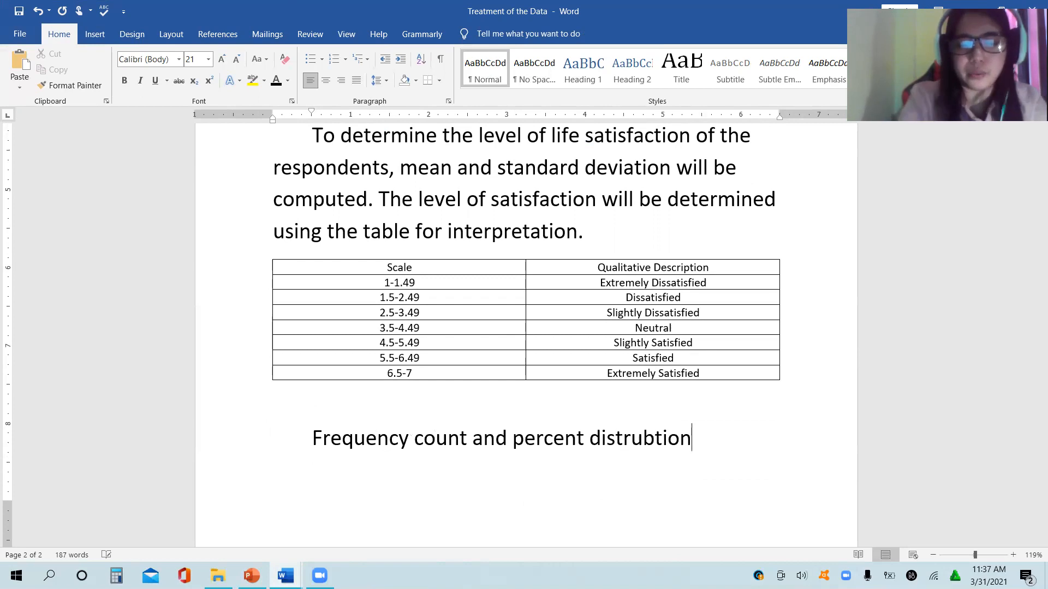
{"action": "type", "text": " will also be "}
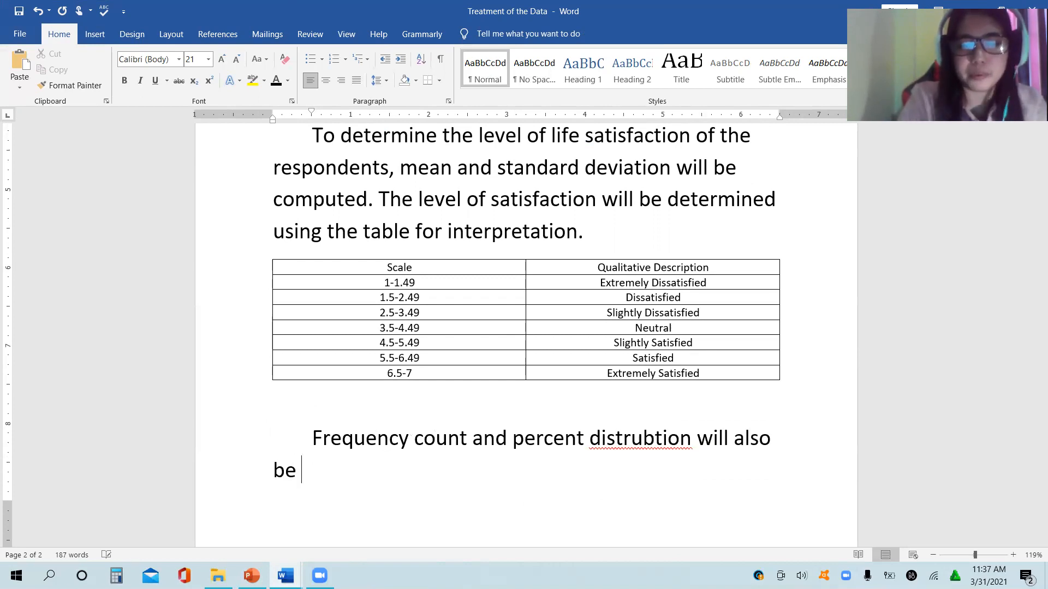
{"action": "type", "text": "presented"}
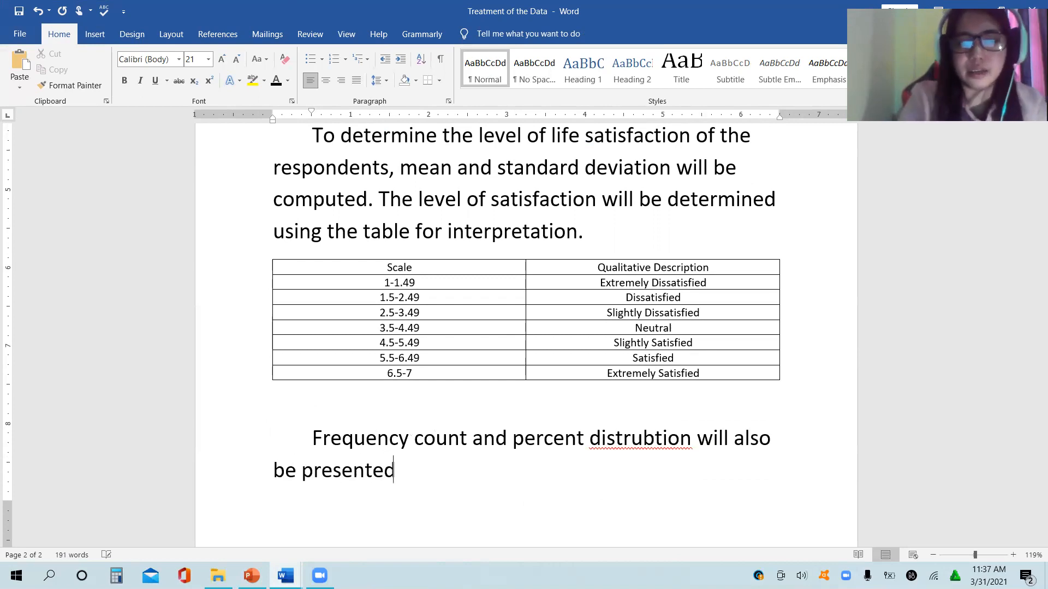
{"action": "right_click", "coordinate": [644, 436]}
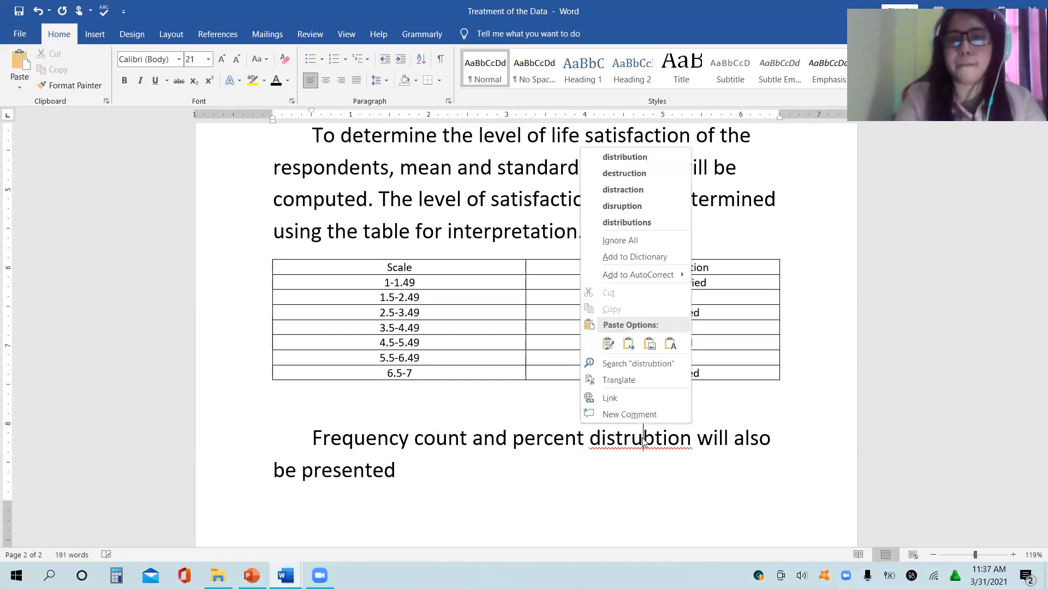
{"action": "left_click", "coordinate": [635, 159]}
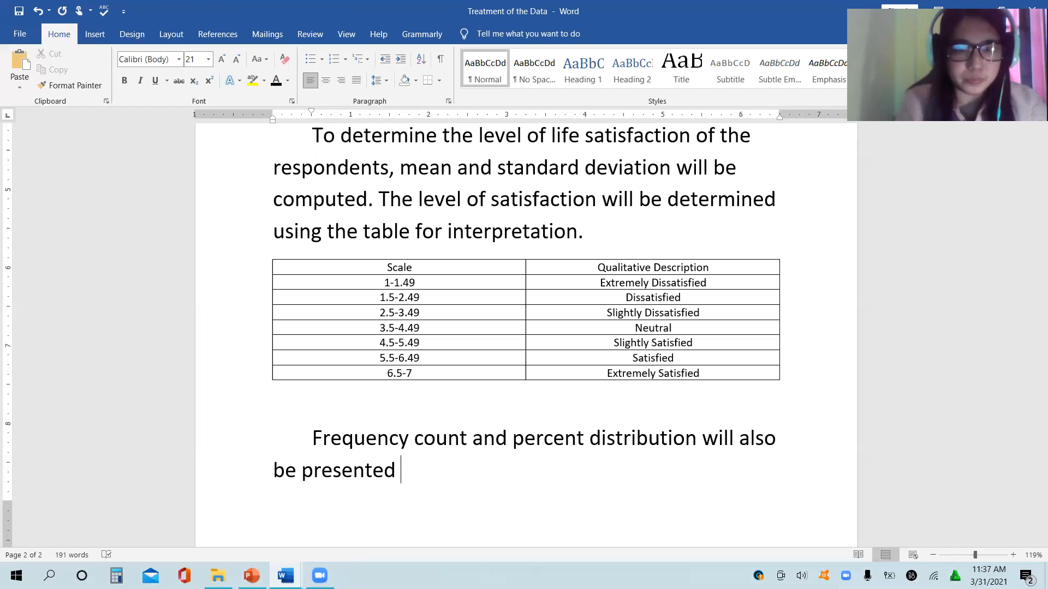
Finish the frequency count sentence with "to show the summary of the level of life satisfaction of the respondents.".
{"action": "type", "text": "to show"}
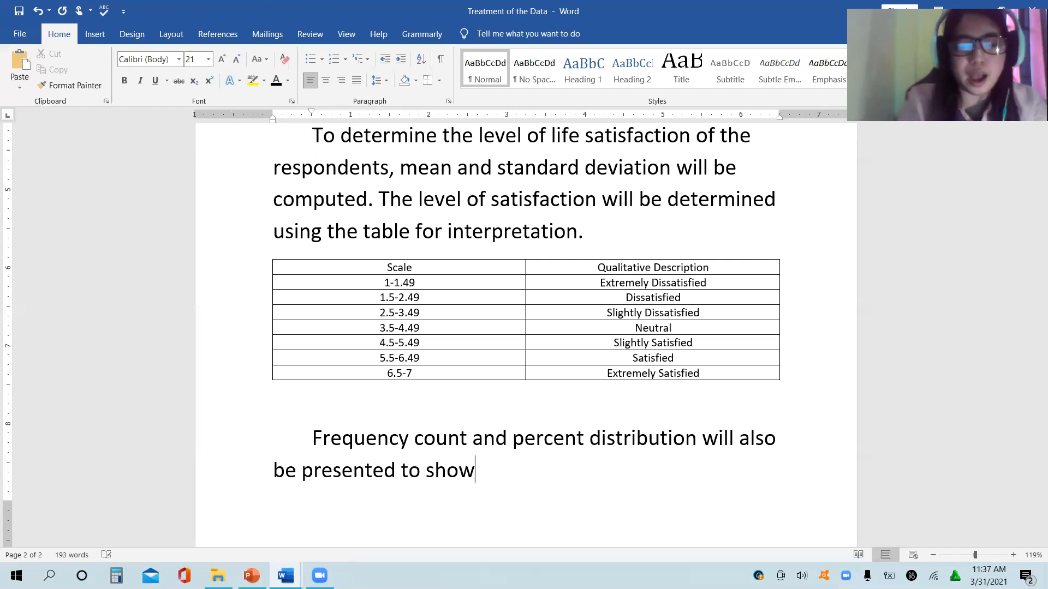
{"action": "type", "text": " the summary"}
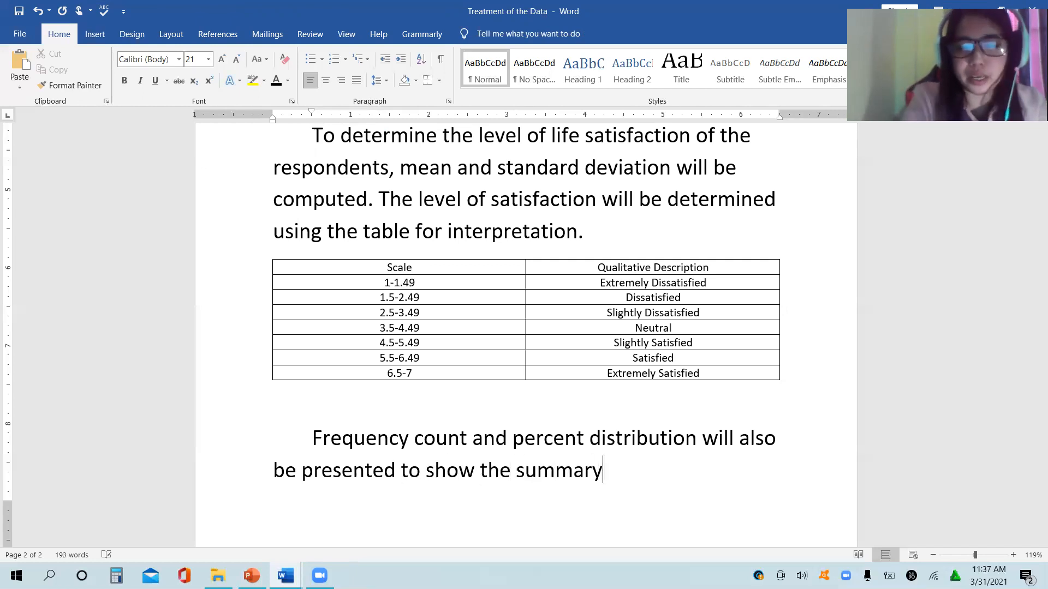
{"action": "type", "text": " of the level"}
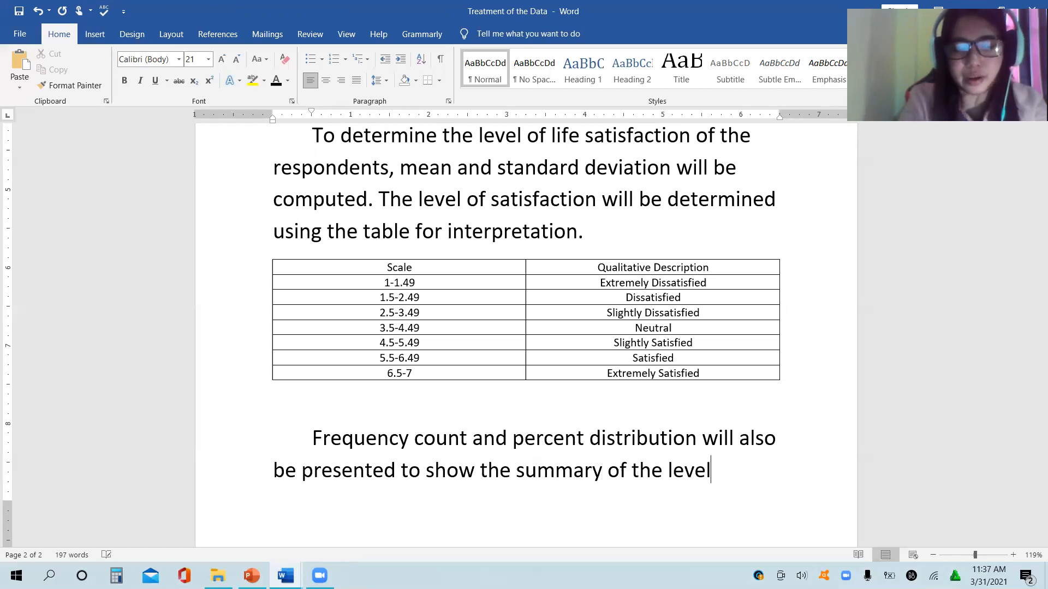
{"action": "type", "text": " of life sati"}
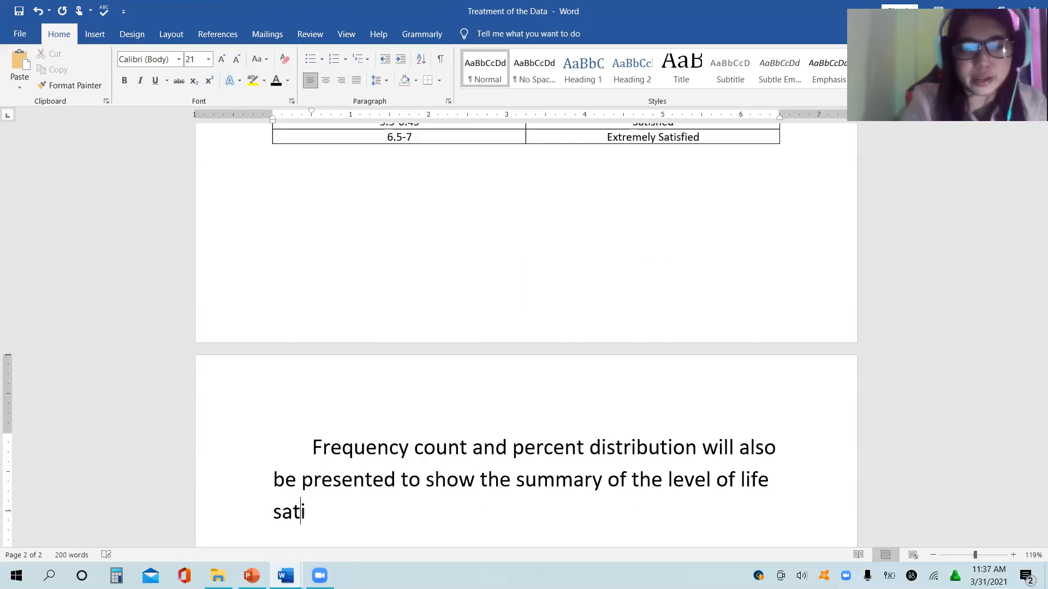
{"action": "type", "text": "sfaction of the s"}
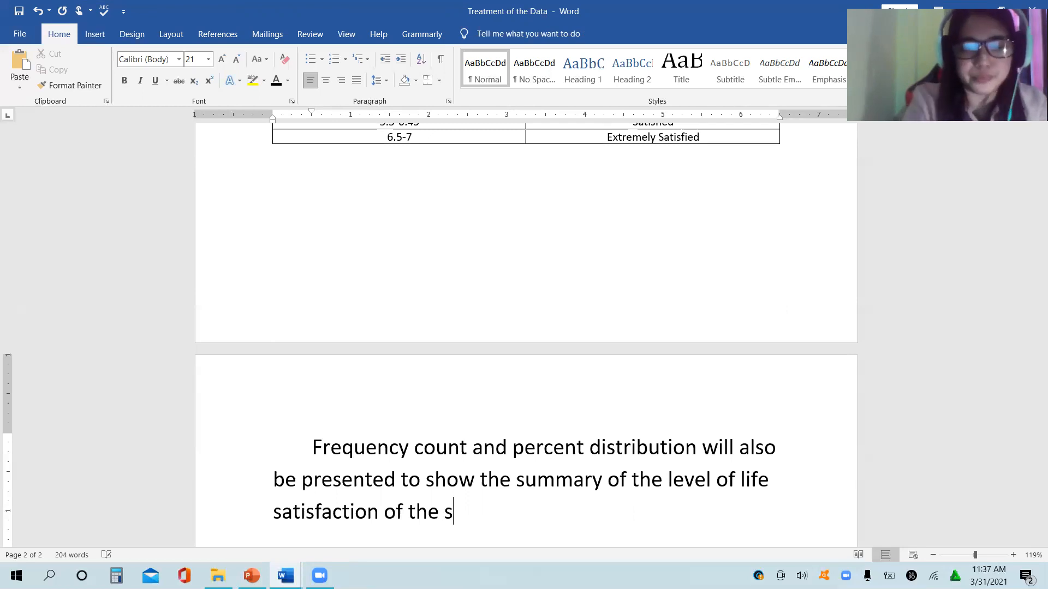
{"action": "key", "text": "BackSpace"}
{"action": "type", "text": "r"}
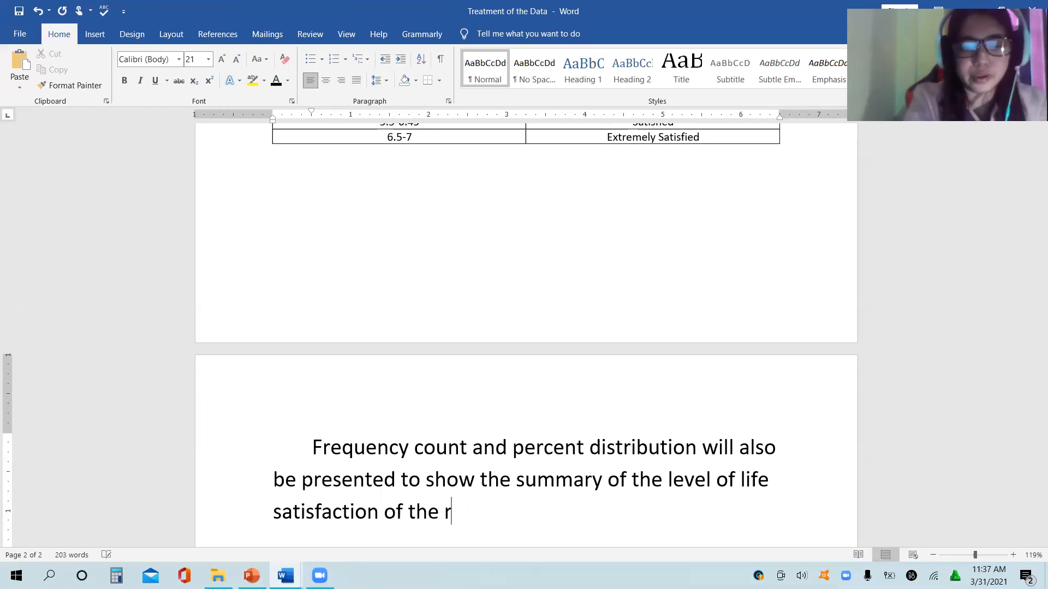
{"action": "type", "text": "espondents."}
Review the life satisfaction paragraph, the scale interpretation table and the frequency count paragraph.
{"action": "left_click", "coordinate": [567, 124]}
{"action": "scroll", "coordinate": [567, 125], "scroll_direction": "up", "scroll_amount": 5}
{"action": "key", "text": "Up"}
{"action": "key", "text": "Up"}
{"action": "key", "text": "Up"}
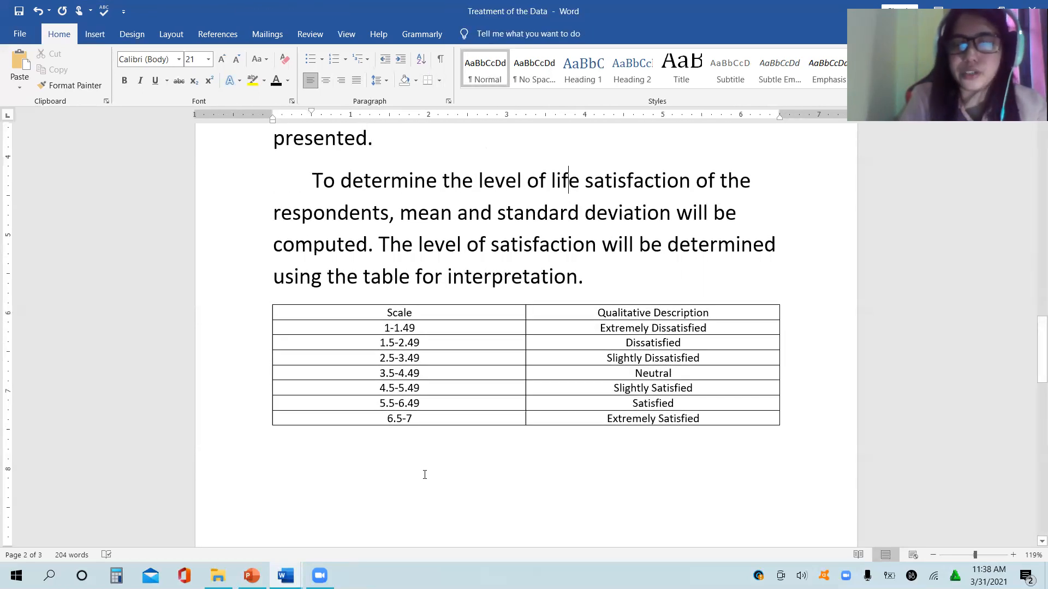
{"action": "key", "text": "Down"}
{"action": "key", "text": "Down"}
{"action": "key", "text": "Down"}
{"action": "key", "text": "Down"}
{"action": "key", "text": "Down"}
{"action": "key", "text": "Down"}
{"action": "key", "text": "Down"}
{"action": "key", "text": "Down"}
{"action": "key", "text": "Down"}
{"action": "key", "text": "Down"}
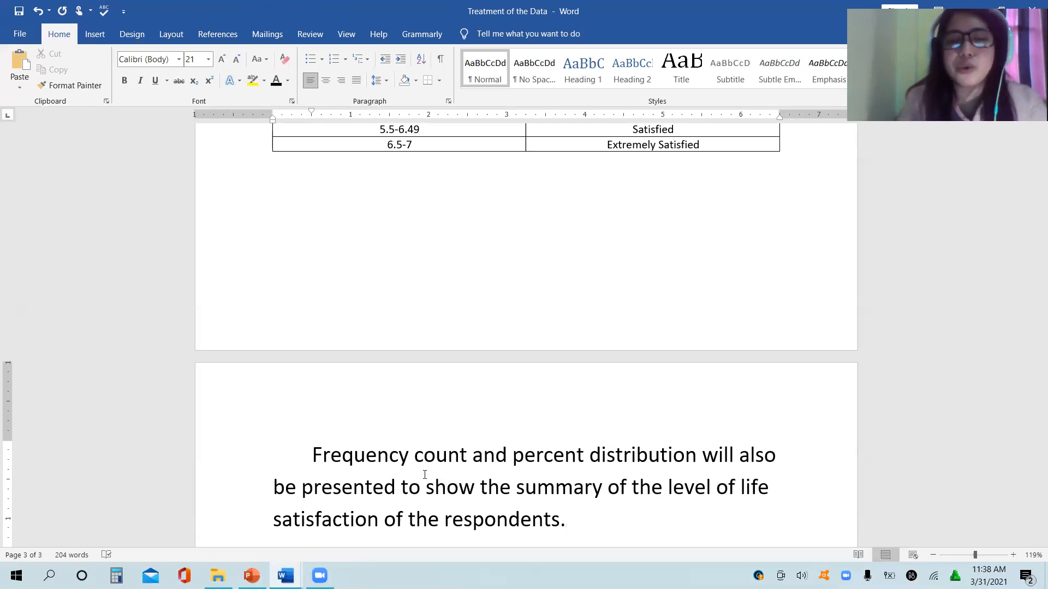
{"action": "key", "text": "Up"}
{"action": "key", "text": "Up"}
{"action": "key", "text": "Up"}
{"action": "key", "text": "Up"}
{"action": "key", "text": "Up"}
{"action": "key", "text": "Up"}
{"action": "key", "text": "Up"}
{"action": "key", "text": "Up"}
{"action": "key", "text": "Up"}
{"action": "key", "text": "Up"}
{"action": "key", "text": "Up"}
{"action": "key", "text": "Up"}
{"action": "key", "text": "Up"}
{"action": "key", "text": "Up"}
{"action": "key", "text": "Up"}
{"action": "key", "text": "Down"}
{"action": "key", "text": "Down"}
{"action": "key", "text": "Down"}
{"action": "key", "text": "Down"}
{"action": "key", "text": "Down"}
{"action": "key", "text": "Down"}
{"action": "key", "text": "Down"}
{"action": "key", "text": "Down"}
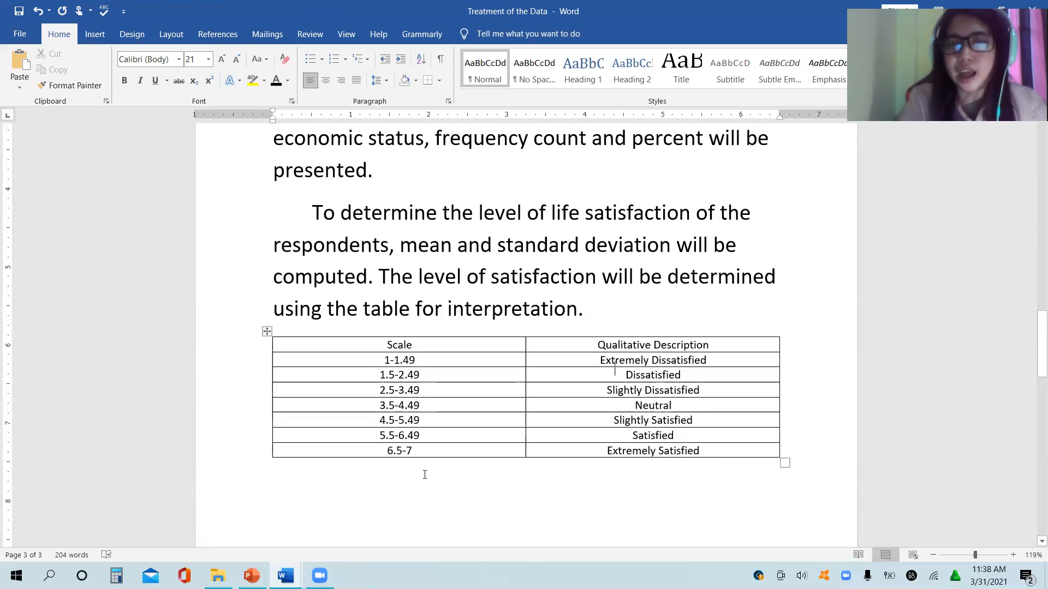
Check the frequency count paragraph, then return to the life satisfaction paragraph above the scale table.
{"action": "key", "text": "Down"}
{"action": "key", "text": "Down"}
{"action": "key", "text": "Down"}
{"action": "key", "text": "Down"}
{"action": "key", "text": "Down"}
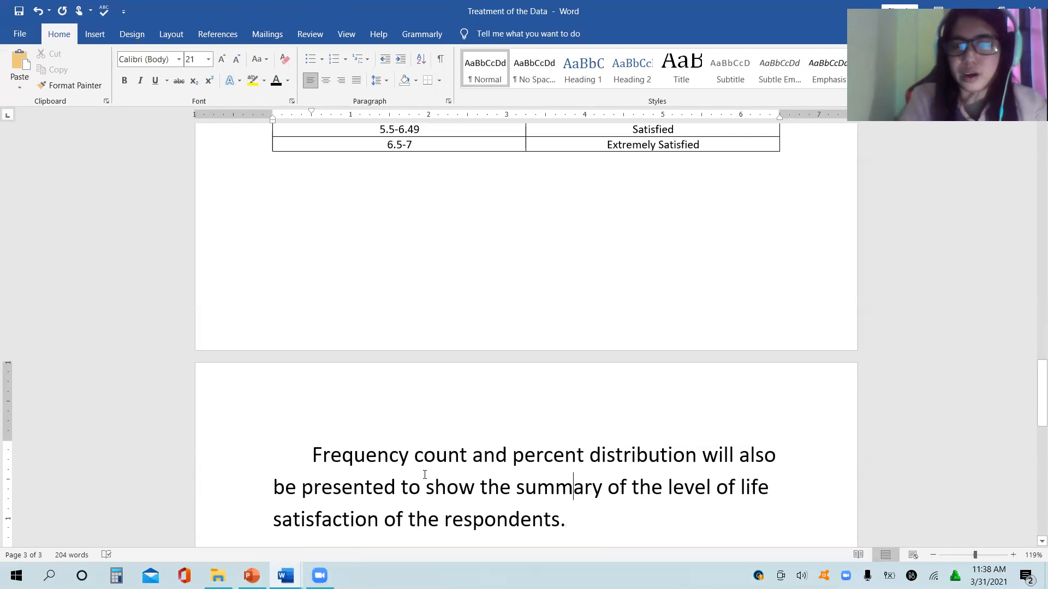
{"action": "key", "text": "Up"}
{"action": "key", "text": "Up"}
{"action": "key", "text": "Up"}
{"action": "key", "text": "Up"}
{"action": "key", "text": "Up"}
{"action": "key", "text": "Up"}
{"action": "key", "text": "Up"}
{"action": "key", "text": "Up"}
{"action": "key", "text": "Up"}
{"action": "key", "text": "Up"}
{"action": "key", "text": "Up"}
{"action": "key", "text": "Up"}
{"action": "key", "text": "Up"}
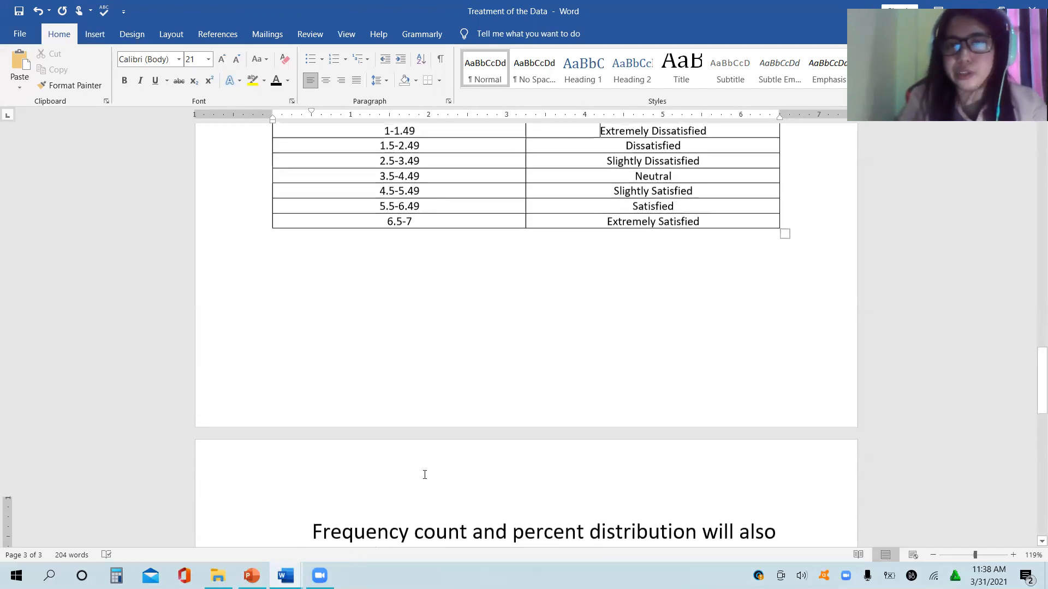
{"action": "key", "text": "Up"}
{"action": "key", "text": "Up"}
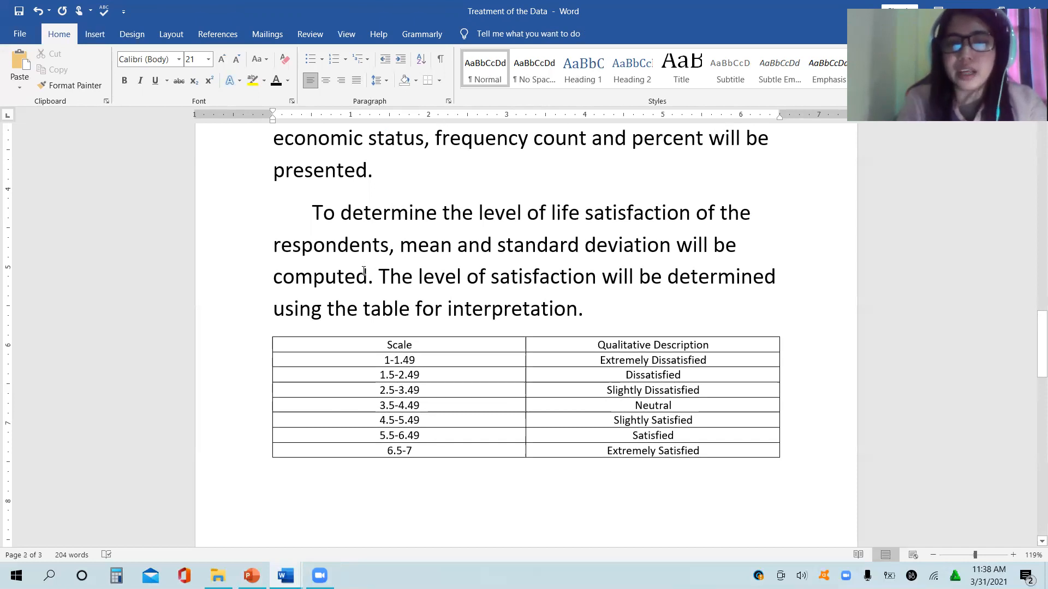
Begin a new sentence after "using the table for interpretation." with "Mean in each of the".
{"action": "left_click", "coordinate": [609, 319]}
{"action": "type", "text": "Indivi"}
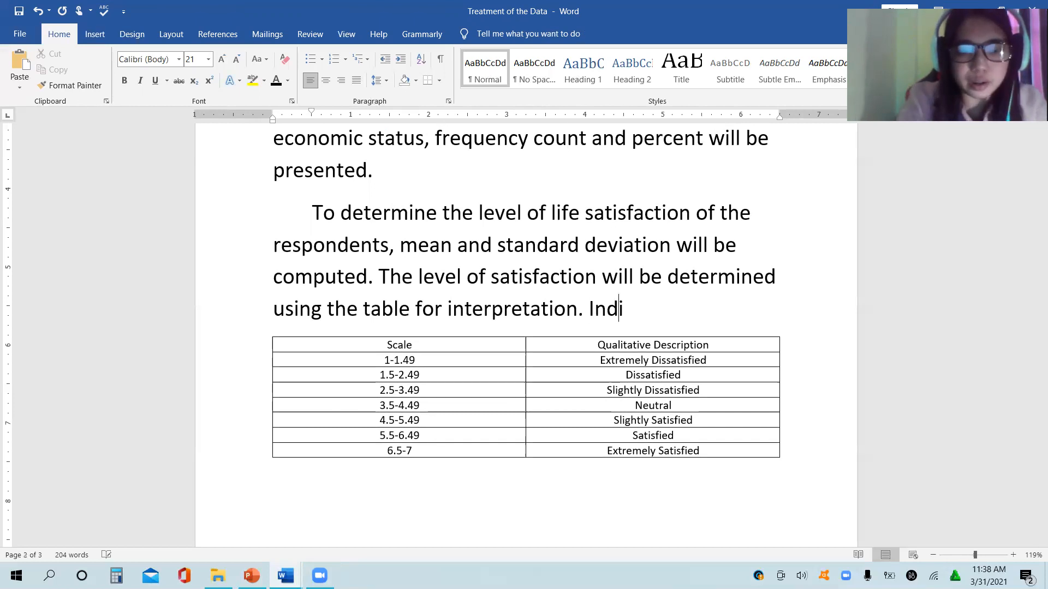
{"action": "key", "text": "BackSpace"}
{"action": "key", "text": "BackSpace"}
{"action": "key", "text": "BackSpace"}
{"action": "key", "text": "BackSpace"}
{"action": "key", "text": "BackSpace"}
{"action": "key", "text": "BackSpace"}
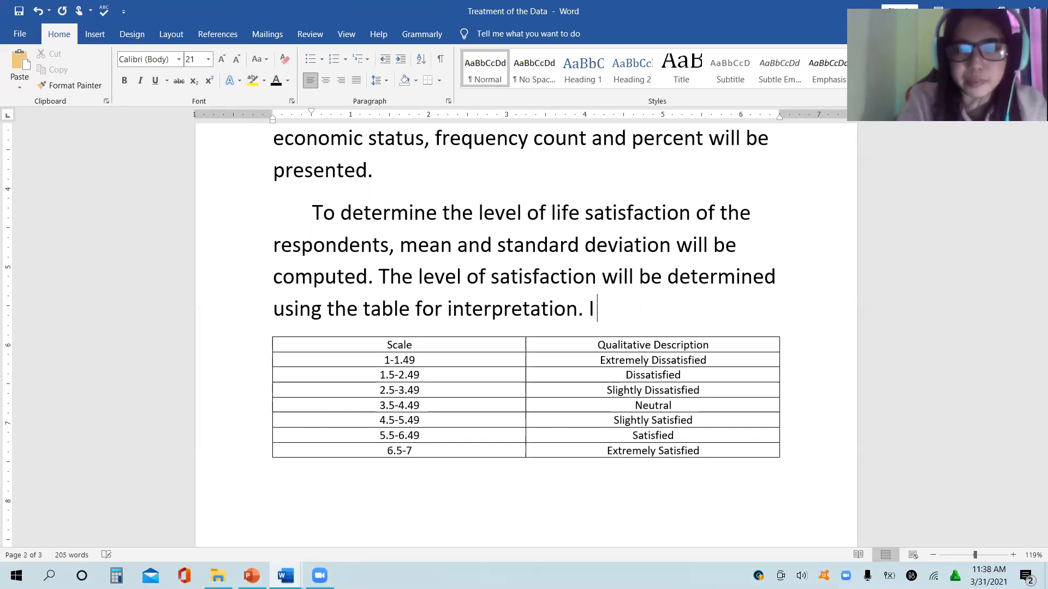
{"action": "type", "text": "Mean"}
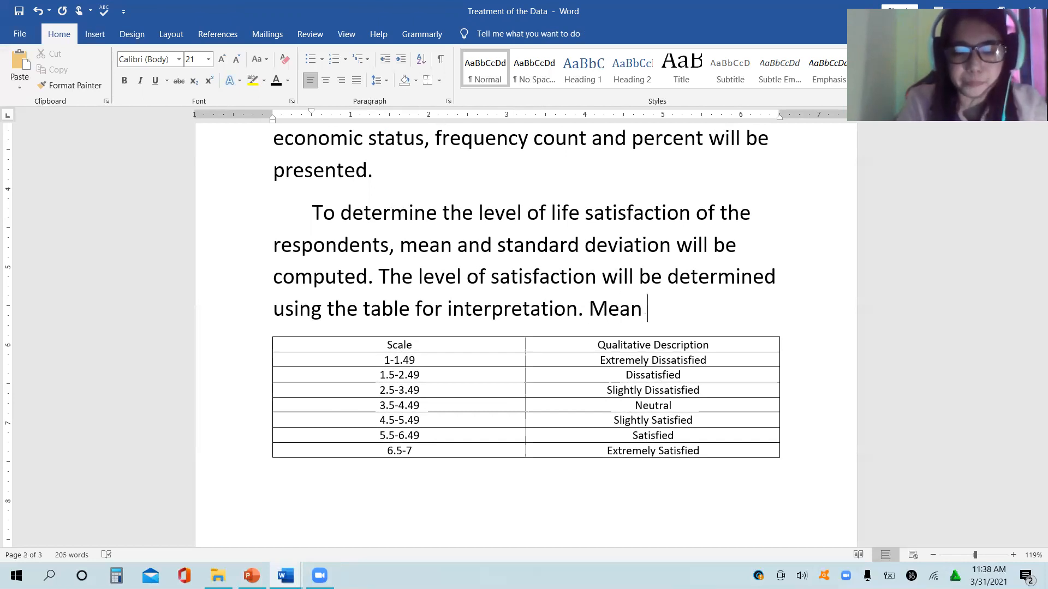
{"action": "type", "text": " re"}
{"action": "key", "text": "BackSpace"}
{"action": "key", "text": "BackSpace"}
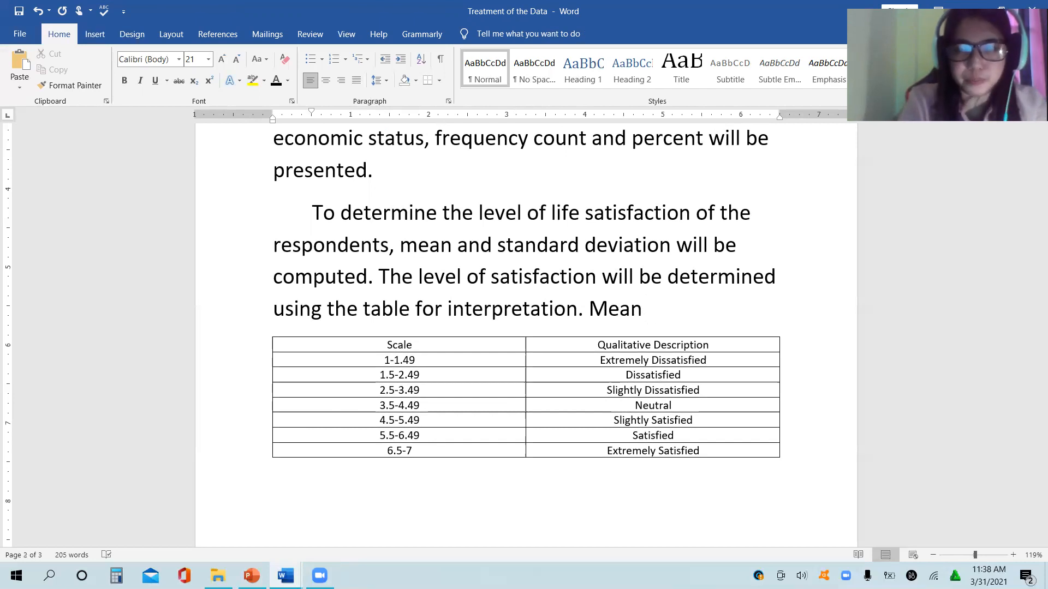
{"action": "type", "text": "in"}
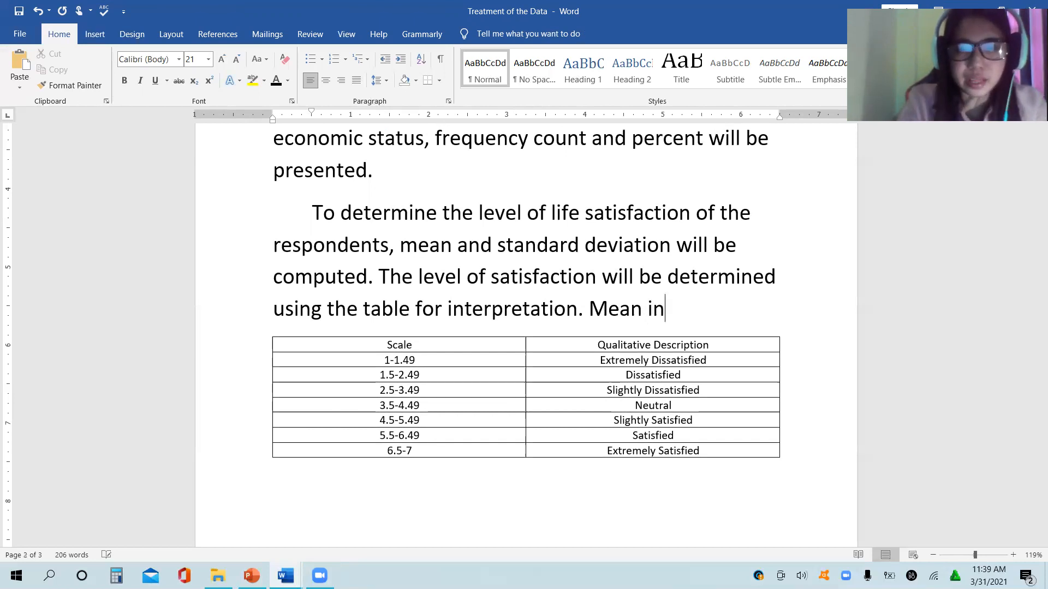
{"action": "type", "text": " each of the"}
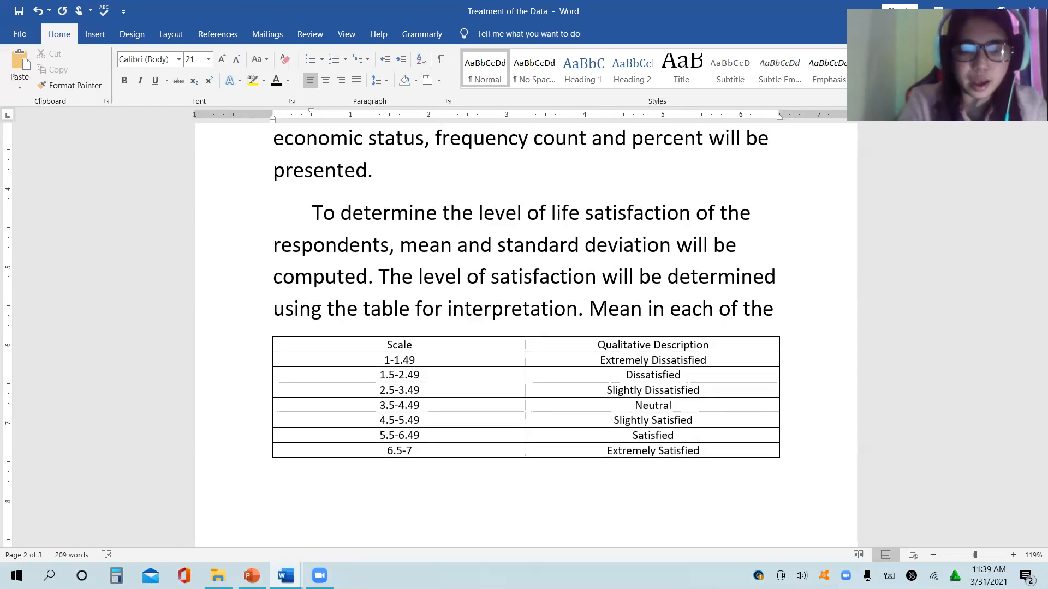
Continue the new sentence with "items of the questionnaire will also be computed".
{"action": "type", "text": " items of the questioo"}
{"action": "key", "text": "BackSpace"}
{"action": "type", "text": "nnaire will als"}
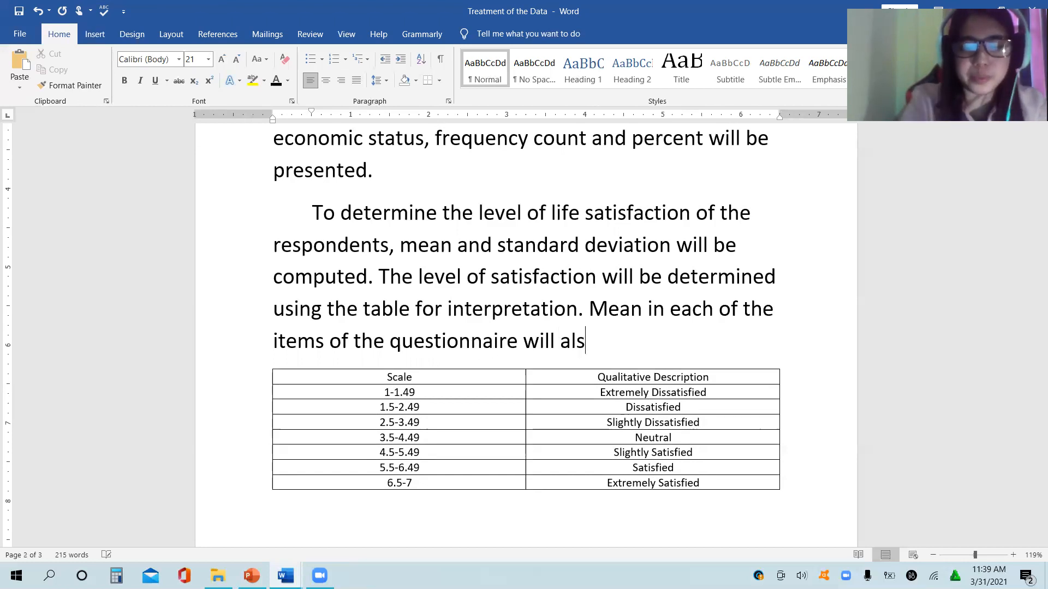
{"action": "type", "text": "o be computed"}
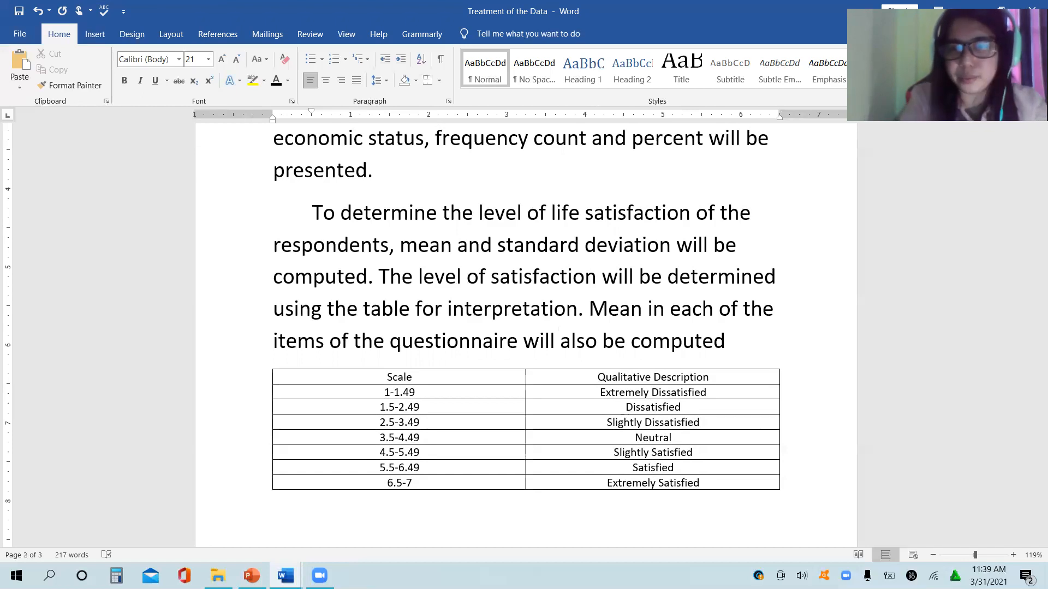
Insert "and standard" after "Mean" in the sentence about the questionnaire items.
{"action": "key", "text": "Left"}
{"action": "key", "text": "Left"}
{"action": "key", "text": "Left"}
{"action": "key", "text": "Left"}
{"action": "key", "text": "Left"}
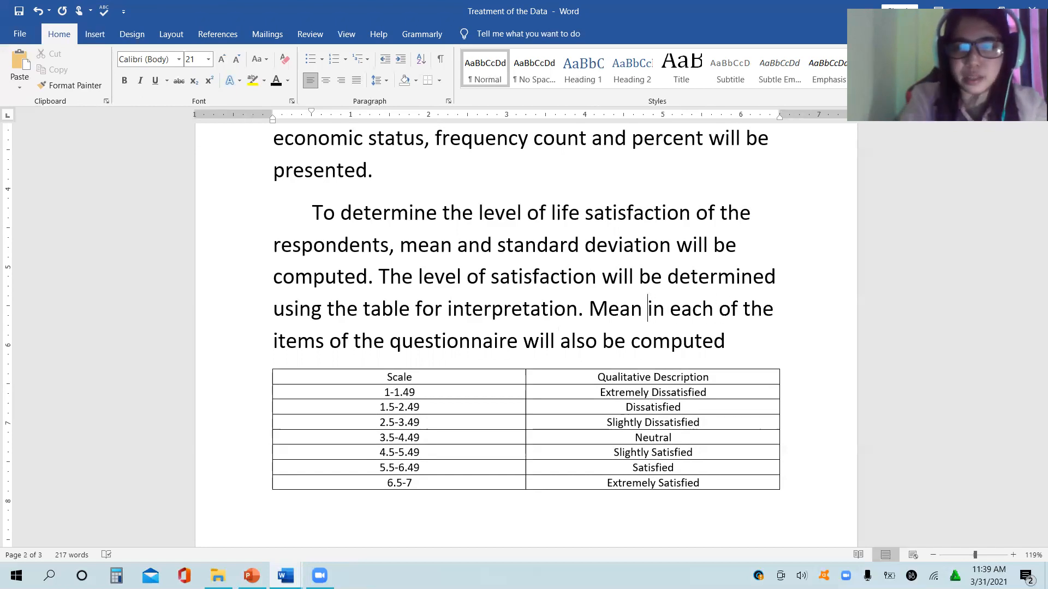
{"action": "type", "text": "and standar"}
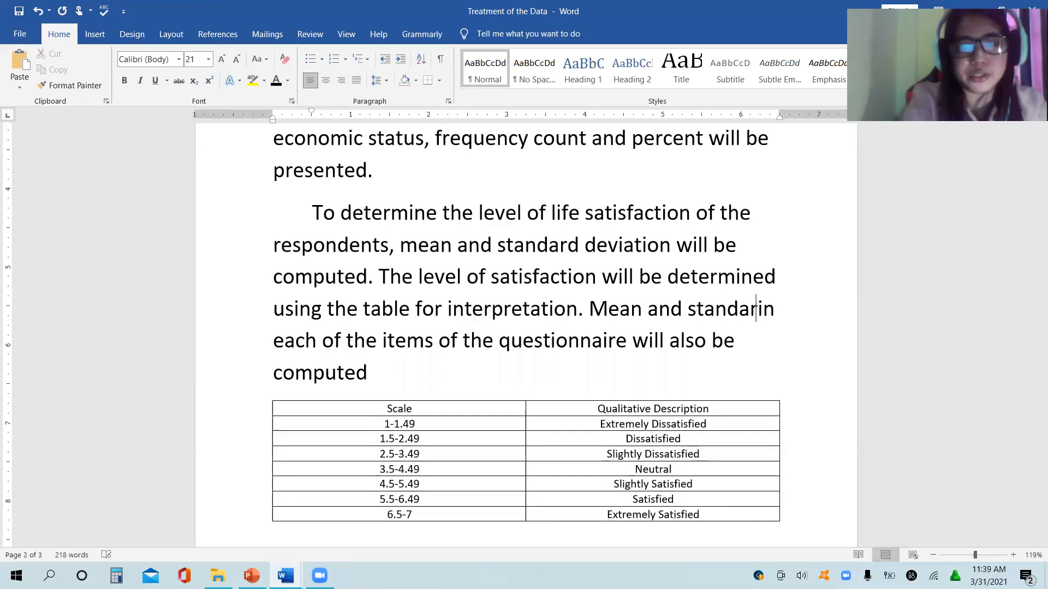
{"action": "type", "text": "d"}
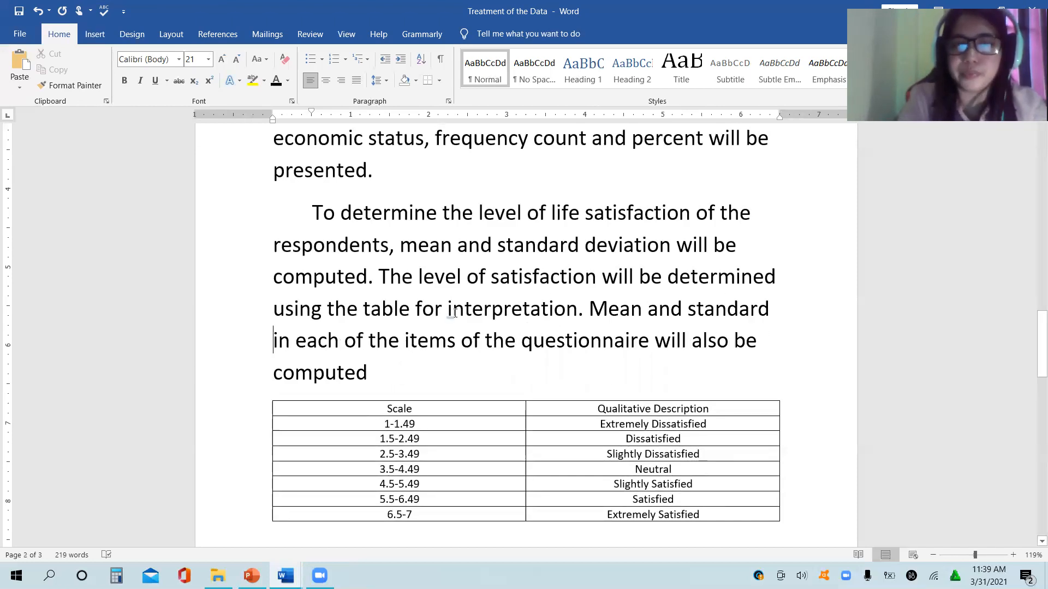
Extend the questionnaire sentence after "computed" with "and described using the".
{"action": "type", "text": "  and described"}
{"action": "key", "text": "BackSpace"}
{"action": "type", "text": "using the "}
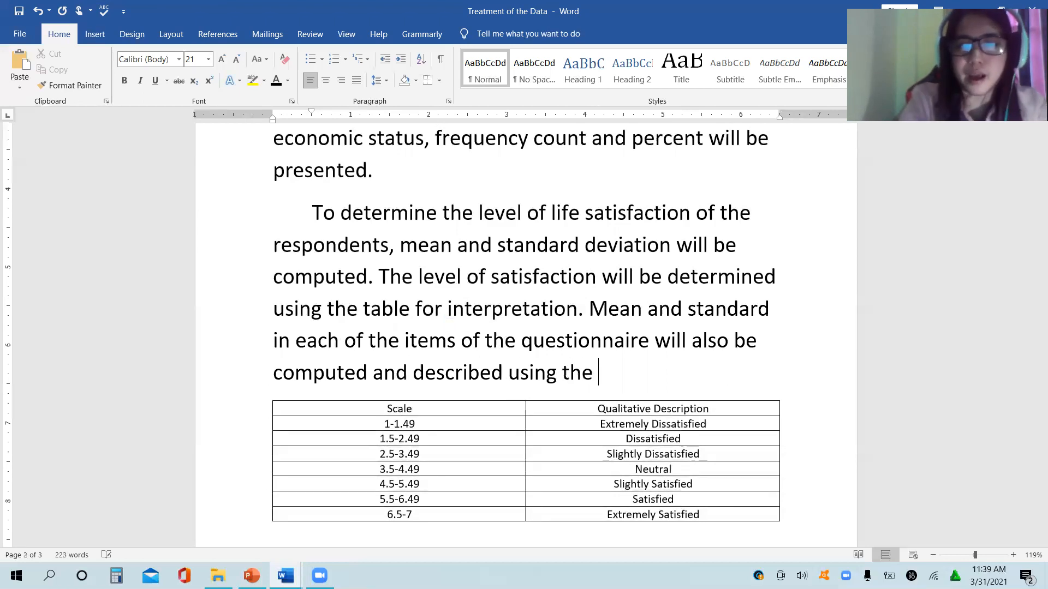
{"action": "type", "text": "res"}
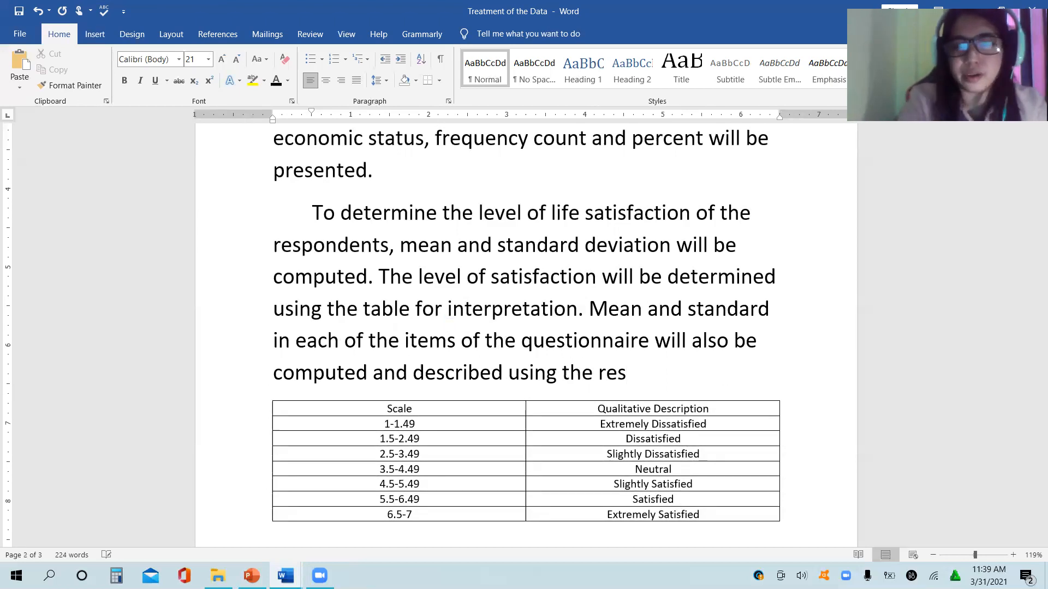
{"action": "key", "text": "BackSpace"}
{"action": "key", "text": "BackSpace"}
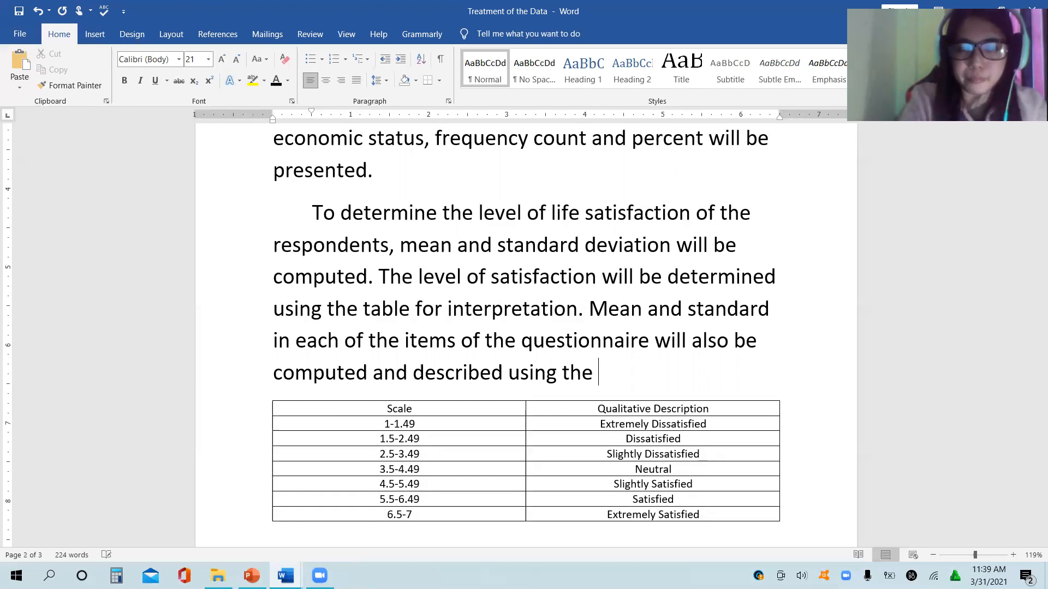
Rewrite the ending of the questionnaire sentence after "described" as "using the same table.".
{"action": "key", "text": "BackSpace"}
{"action": "key", "text": "BackSpace"}
{"action": "key", "text": "BackSpace"}
{"action": "key", "text": "BackSpace"}
{"action": "key", "text": "BackSpace"}
{"action": "key", "text": "BackSpace"}
{"action": "key", "text": "BackSpace"}
{"action": "key", "text": "BackSpace"}
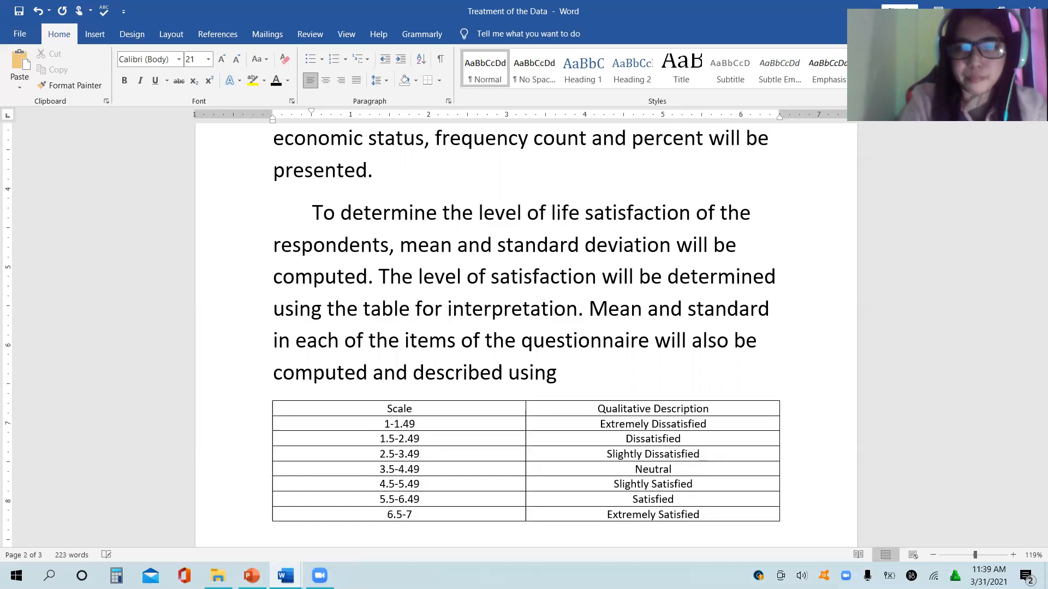
{"action": "key", "text": "BackSpace"}
{"action": "type", "text": "s"}
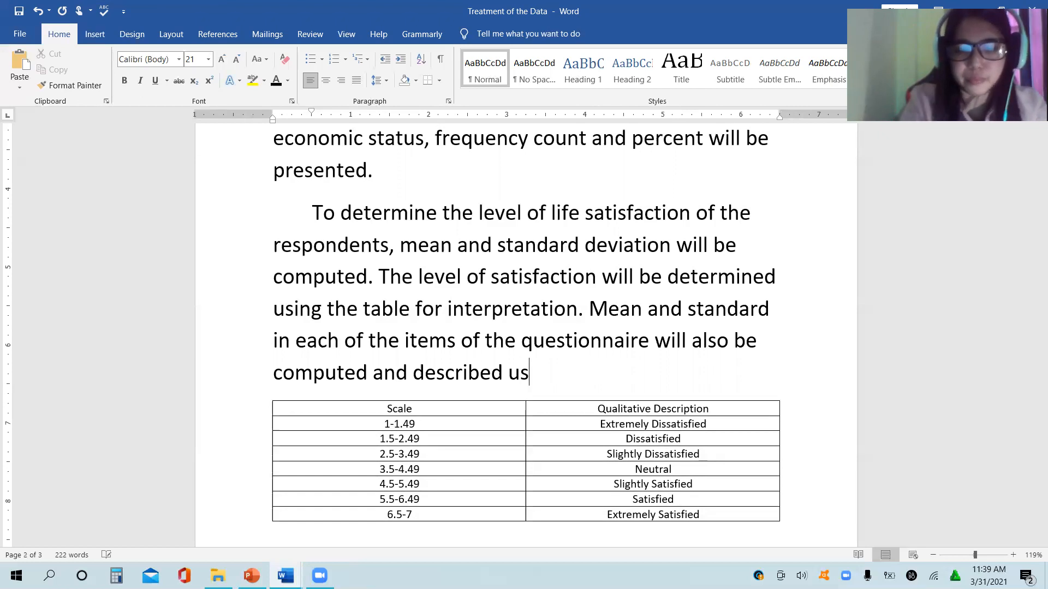
{"action": "type", "text": "ing the sa"}
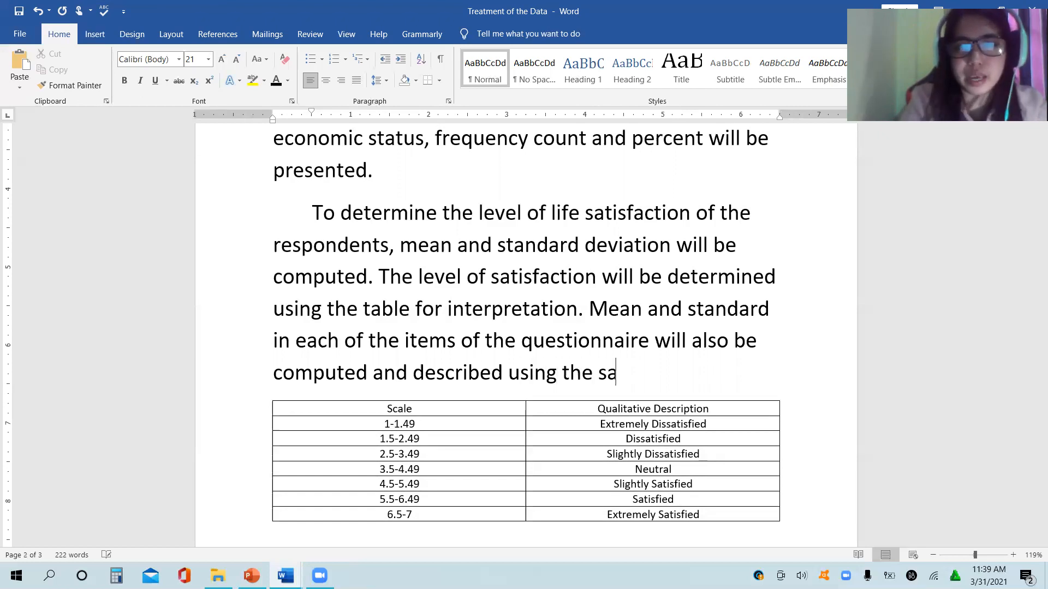
{"action": "type", "text": "me T"}
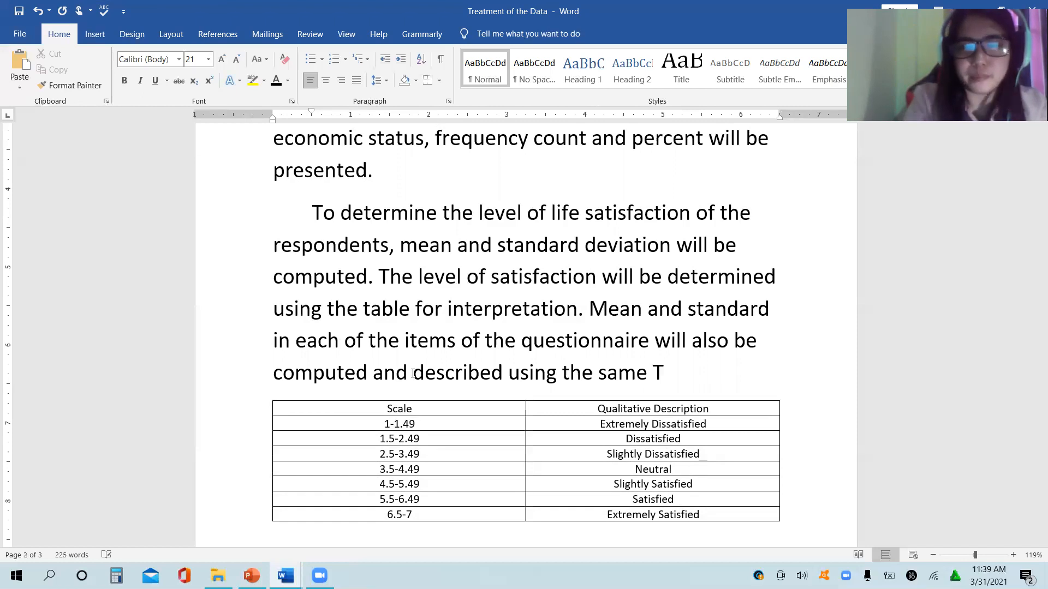
{"action": "key", "text": "BackSpace"}
{"action": "type", "text": "table."}
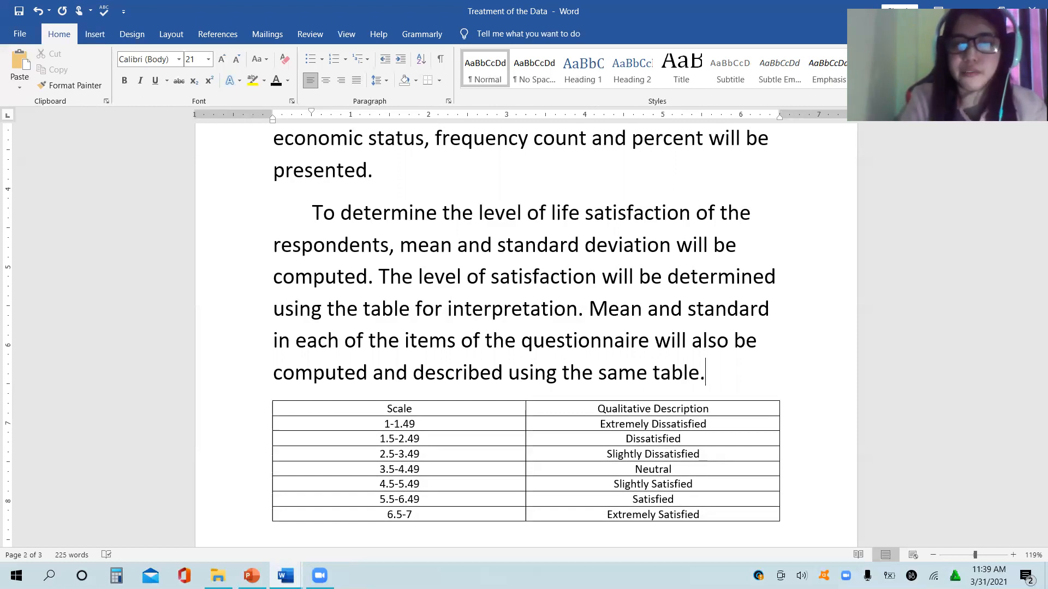
Review the frequency count paragraph, the life satisfaction paragraph and research questions 1 to 3 in the treatment table.
{"action": "key", "text": "Down"}
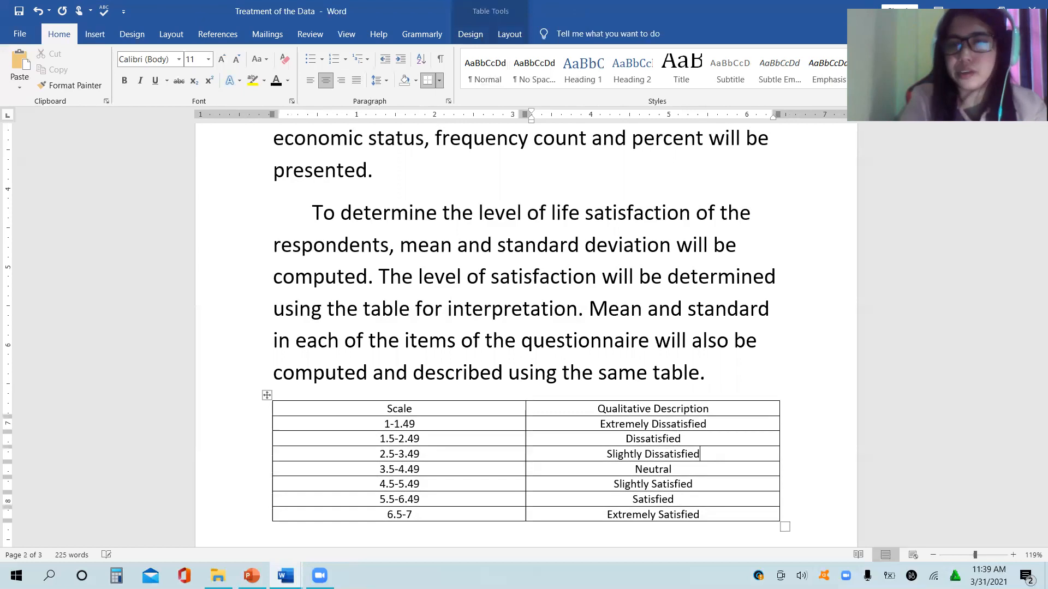
{"action": "key", "text": "Down"}
{"action": "key", "text": "Down"}
{"action": "key", "text": "Down"}
{"action": "key", "text": "Down"}
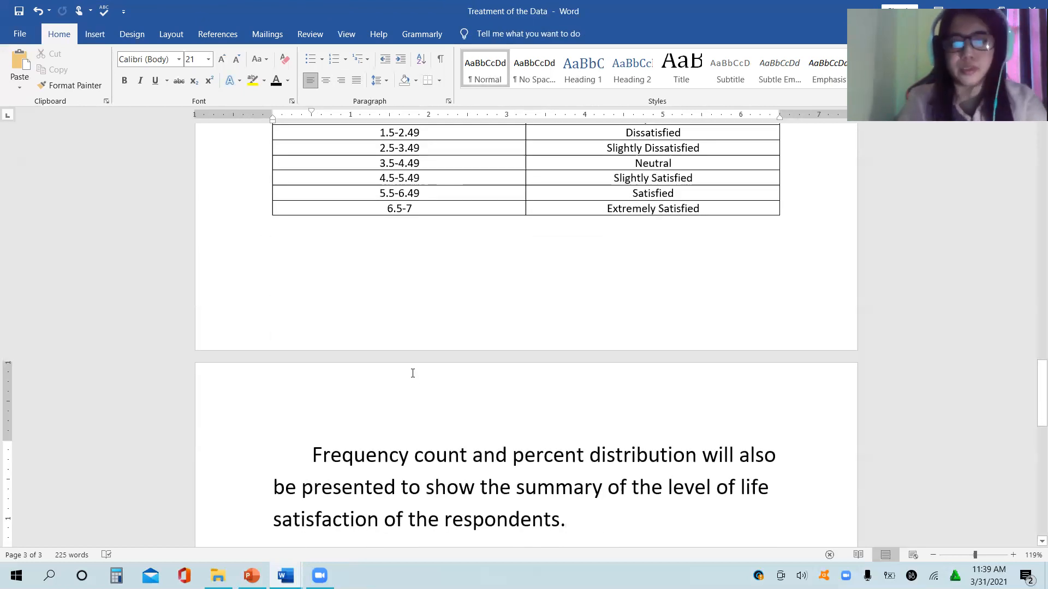
{"action": "key", "text": "Up"}
{"action": "key", "text": "Up"}
{"action": "key", "text": "Up"}
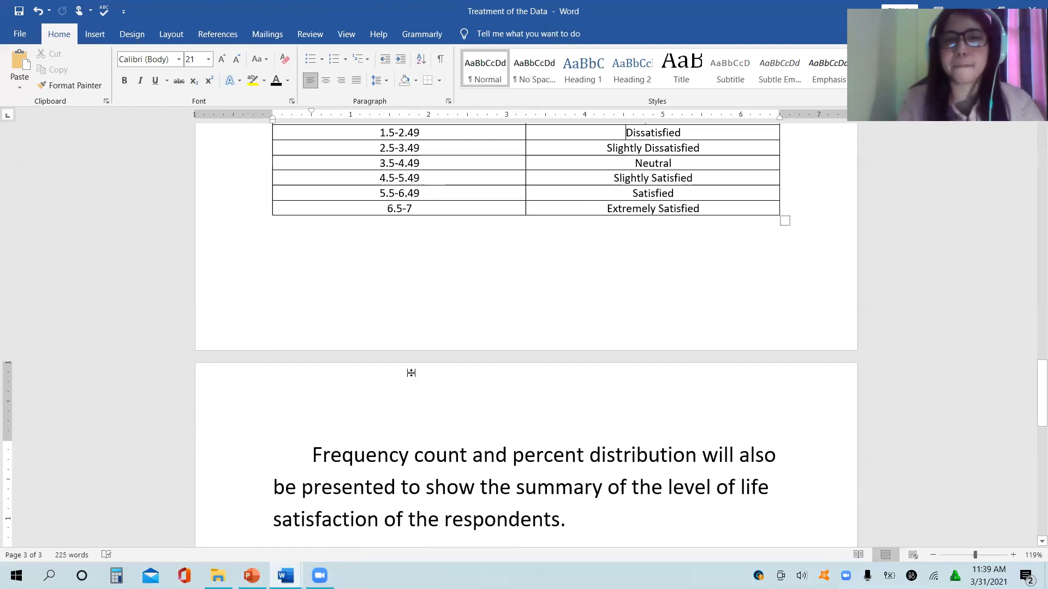
{"action": "scroll", "coordinate": [412, 373], "scroll_direction": "up", "scroll_amount": 4}
{"action": "scroll", "coordinate": [413, 373], "scroll_direction": "up", "scroll_amount": 15}
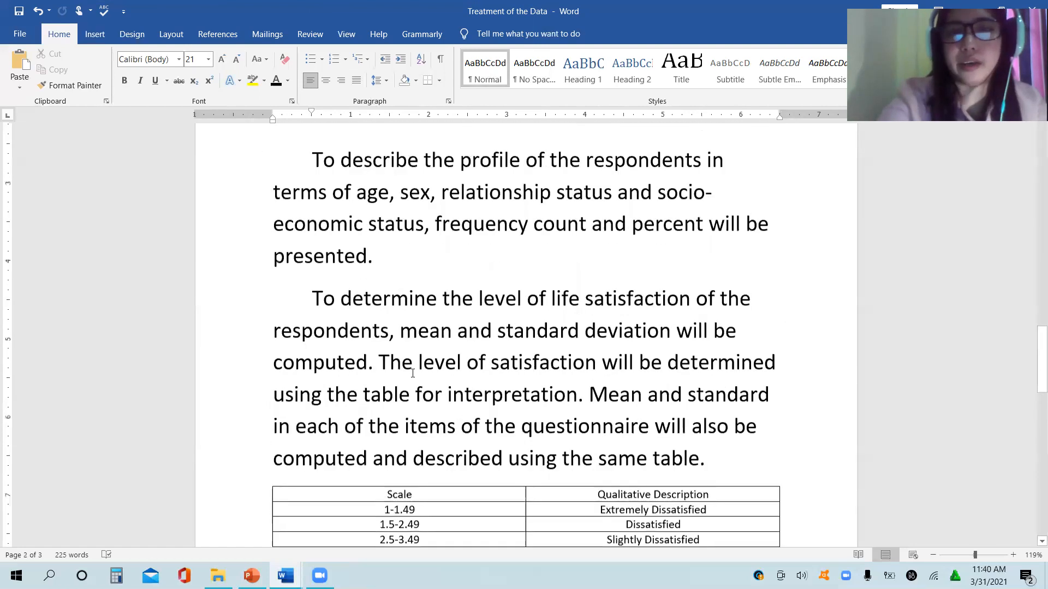
{"action": "scroll", "coordinate": [413, 373], "scroll_direction": "up", "scroll_amount": 5}
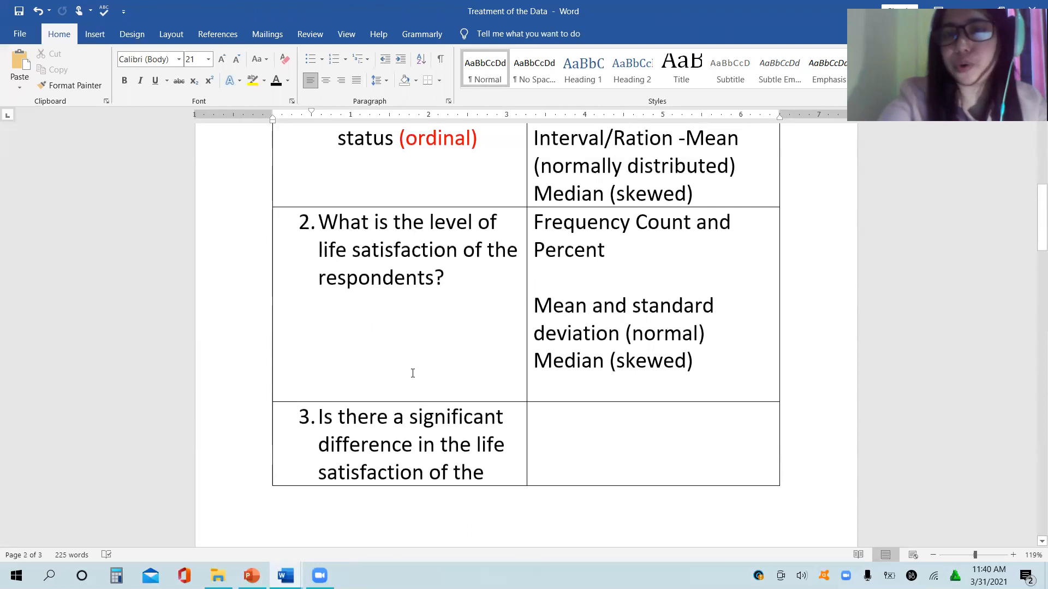
{"action": "scroll", "coordinate": [413, 373], "scroll_direction": "down", "scroll_amount": 2, "text": "ctrl"}
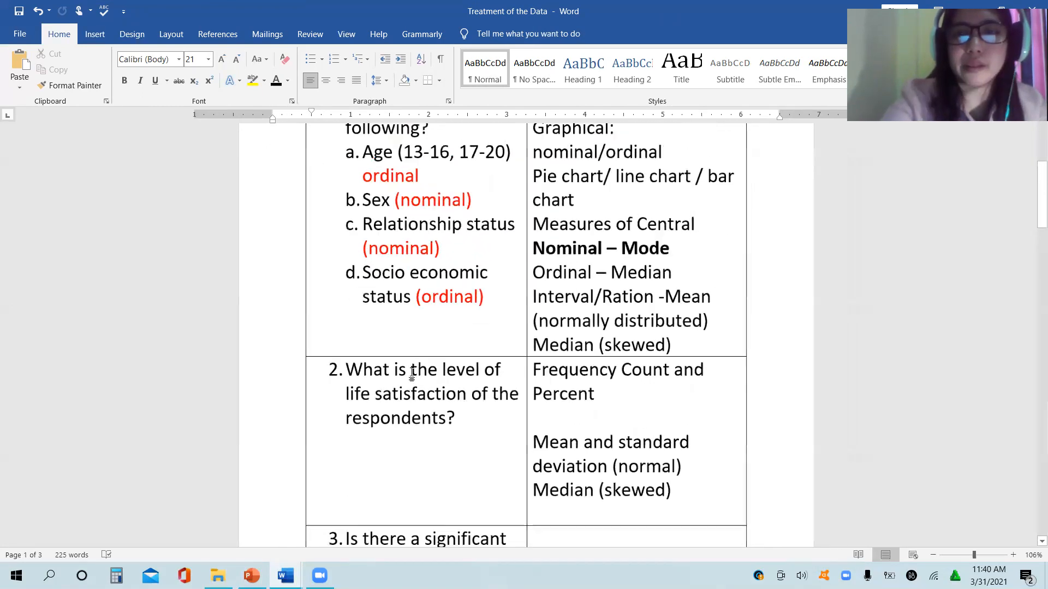
{"action": "scroll", "coordinate": [412, 373], "scroll_direction": "down", "scroll_amount": 3}
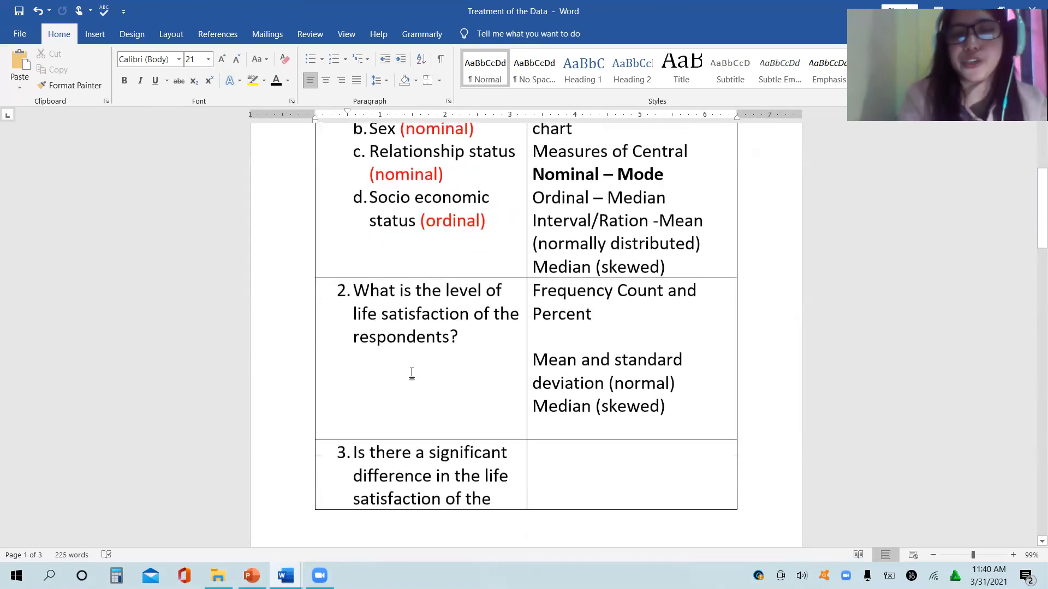
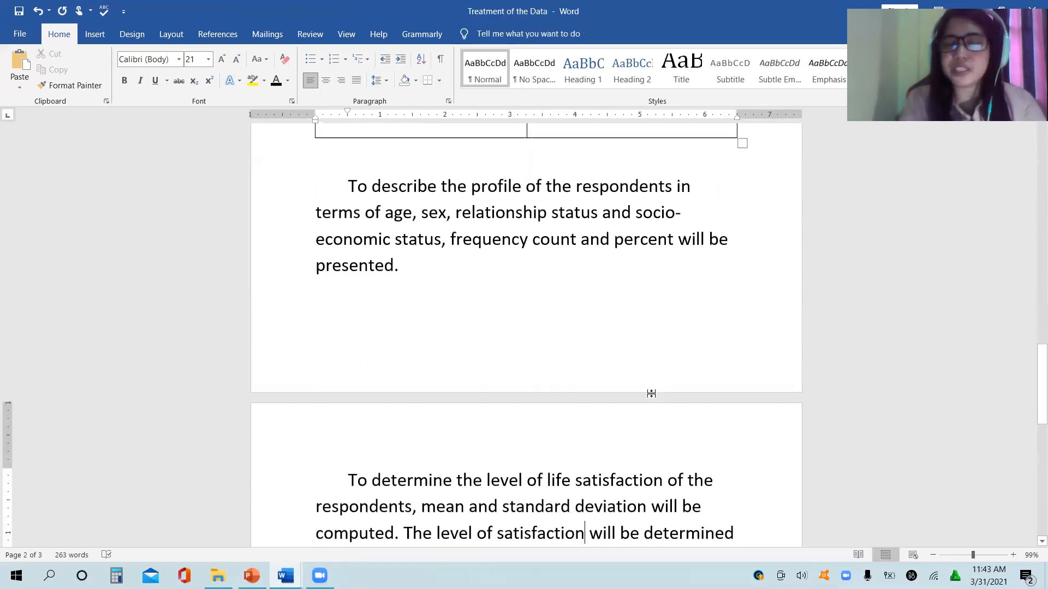
Reread the life satisfaction paragraph, scale table and frequency count paragraph, then return to the first research question in the treatment table.
{"action": "scroll", "coordinate": [652, 394], "scroll_direction": "down", "scroll_amount": 4}
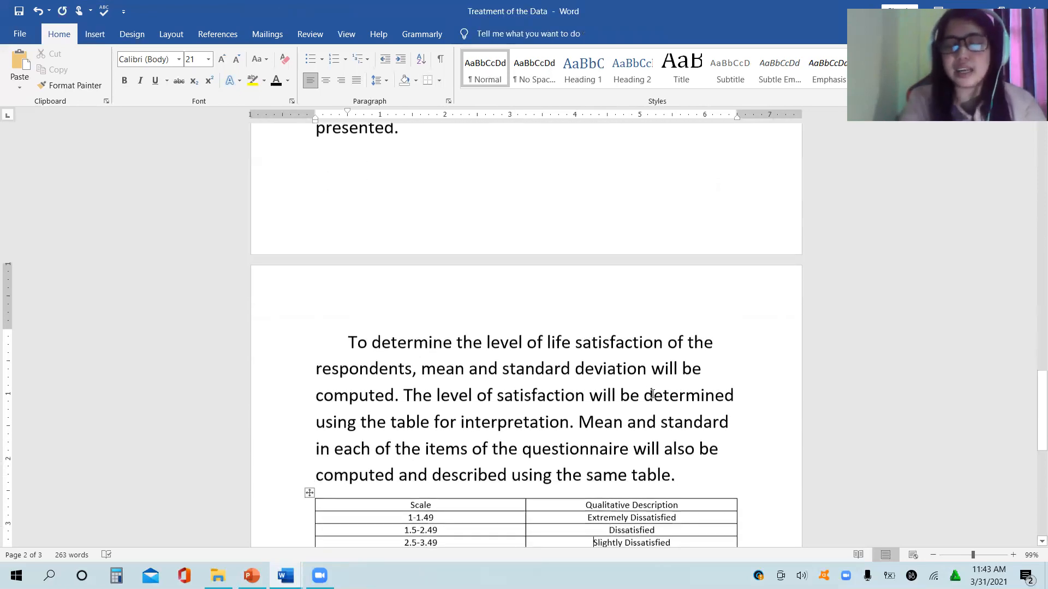
{"action": "scroll", "coordinate": [652, 394], "scroll_direction": "down", "scroll_amount": 1}
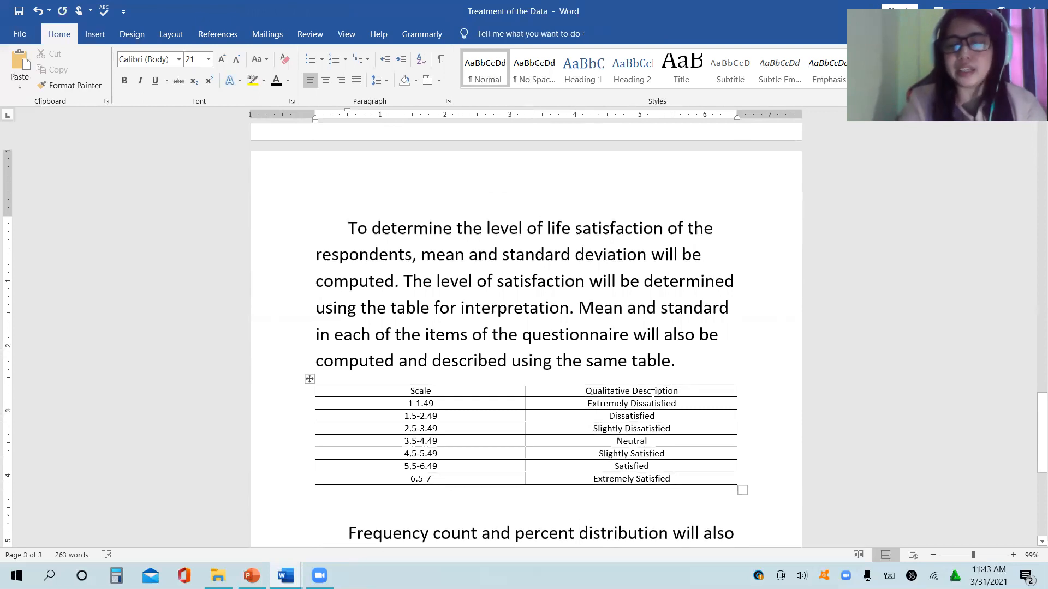
{"action": "key", "text": "Up"}
{"action": "key", "text": "Up"}
{"action": "key", "text": "Up"}
{"action": "key", "text": "Up"}
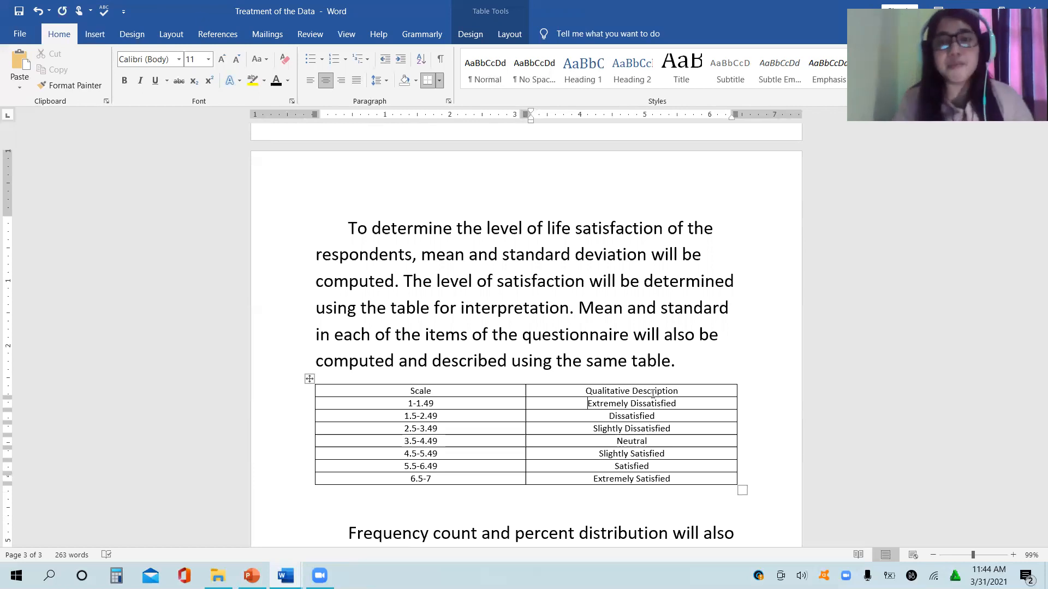
{"action": "scroll", "coordinate": [653, 393], "scroll_direction": "down", "scroll_amount": 3}
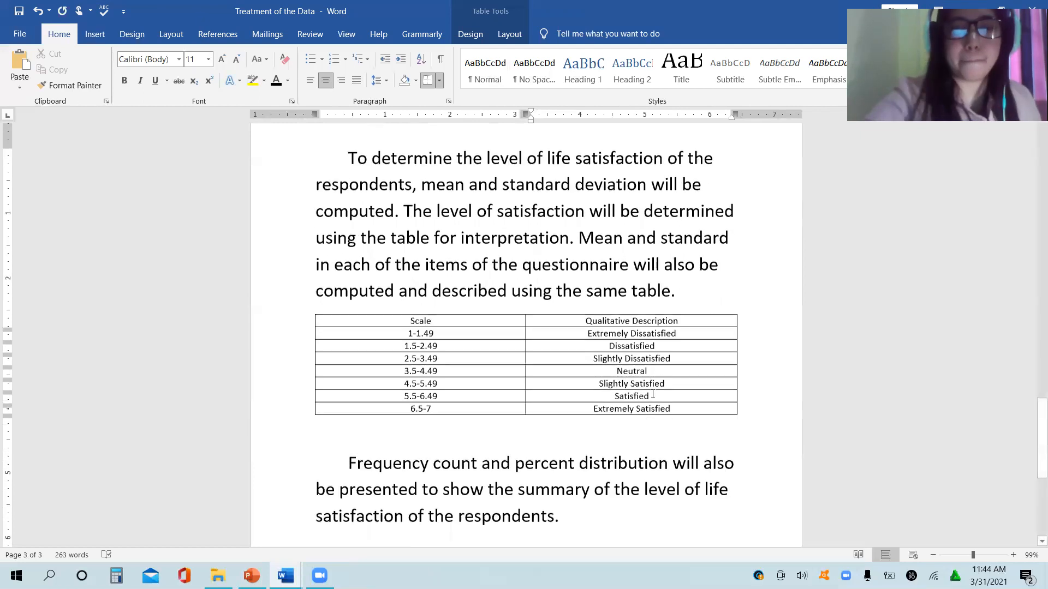
{"action": "scroll", "coordinate": [653, 394], "scroll_direction": "down", "scroll_amount": 8}
{"action": "scroll", "coordinate": [653, 394], "scroll_direction": "up", "scroll_amount": 20}
{"action": "scroll", "coordinate": [653, 394], "scroll_direction": "up", "scroll_amount": 20}
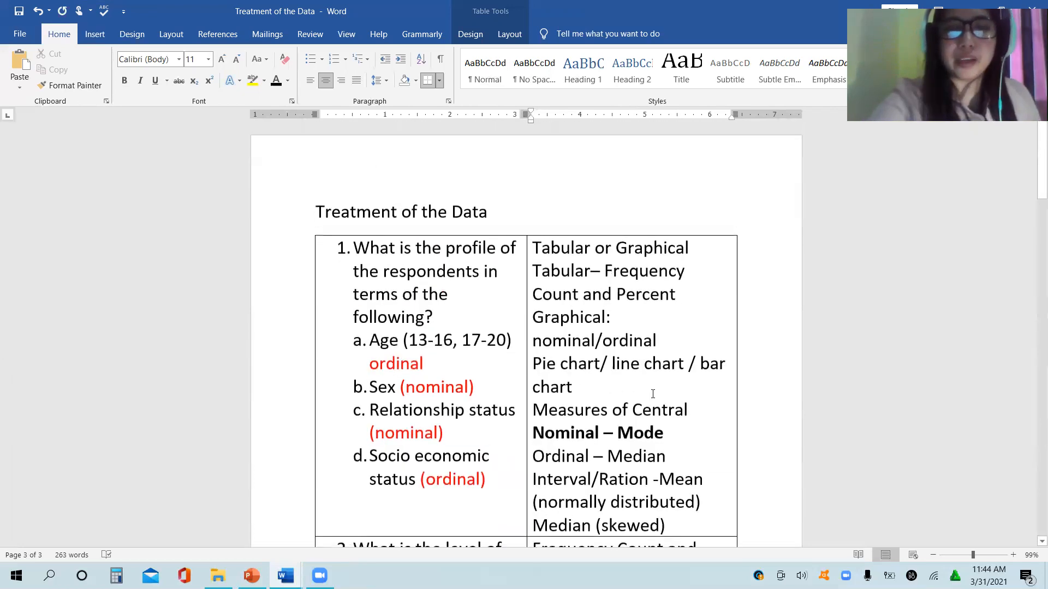
Put away the Word document and the PowerPoint presentation, and launch PSPP from the desktop.
{"action": "scroll", "coordinate": [653, 394], "scroll_direction": "down", "scroll_amount": 20}
{"action": "scroll", "coordinate": [653, 394], "scroll_direction": "down", "scroll_amount": 20}
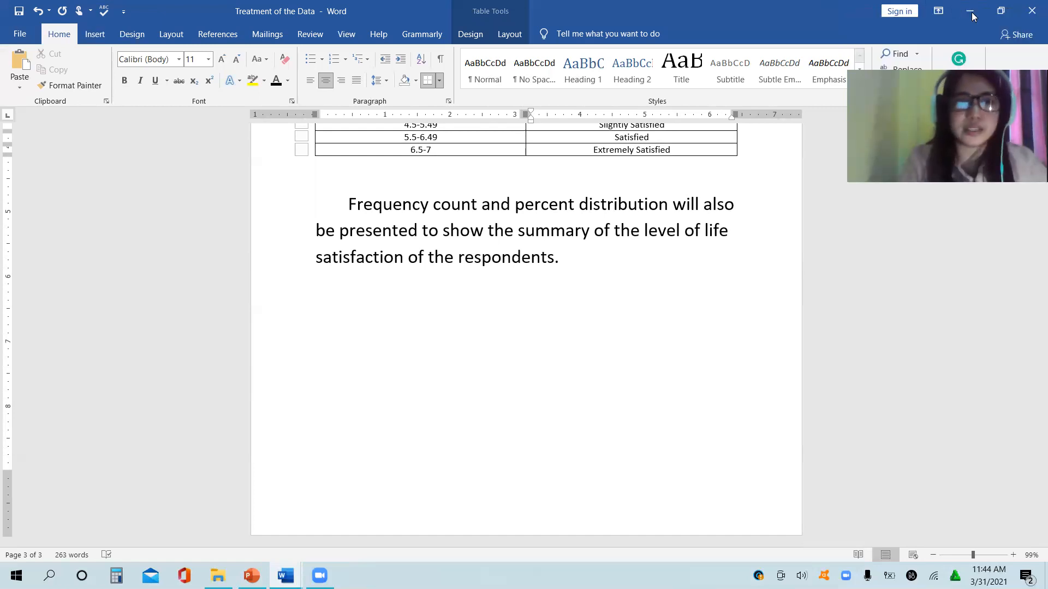
{"action": "left_click", "coordinate": [972, 12]}
{"action": "left_click", "coordinate": [972, 12]}
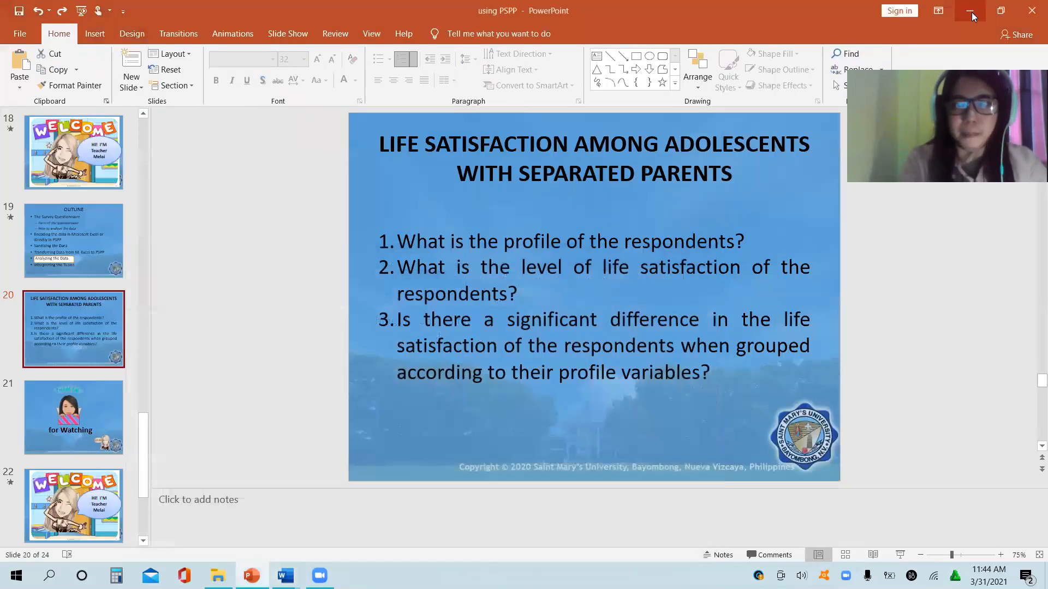
{"action": "left_click", "coordinate": [971, 12]}
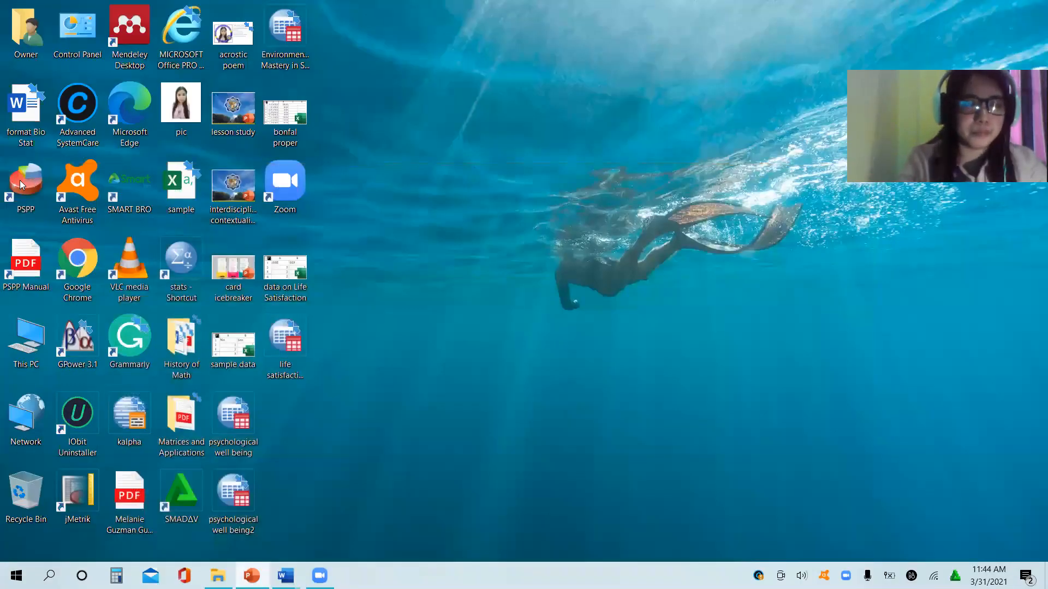
{"action": "double_click", "coordinate": [31, 182]}
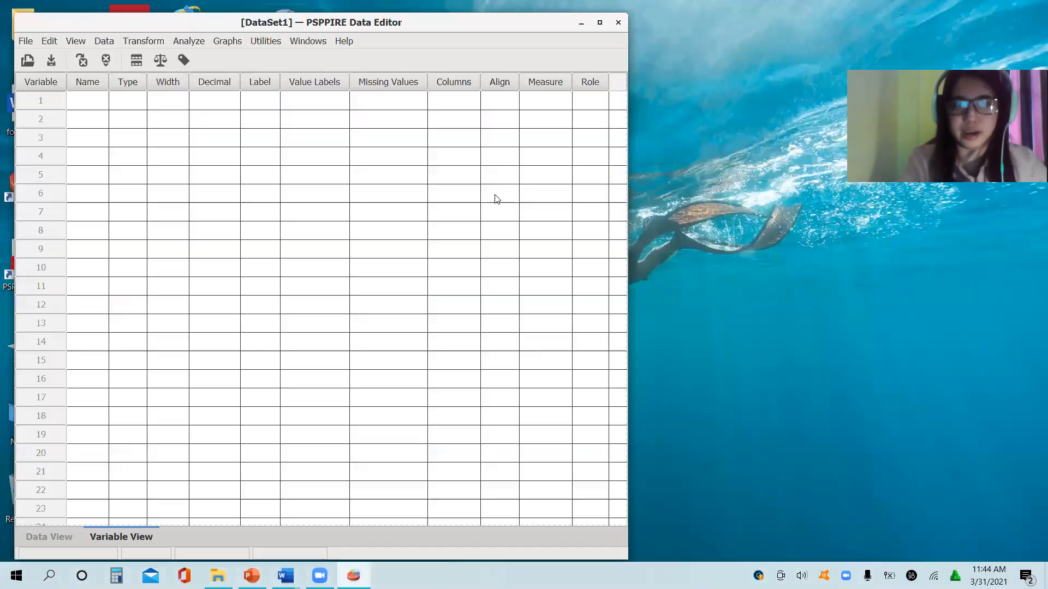
Open life satisfaction data.sav in a maximized data editor and show its case data.
{"action": "left_click", "coordinate": [26, 41]}
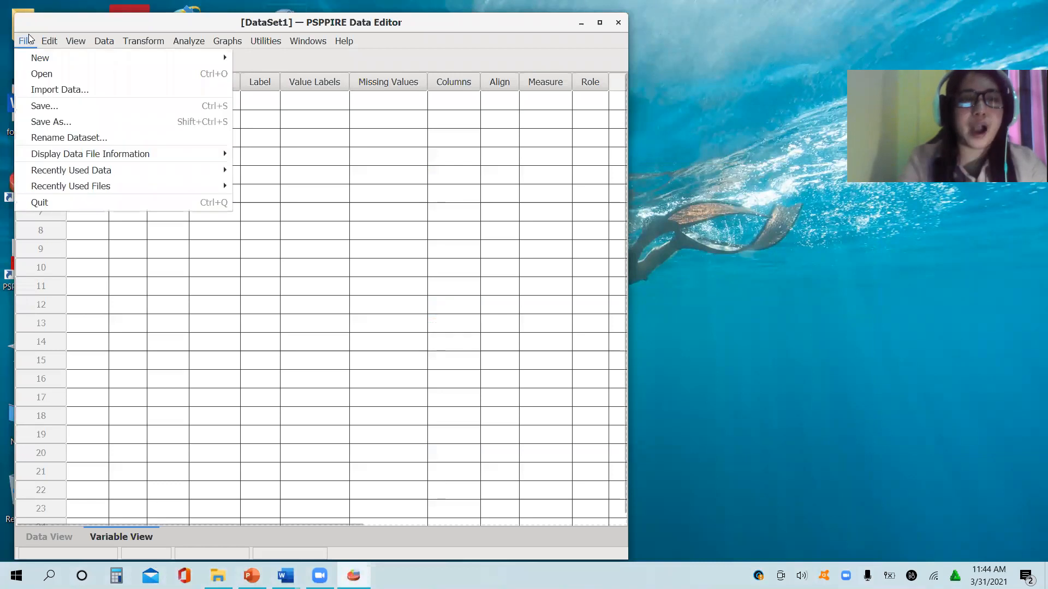
{"action": "left_click", "coordinate": [41, 73]}
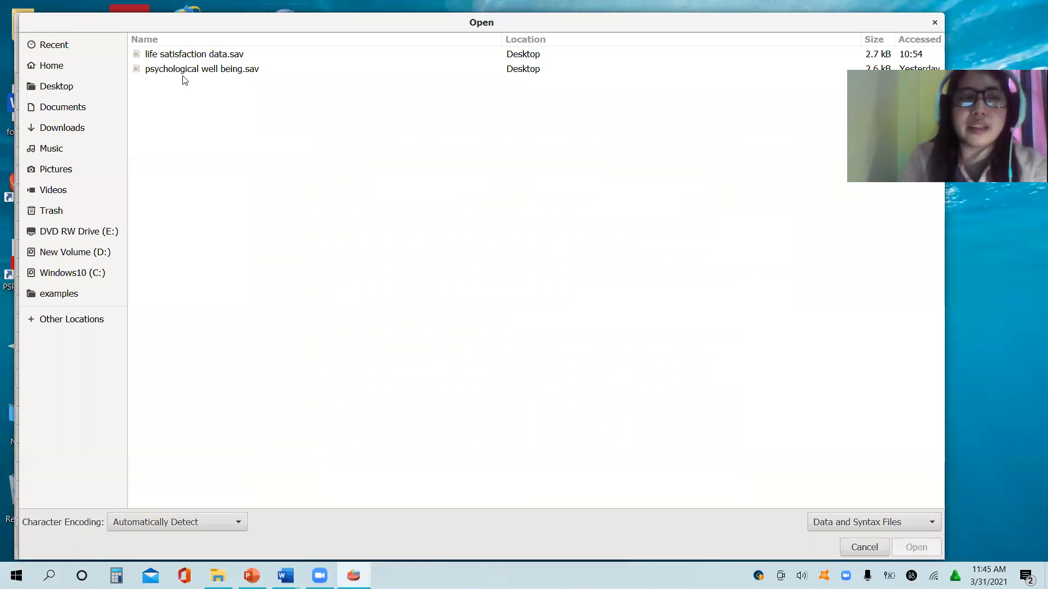
{"action": "left_click", "coordinate": [218, 54]}
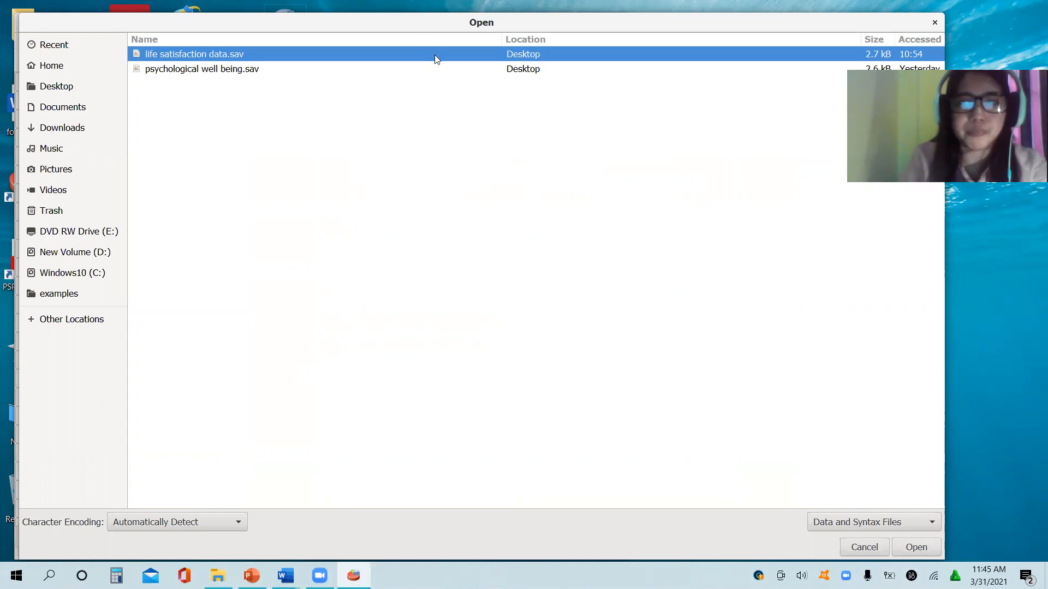
{"action": "left_click", "coordinate": [921, 549]}
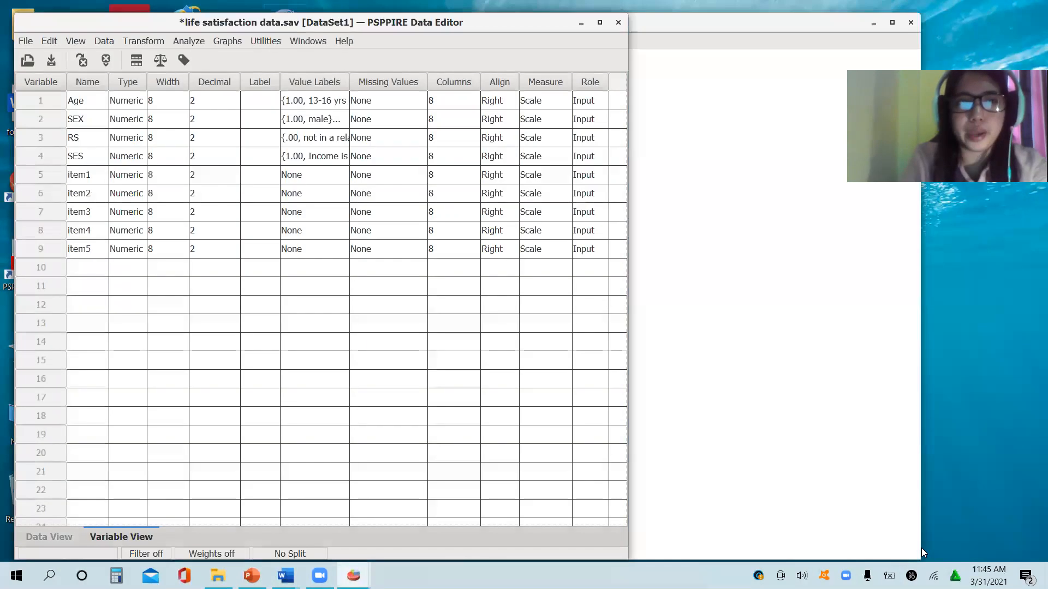
{"action": "left_click", "coordinate": [600, 22]}
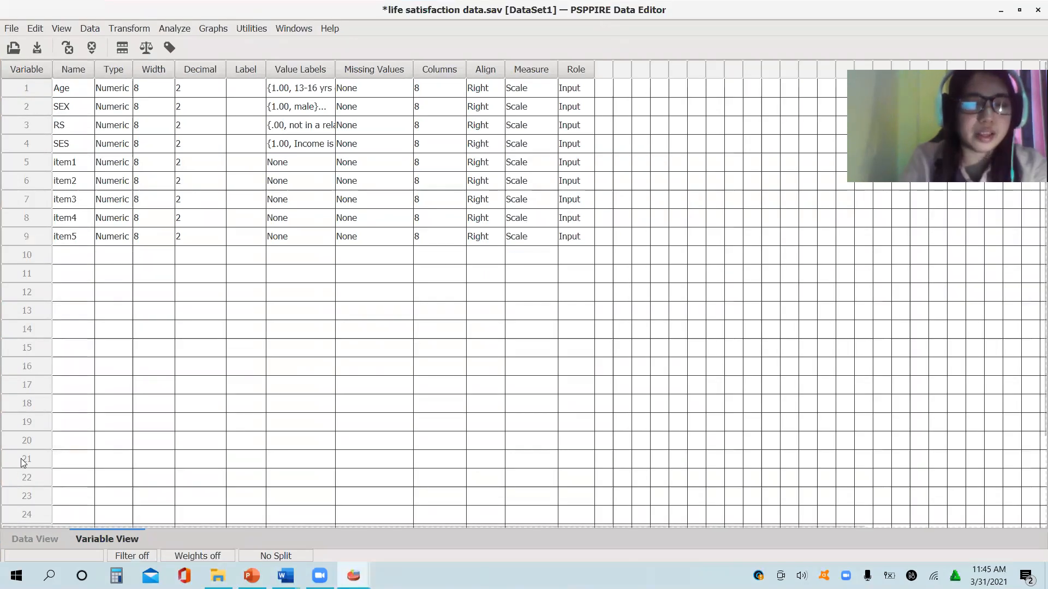
{"action": "left_click", "coordinate": [30, 532]}
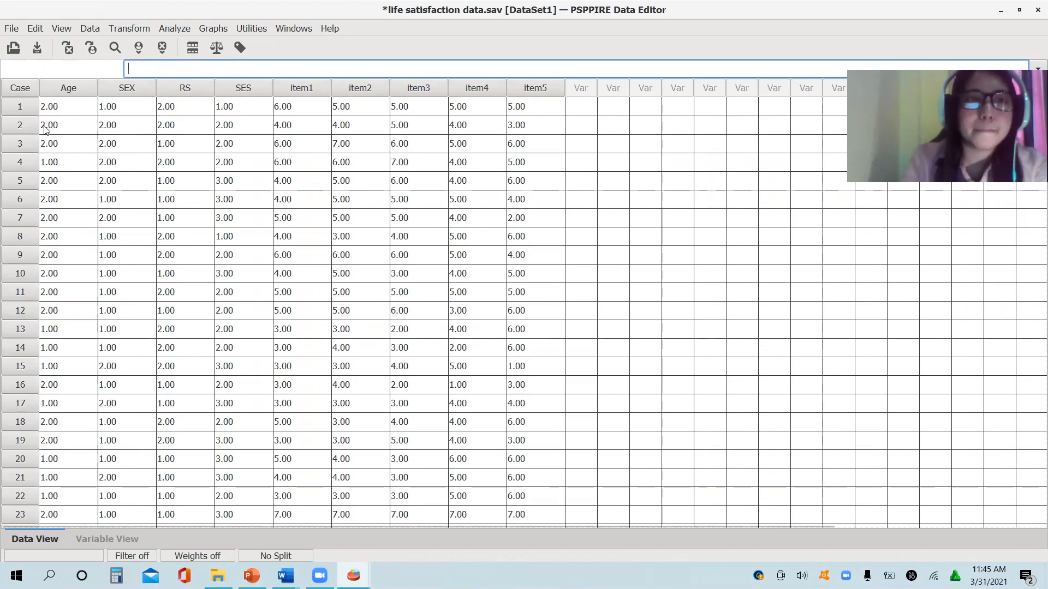
Start a Frequencies analysis with Age, SEX, RS and SES as the variables.
{"action": "left_click", "coordinate": [187, 30]}
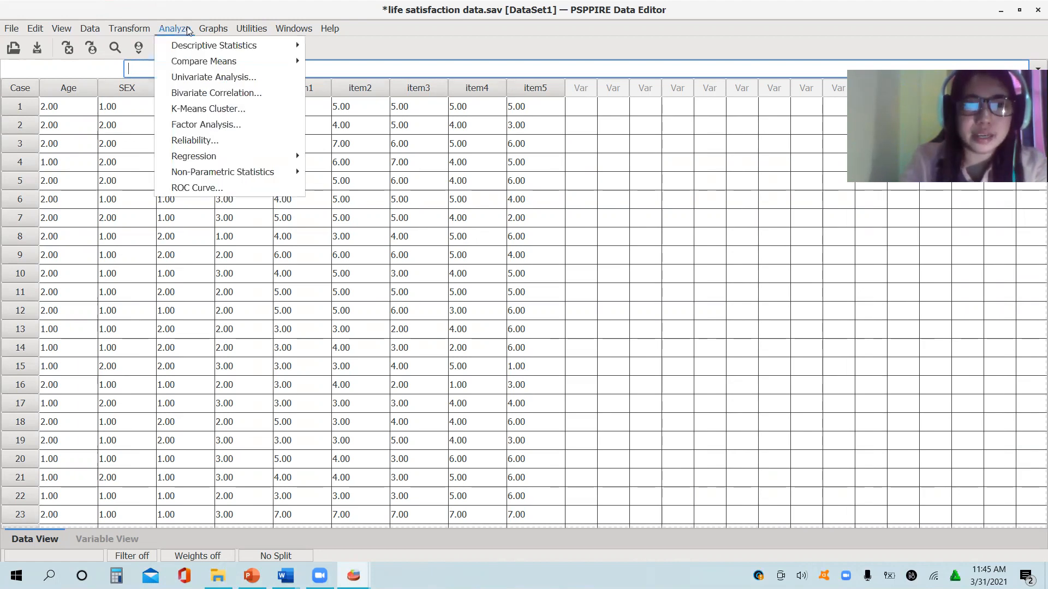
{"action": "mouse_move", "coordinate": [198, 46]}
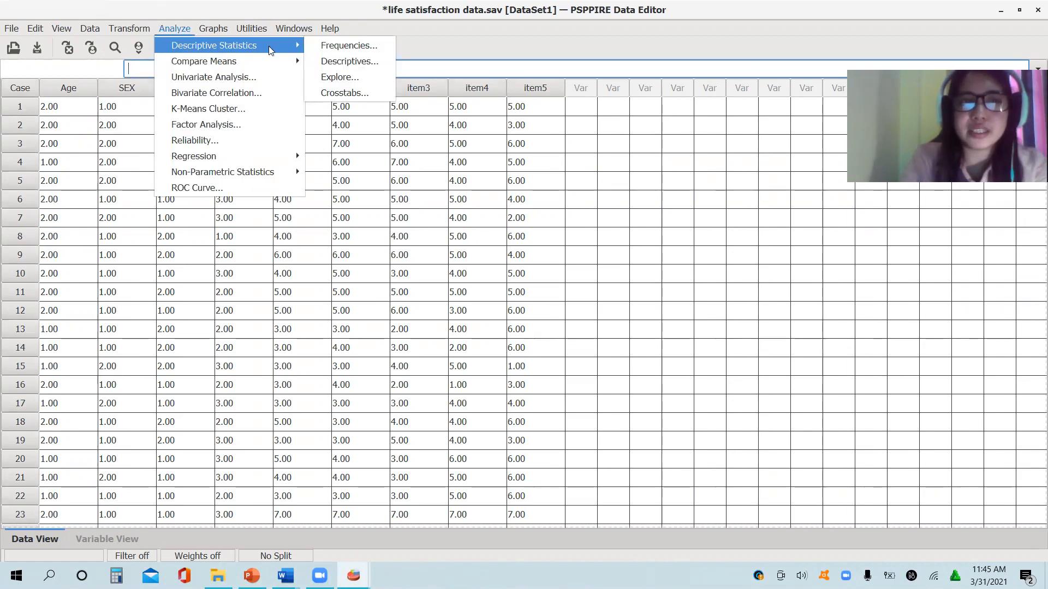
{"action": "left_click", "coordinate": [340, 48]}
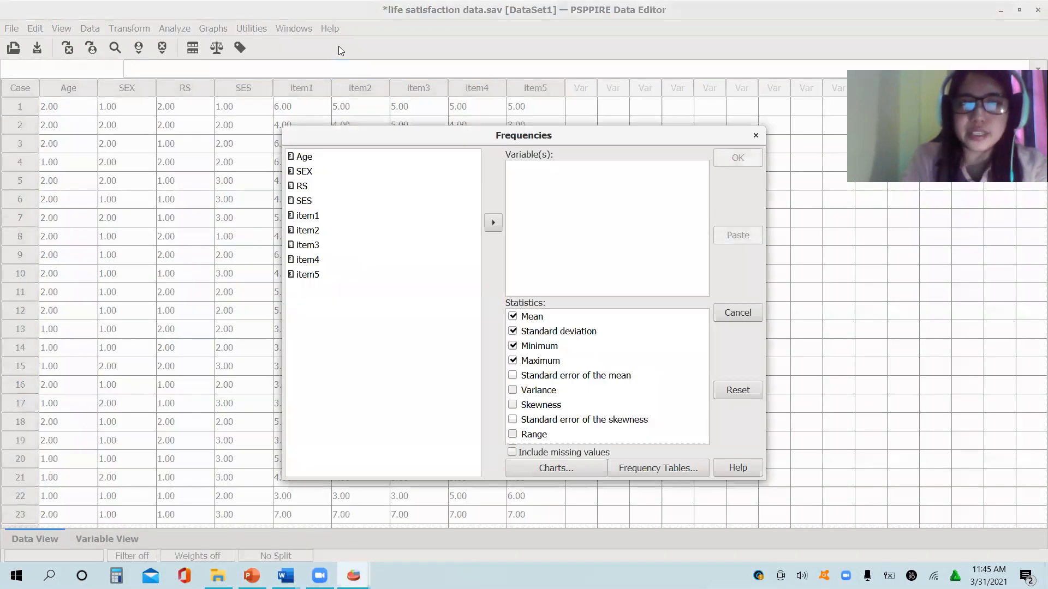
{"action": "double_click", "coordinate": [293, 159]}
{"action": "double_click", "coordinate": [293, 159]}
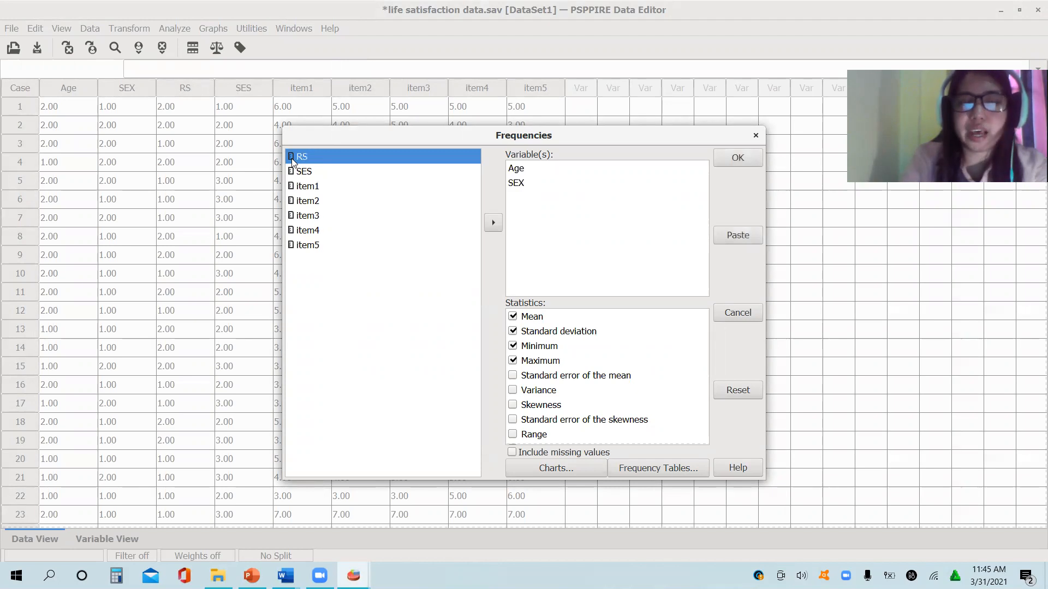
{"action": "double_click", "coordinate": [293, 160]}
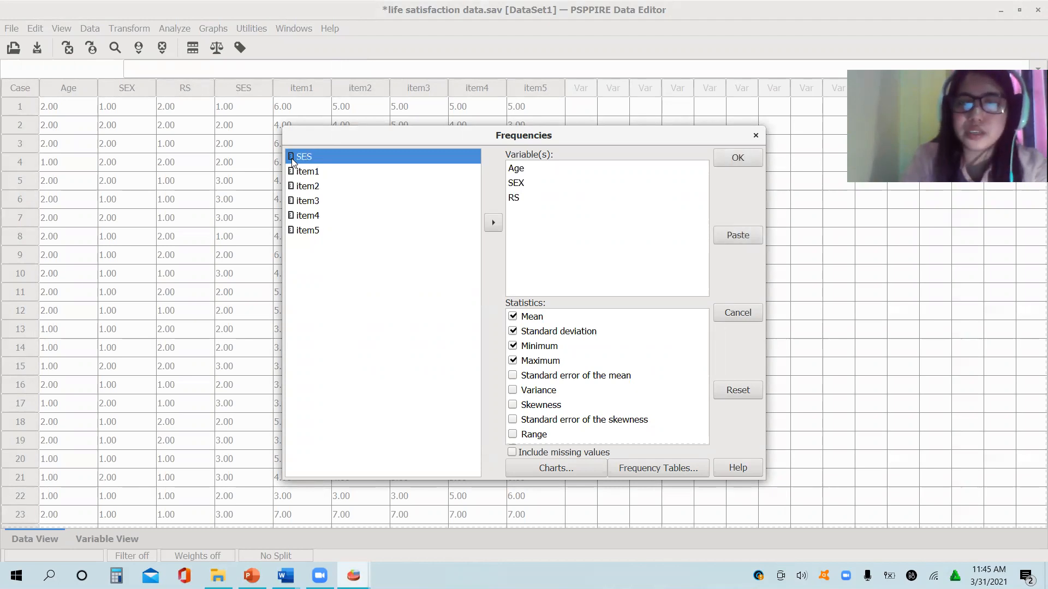
{"action": "double_click", "coordinate": [293, 159]}
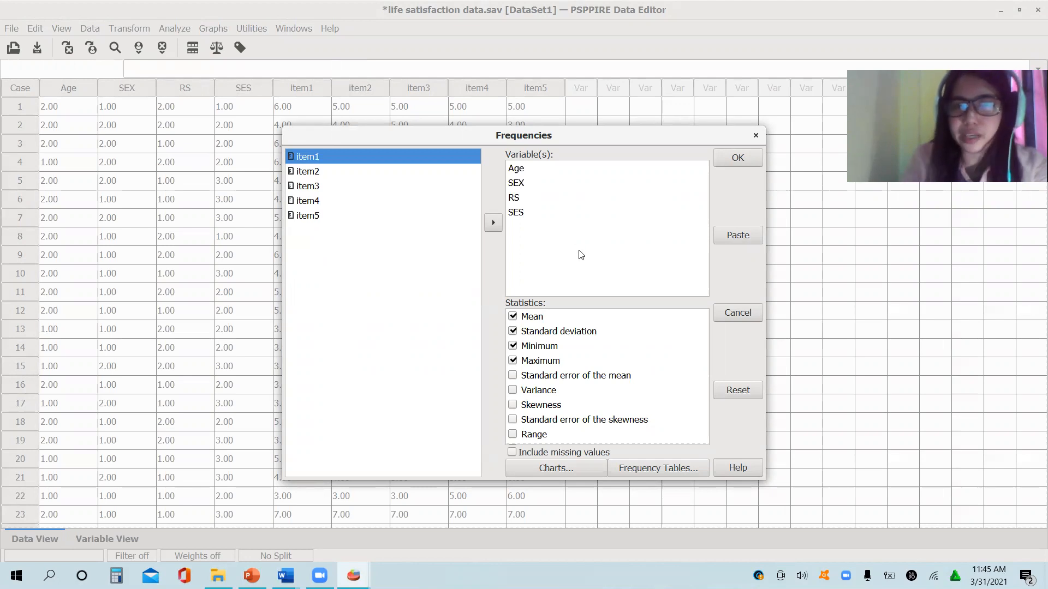
Exclude mean, standard deviation, minimum and maximum from the statistics and run the Frequencies analysis.
{"action": "left_click", "coordinate": [513, 318]}
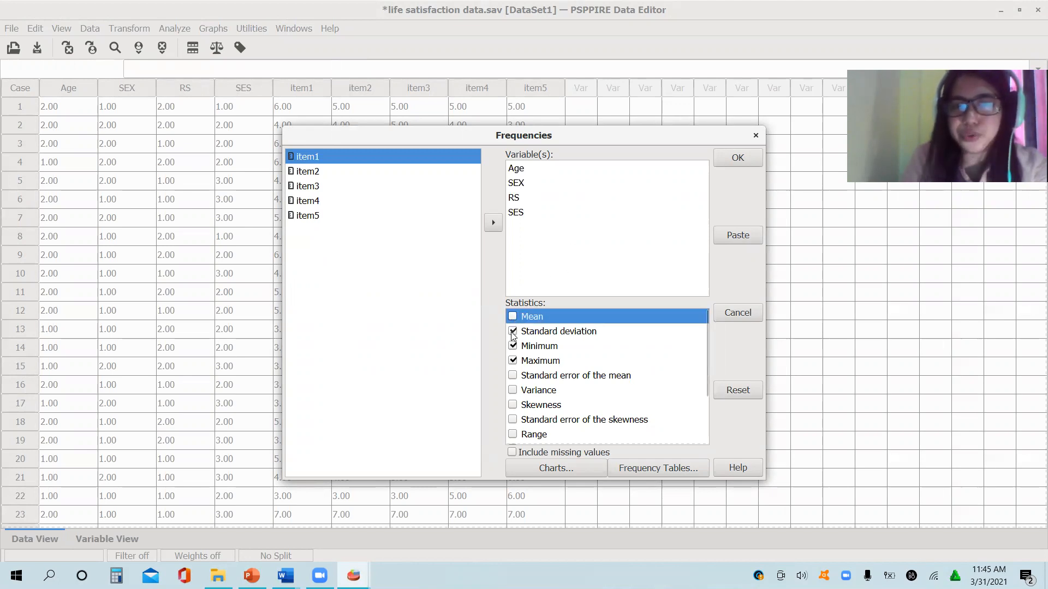
{"action": "left_click", "coordinate": [513, 332]}
{"action": "left_click", "coordinate": [513, 346]}
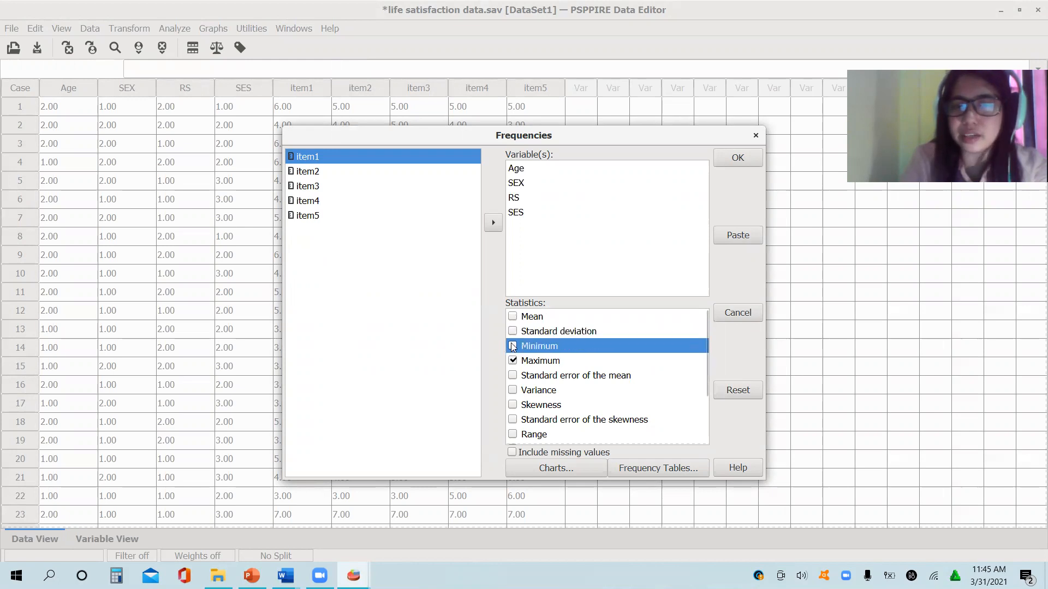
{"action": "left_click", "coordinate": [513, 361]}
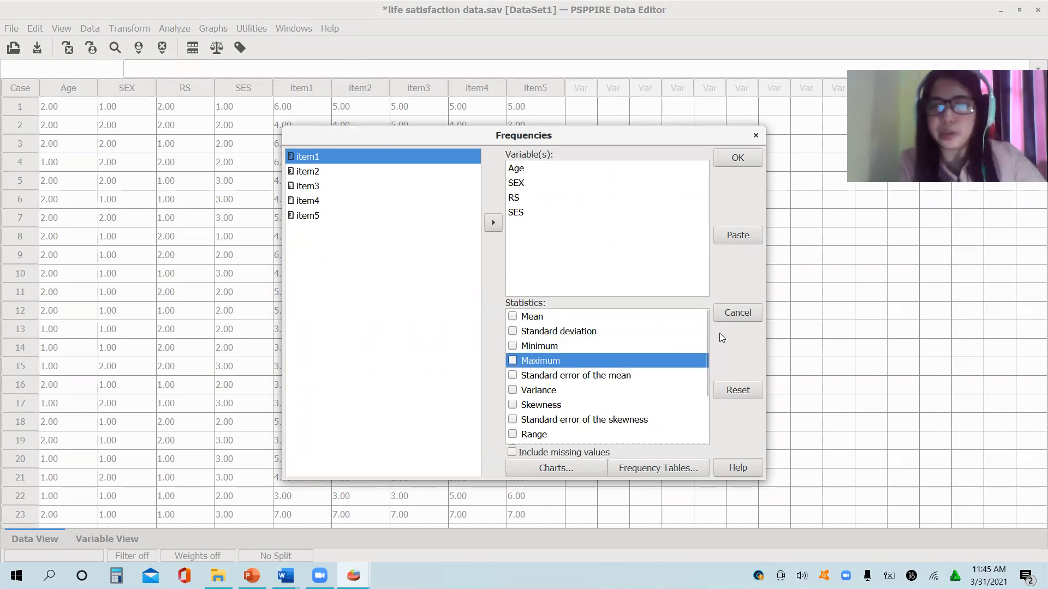
{"action": "left_click_drag", "start_coordinate": [708, 325], "coordinate": [721, 209]}
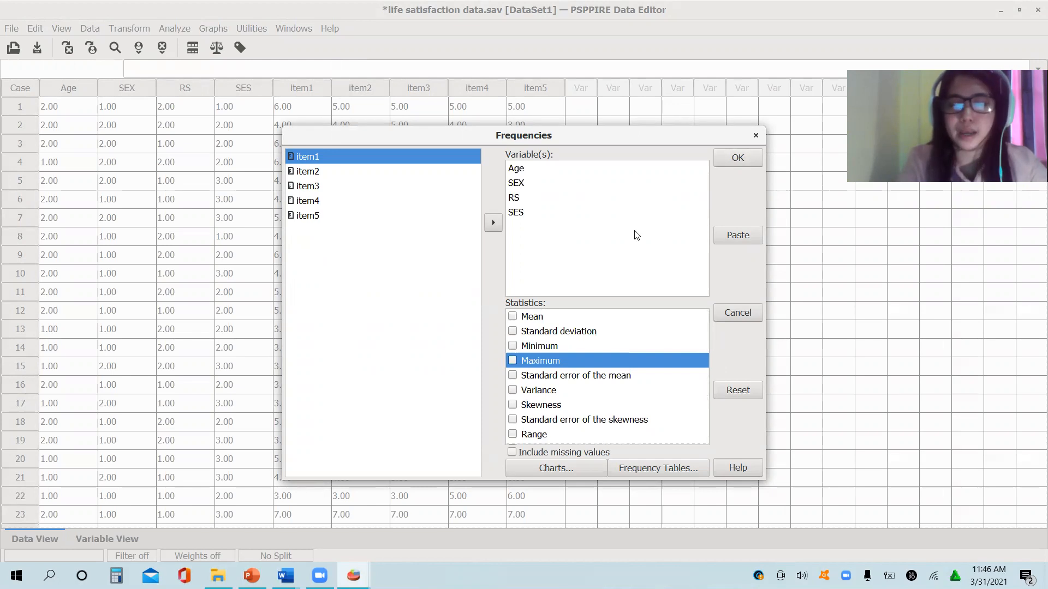
{"action": "left_click", "coordinate": [743, 161]}
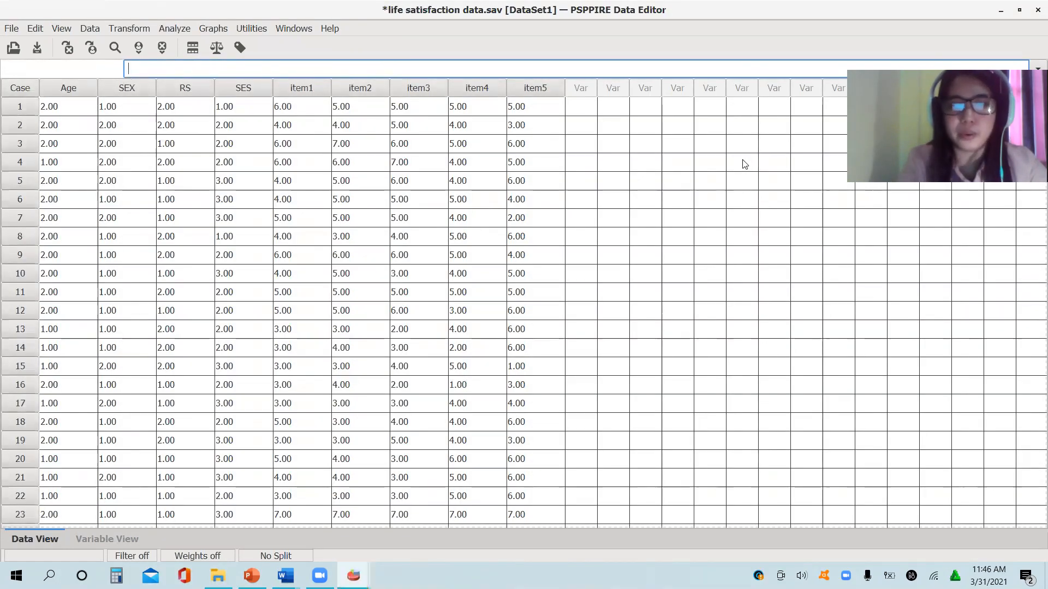
Examine the frequency tables for Age, SEX, RS and SES in the output viewer, then return to the data editor.
{"action": "mouse_move", "coordinate": [354, 576]}
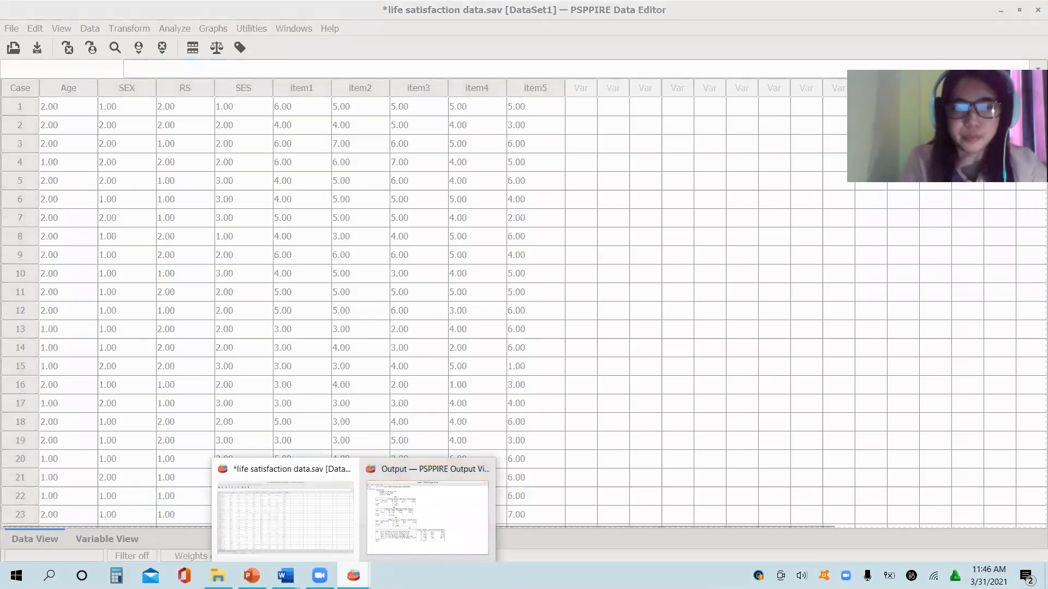
{"action": "left_click", "coordinate": [410, 522]}
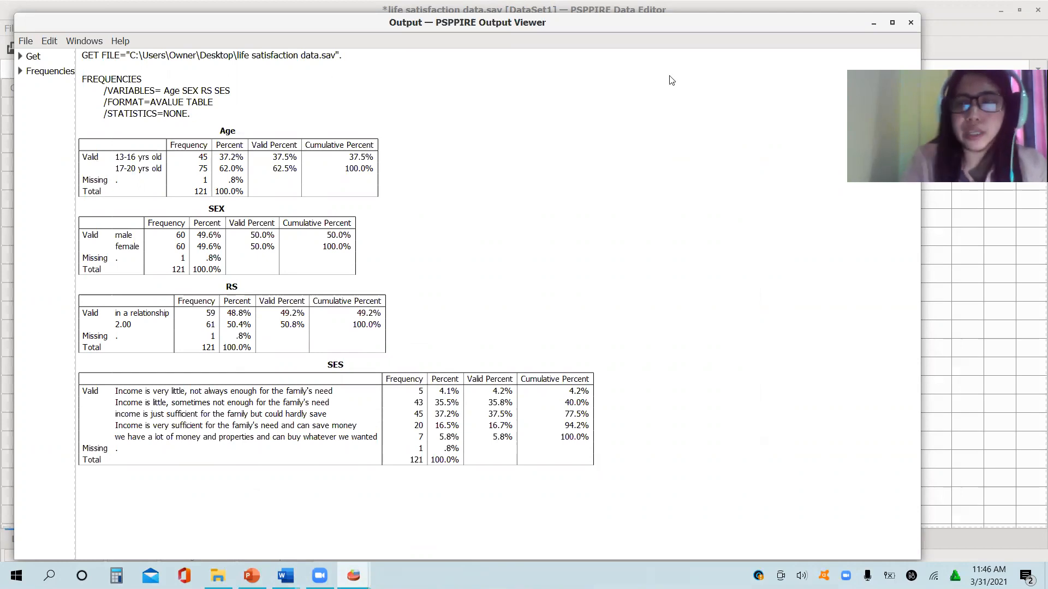
{"action": "left_click", "coordinate": [873, 23]}
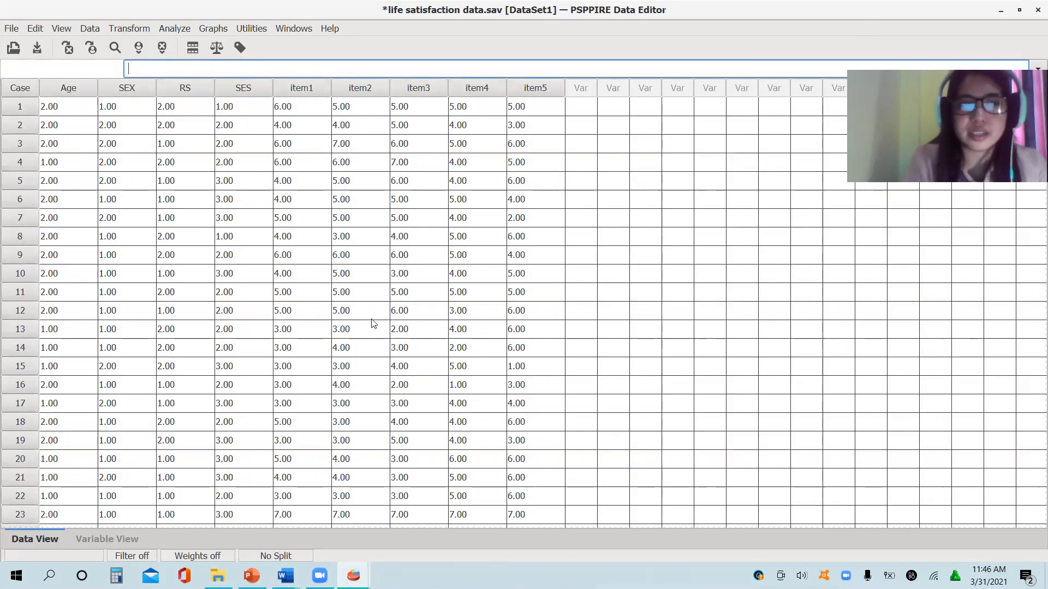
Find the empty case 121 at the end of the life satisfaction data and clear it from the dataset.
{"action": "left_click", "coordinate": [350, 366]}
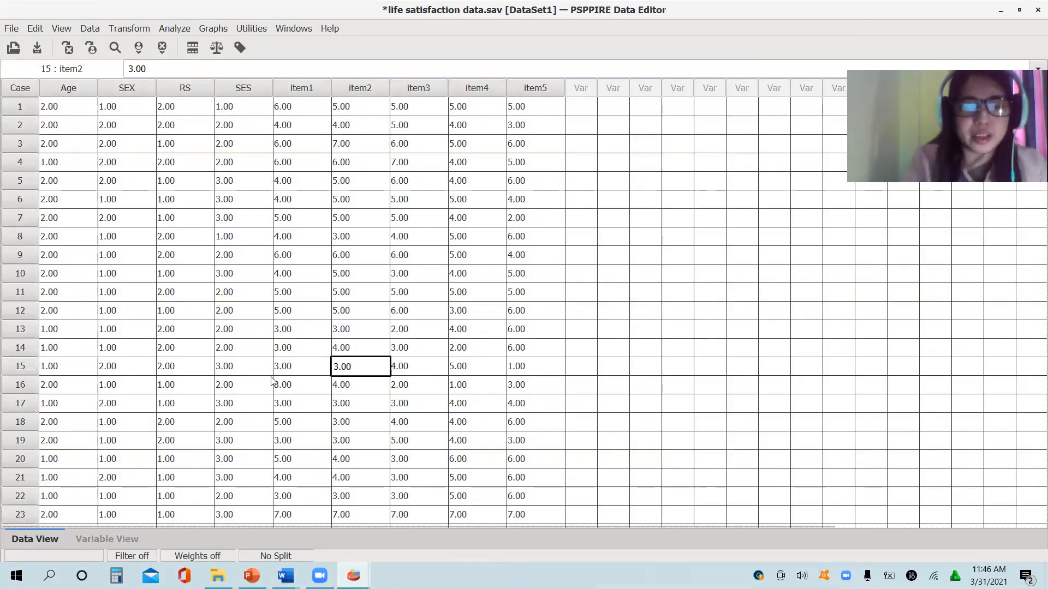
{"action": "left_click", "coordinate": [101, 541]}
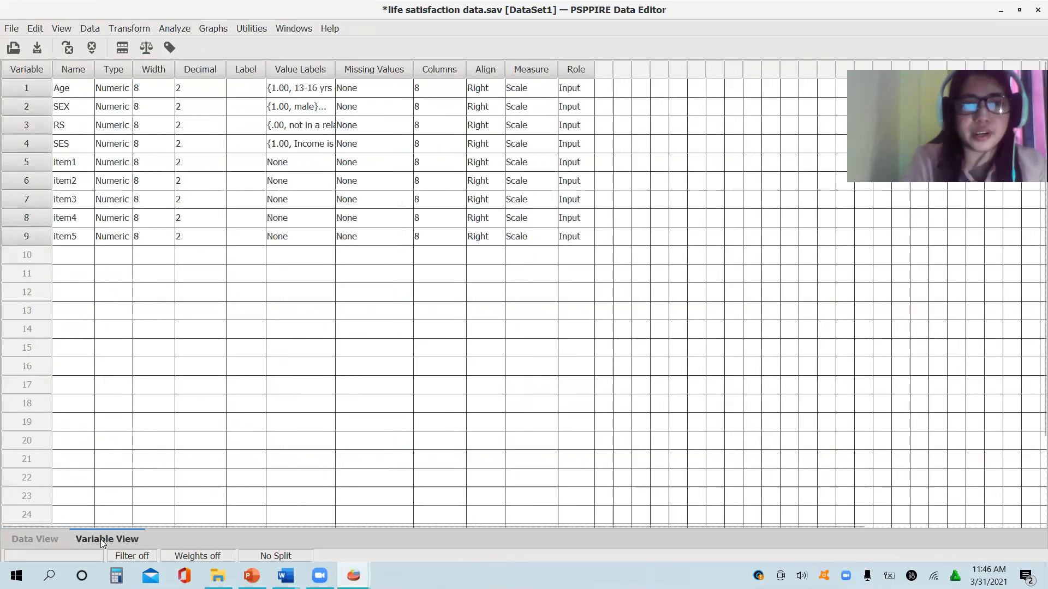
{"action": "left_click", "coordinate": [35, 539]}
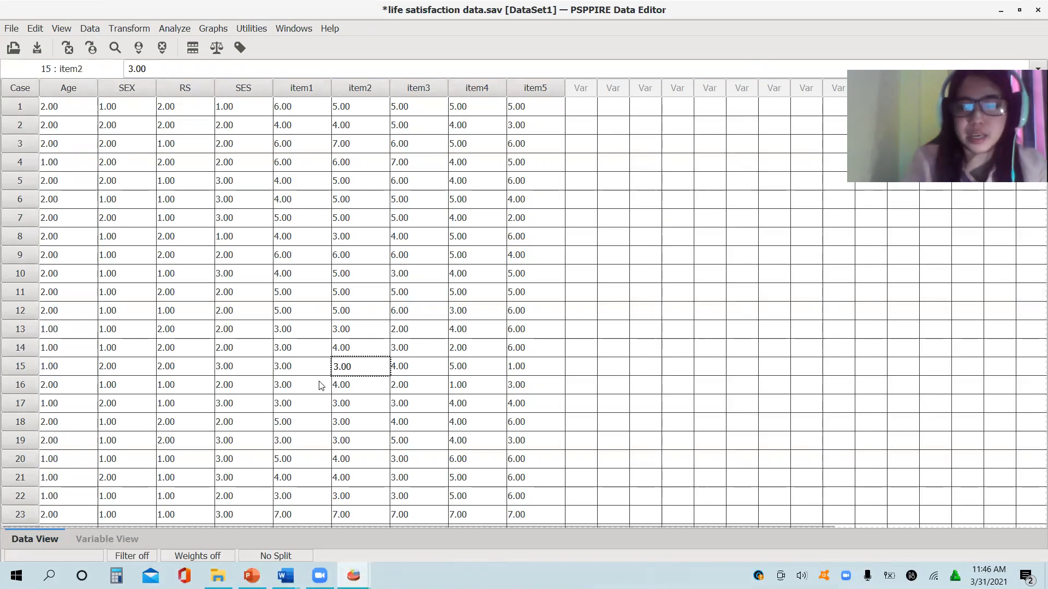
{"action": "left_click", "coordinate": [210, 403]}
{"action": "key", "text": "Down"}
{"action": "key", "text": "Down"}
{"action": "key", "text": "Down"}
{"action": "key", "text": "Down"}
{"action": "key", "text": "Down"}
{"action": "key", "text": "Down"}
{"action": "key", "text": "Down"}
{"action": "key", "text": "Down"}
{"action": "key", "text": "Down"}
{"action": "key", "text": "Down"}
{"action": "key", "text": "Down"}
{"action": "key", "text": "Down"}
{"action": "key", "text": "Down"}
{"action": "key", "text": "Down"}
{"action": "key", "text": "Down"}
{"action": "key", "text": "Down"}
{"action": "key", "text": "Down"}
{"action": "key", "text": "Down"}
{"action": "key", "text": "Down"}
{"action": "key", "text": "Down"}
{"action": "key", "text": "Down"}
{"action": "key", "text": "Down"}
{"action": "key", "text": "Down"}
{"action": "key", "text": "Down"}
{"action": "key", "text": "Down"}
{"action": "key", "text": "Down"}
{"action": "key", "text": "Down"}
{"action": "key", "text": "Down"}
{"action": "key", "text": "Down"}
{"action": "key", "text": "Down"}
{"action": "key", "text": "Down"}
{"action": "key", "text": "Down"}
{"action": "key", "text": "Down"}
{"action": "key", "text": "Down"}
{"action": "key", "text": "Down"}
{"action": "key", "text": "Down"}
{"action": "key", "text": "Down"}
{"action": "key", "text": "Down"}
{"action": "key", "text": "Down"}
{"action": "key", "text": "Down"}
{"action": "key", "text": "Down"}
{"action": "key", "text": "Down"}
{"action": "key", "text": "Down"}
{"action": "key", "text": "Down"}
{"action": "key", "text": "Down"}
{"action": "key", "text": "Down"}
{"action": "key", "text": "Down"}
{"action": "key", "text": "Down"}
{"action": "key", "text": "Down"}
{"action": "key", "text": "Down"}
{"action": "key", "text": "Down"}
{"action": "key", "text": "Down"}
{"action": "key", "text": "Down"}
{"action": "key", "text": "Down"}
{"action": "key", "text": "Down"}
{"action": "key", "text": "Down"}
{"action": "key", "text": "Down"}
{"action": "key", "text": "Down"}
{"action": "key", "text": "Down"}
{"action": "key", "text": "Down"}
{"action": "key", "text": "Down"}
{"action": "key", "text": "Down"}
{"action": "key", "text": "Down"}
{"action": "key", "text": "Down"}
{"action": "key", "text": "Down"}
{"action": "key", "text": "Down"}
{"action": "key", "text": "Down"}
{"action": "key", "text": "Down"}
{"action": "key", "text": "Down"}
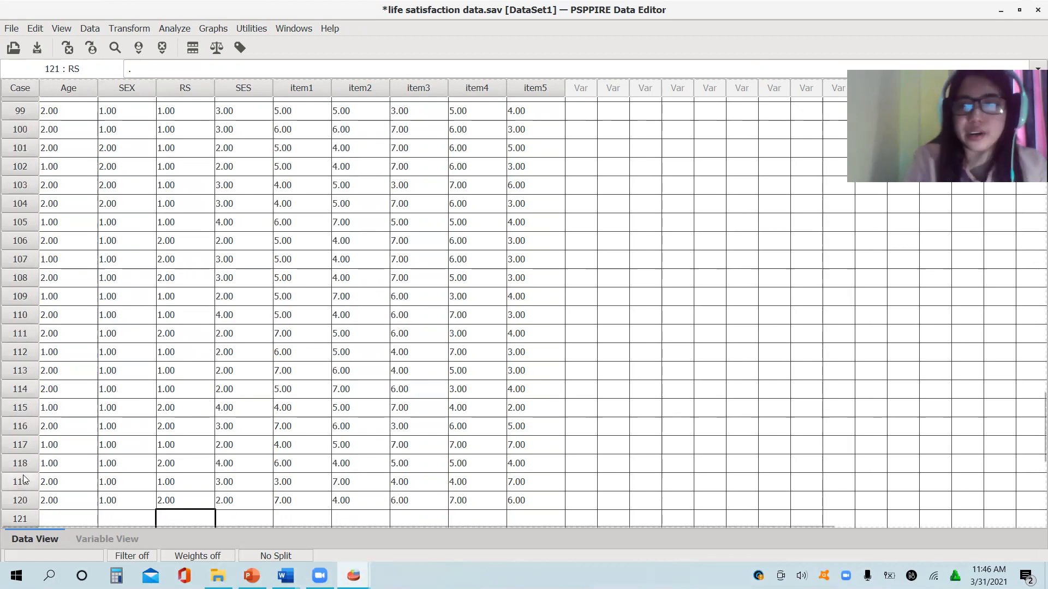
{"action": "left_click_drag", "start_coordinate": [1033, 405], "coordinate": [1036, 467]}
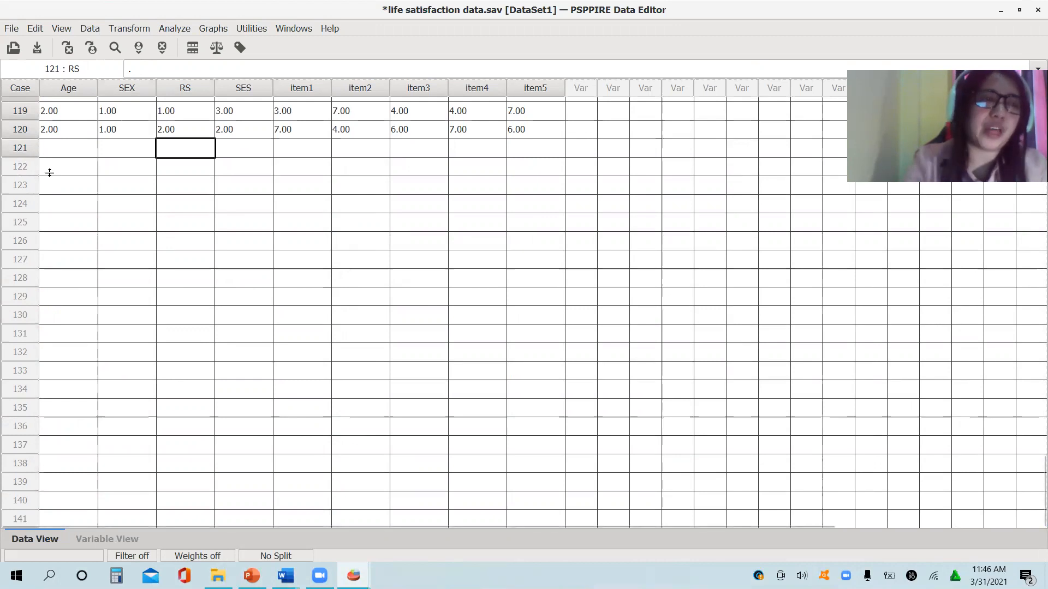
{"action": "left_click", "coordinate": [21, 152]}
{"action": "right_click", "coordinate": [22, 152]}
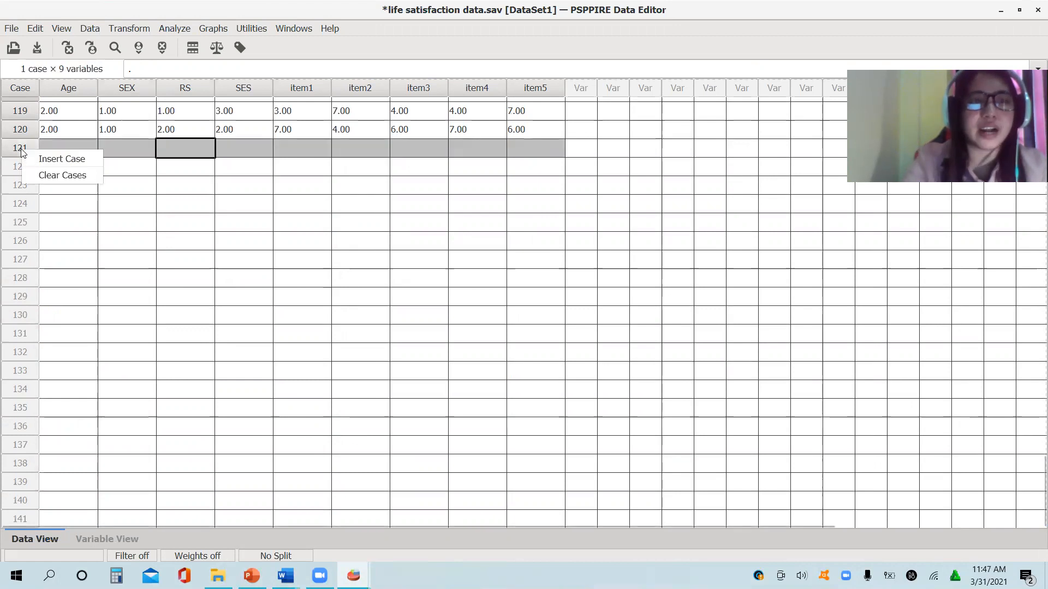
{"action": "left_click", "coordinate": [64, 176]}
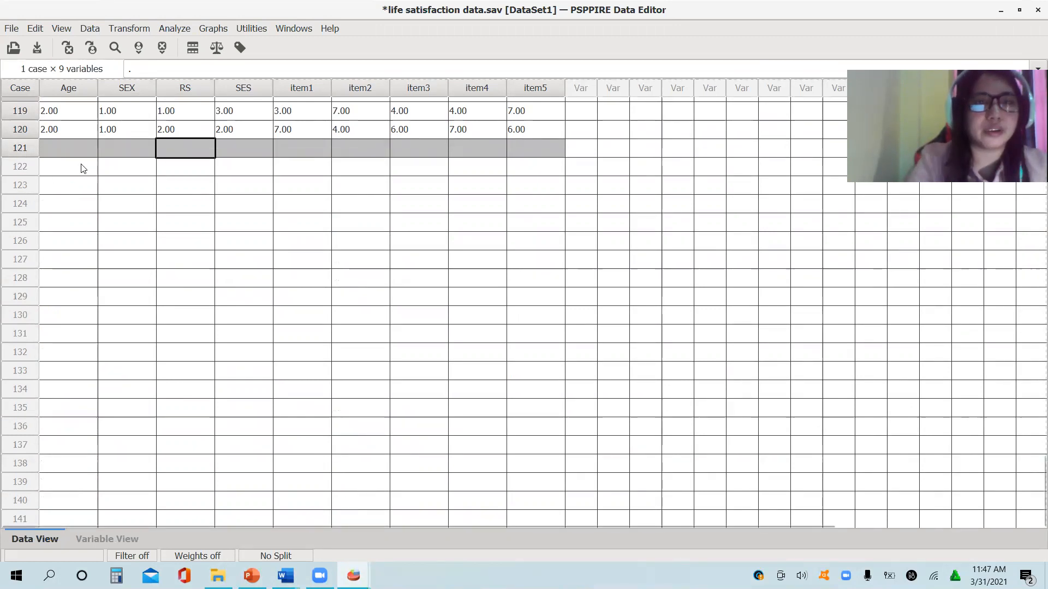
{"action": "left_click", "coordinate": [75, 129]}
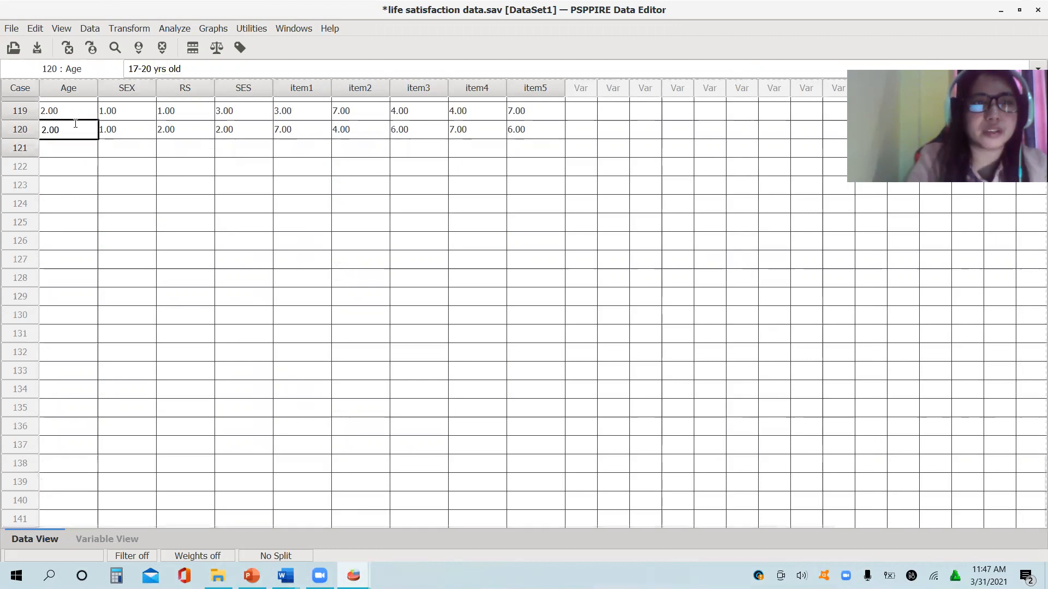
{"action": "right_click", "coordinate": [20, 148]}
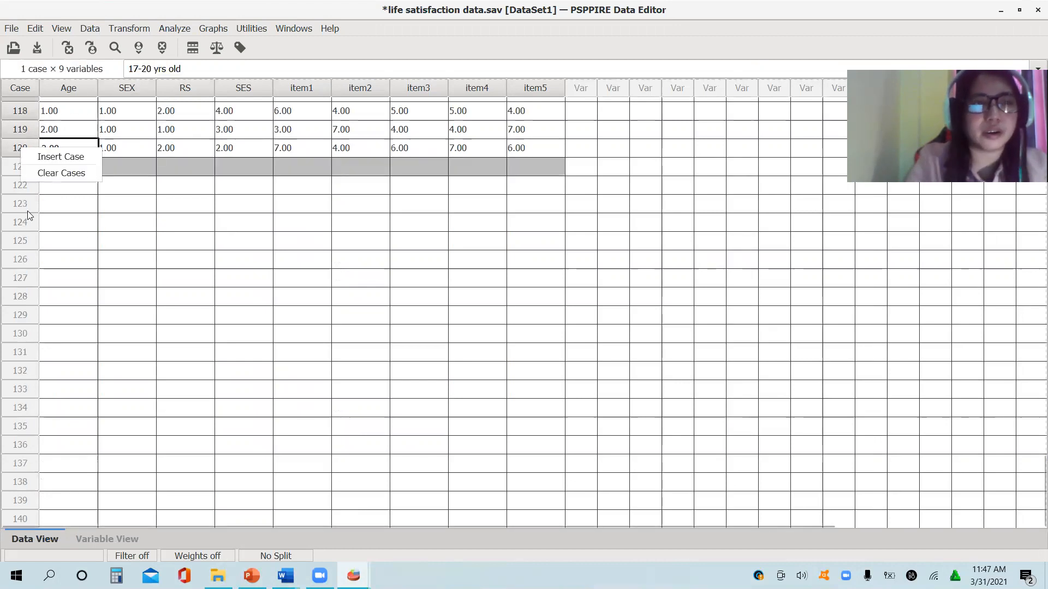
{"action": "left_click", "coordinate": [127, 228]}
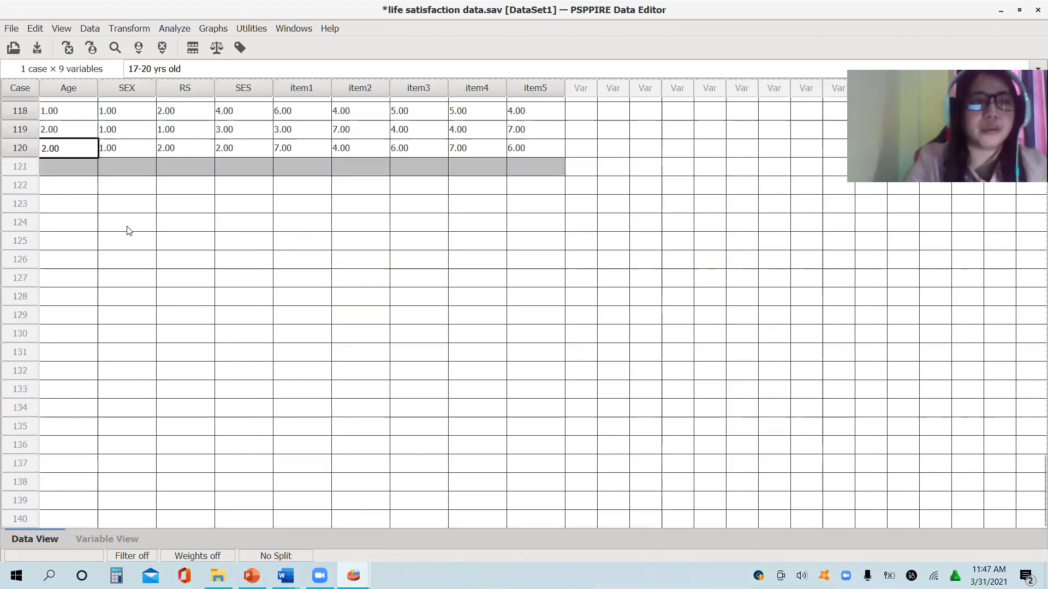
Open the value labels of the RS variable for editing.
{"action": "left_click", "coordinate": [95, 545]}
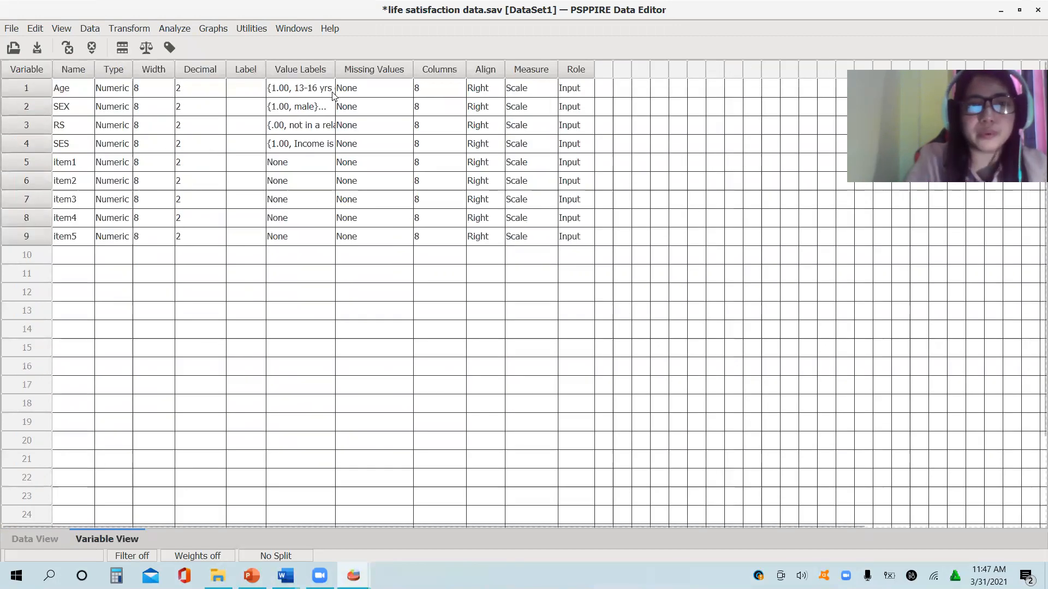
{"action": "left_click", "coordinate": [328, 128]}
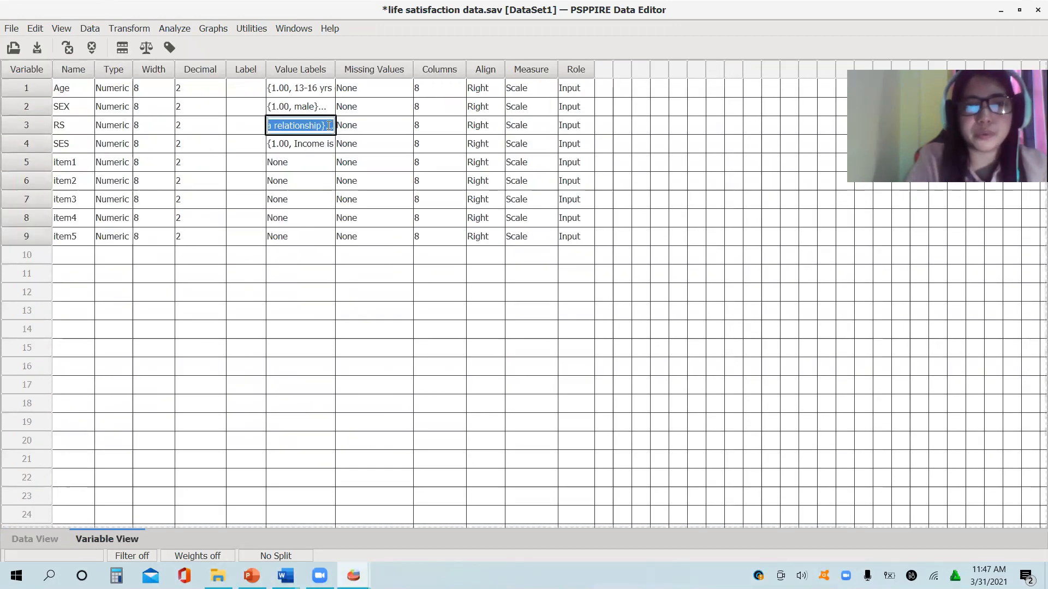
{"action": "left_click", "coordinate": [329, 126]}
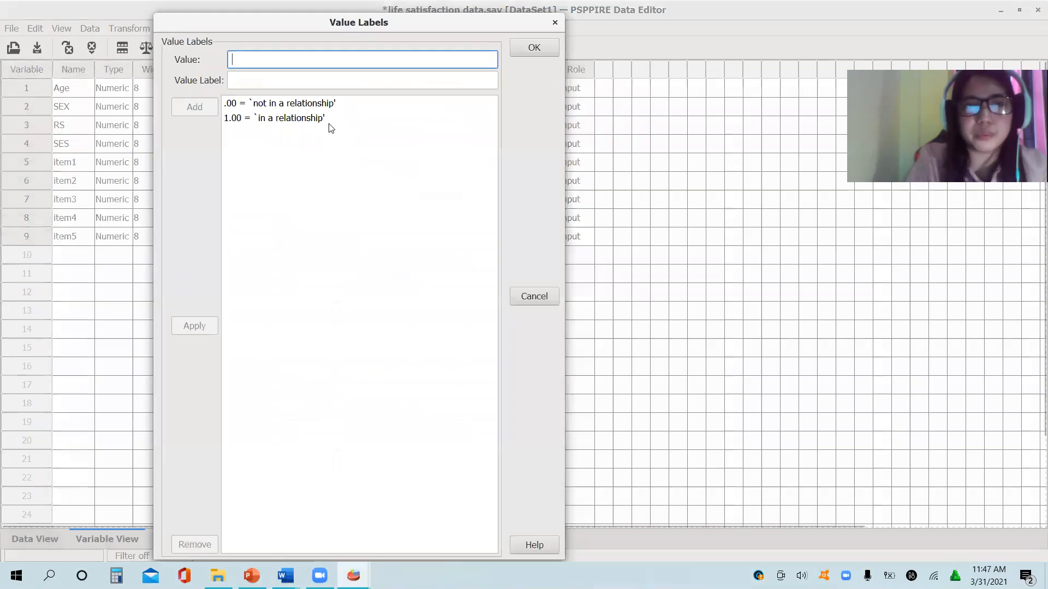
Try to change the value of the "not in a relationship" label to 1.
{"action": "left_click", "coordinate": [236, 101]}
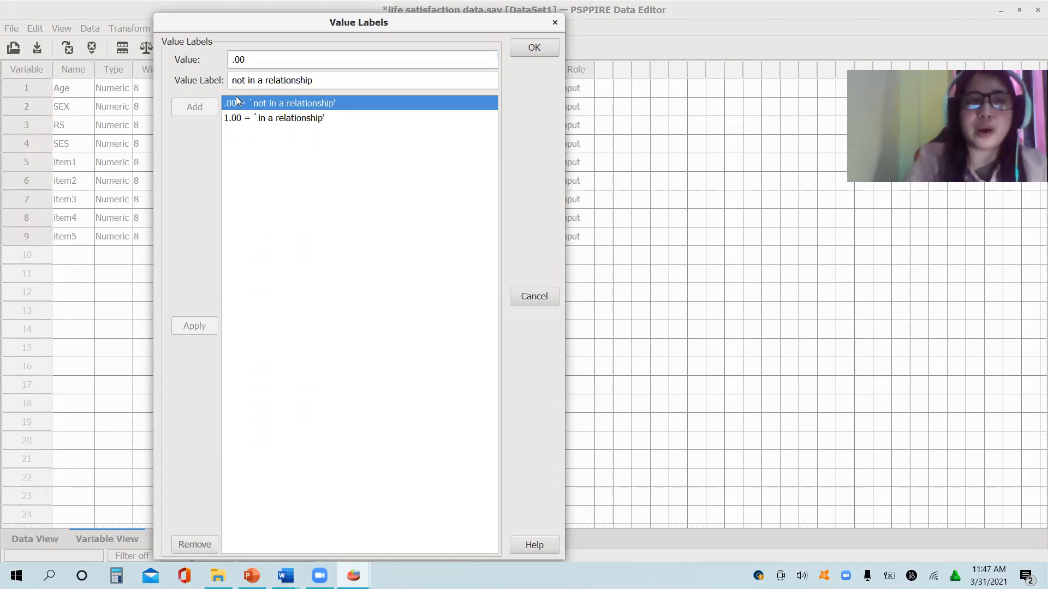
{"action": "left_click", "coordinate": [257, 62]}
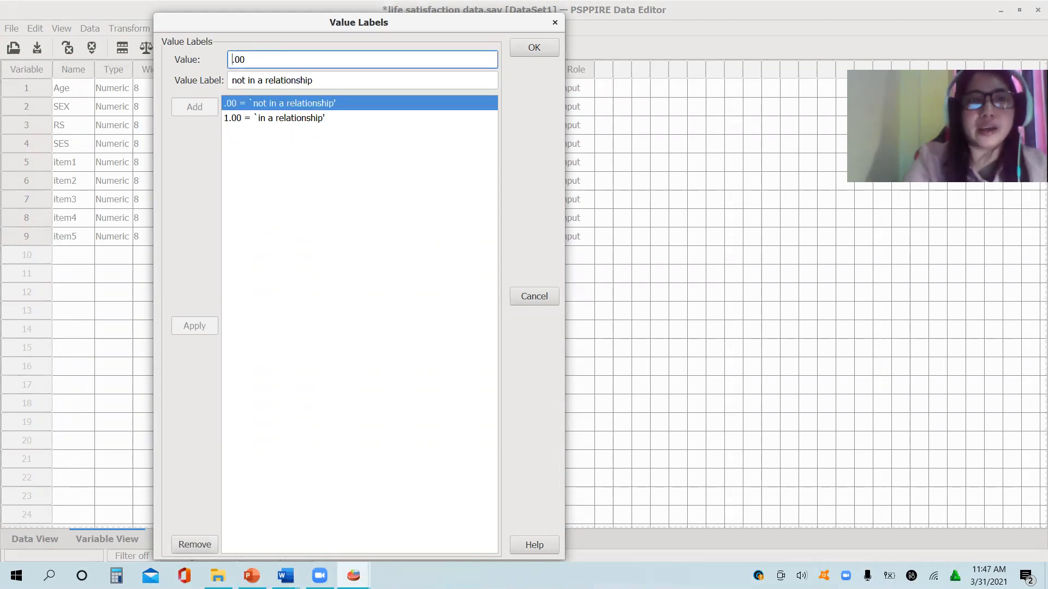
{"action": "left_click_drag", "start_coordinate": [232, 60], "coordinate": [246, 59]}
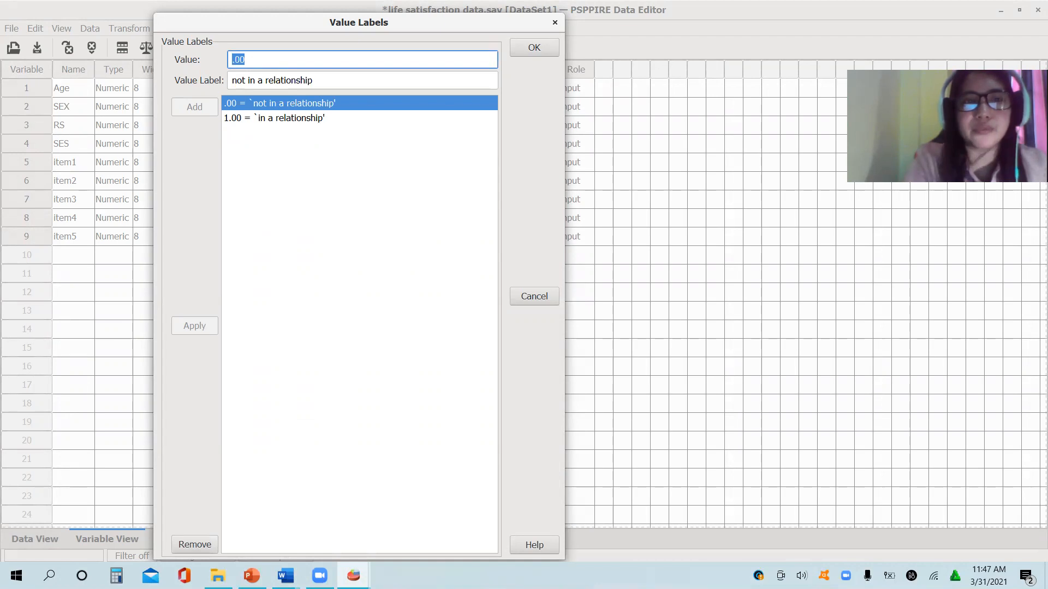
{"action": "key", "text": "BackSpace"}
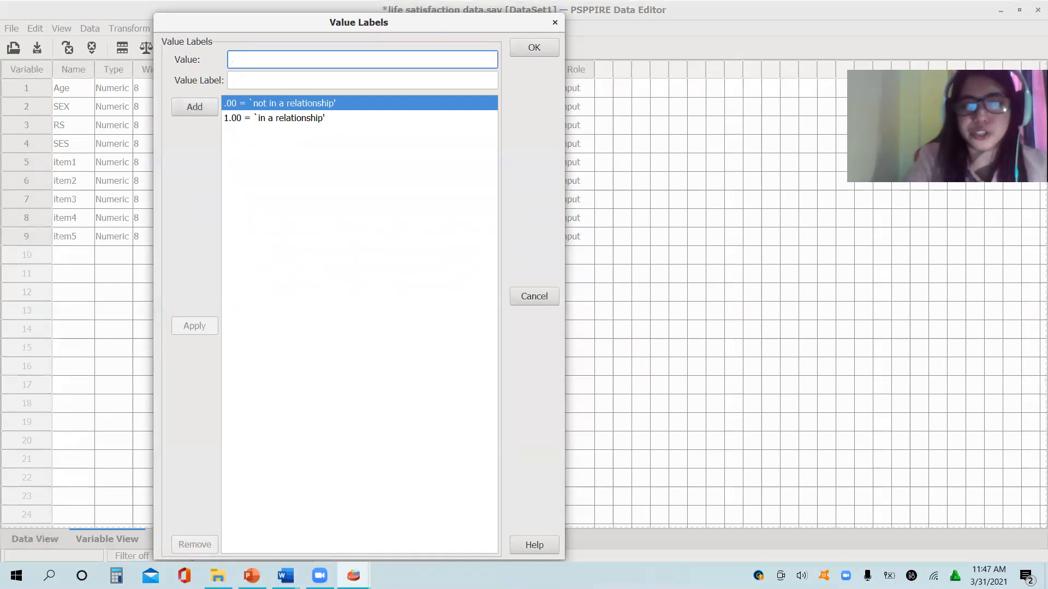
{"action": "type", "text": "1"}
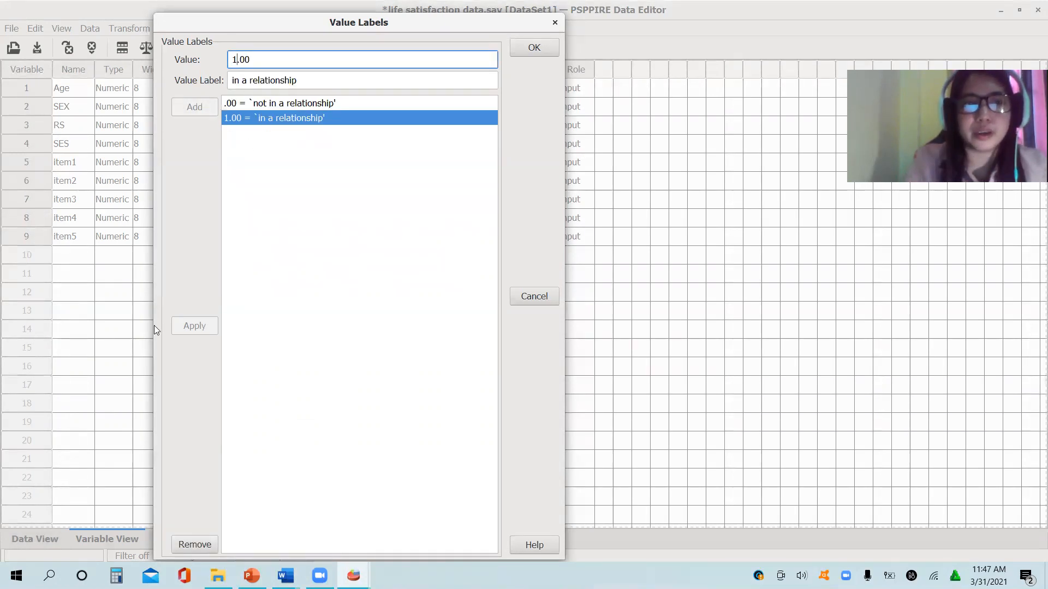
{"action": "left_click", "coordinate": [277, 155]}
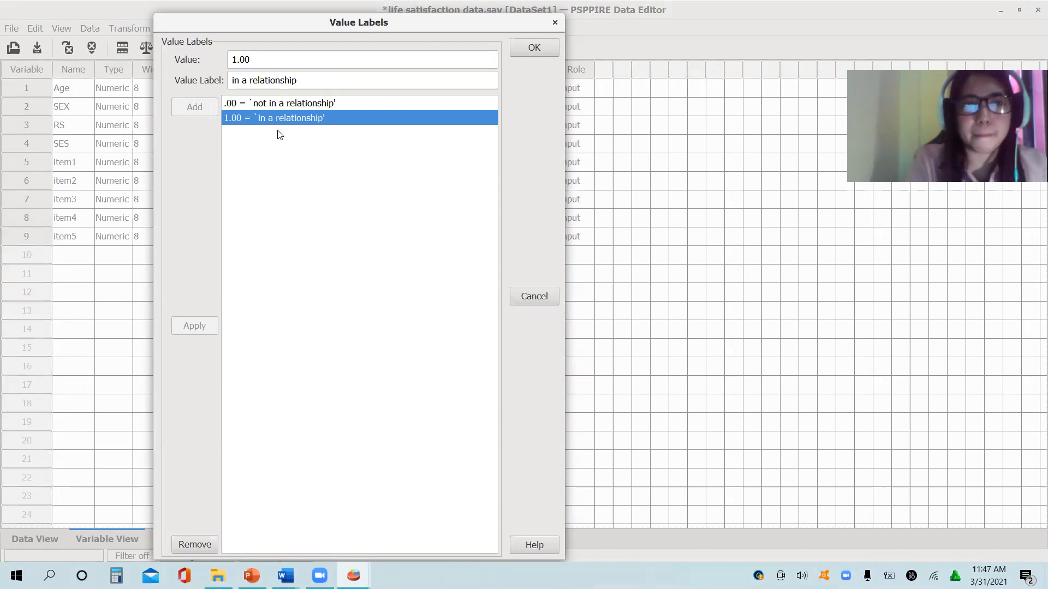
Try to change the value of the "in a relationship" label to 2, then remove the blank label this adds.
{"action": "left_click", "coordinate": [295, 102]}
{"action": "left_click", "coordinate": [259, 61]}
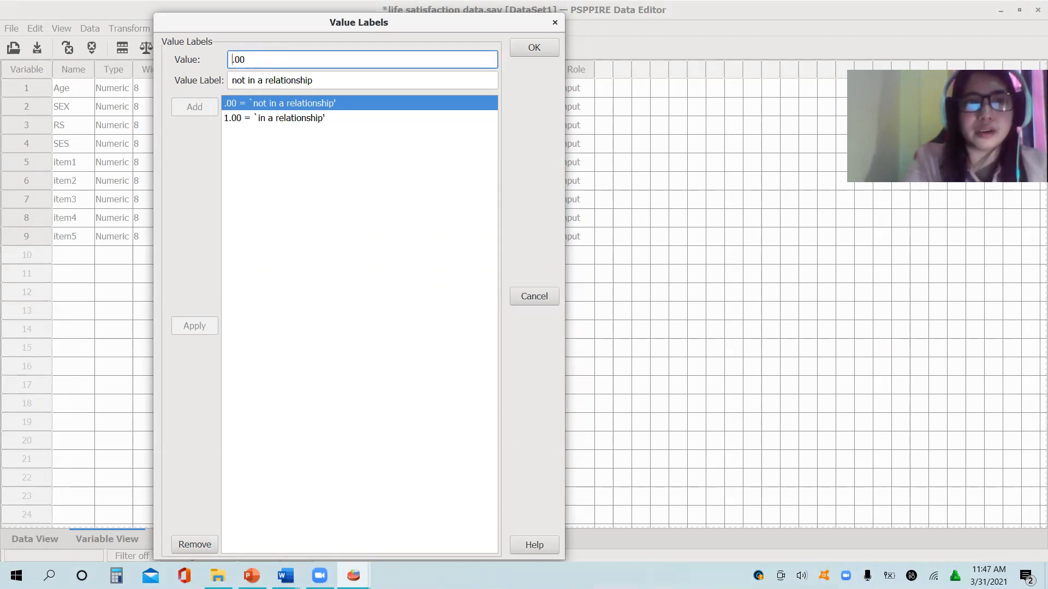
{"action": "left_click", "coordinate": [266, 119]}
{"action": "left_click", "coordinate": [258, 60]}
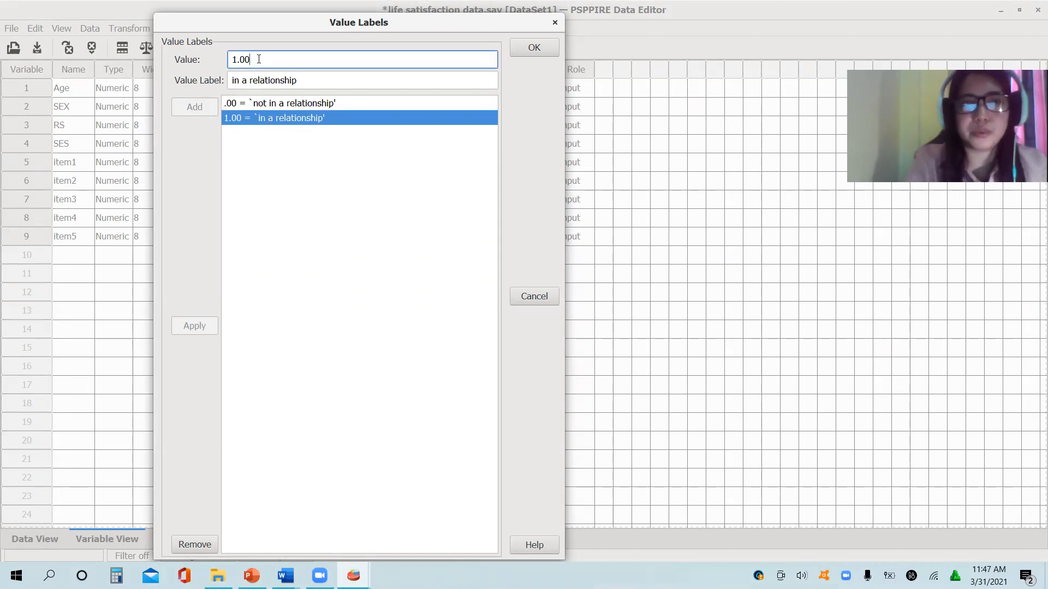
{"action": "type", "text": "2"}
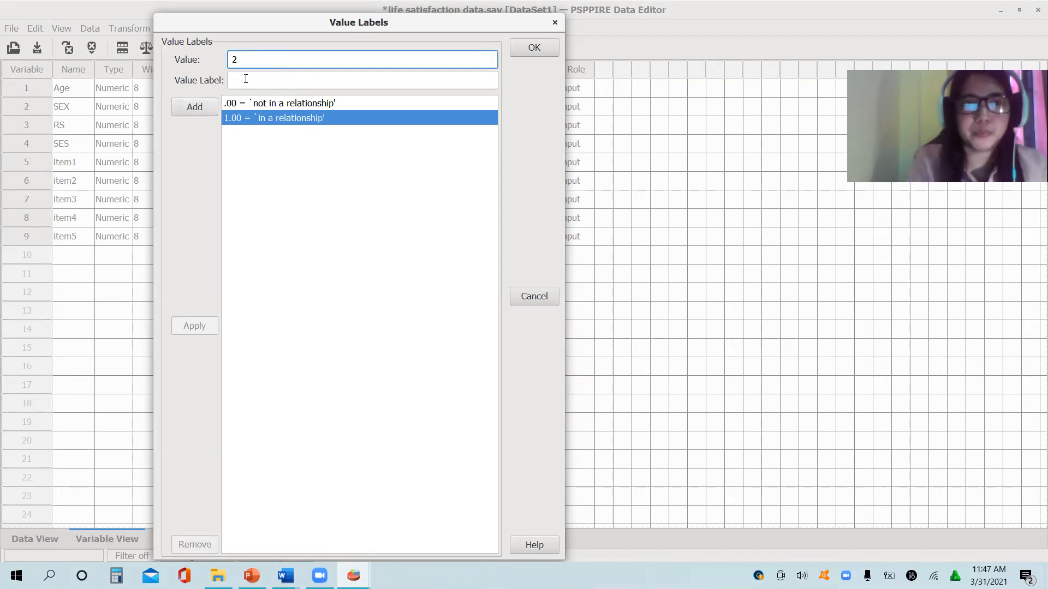
{"action": "left_click", "coordinate": [201, 101]}
{"action": "left_click", "coordinate": [238, 131]}
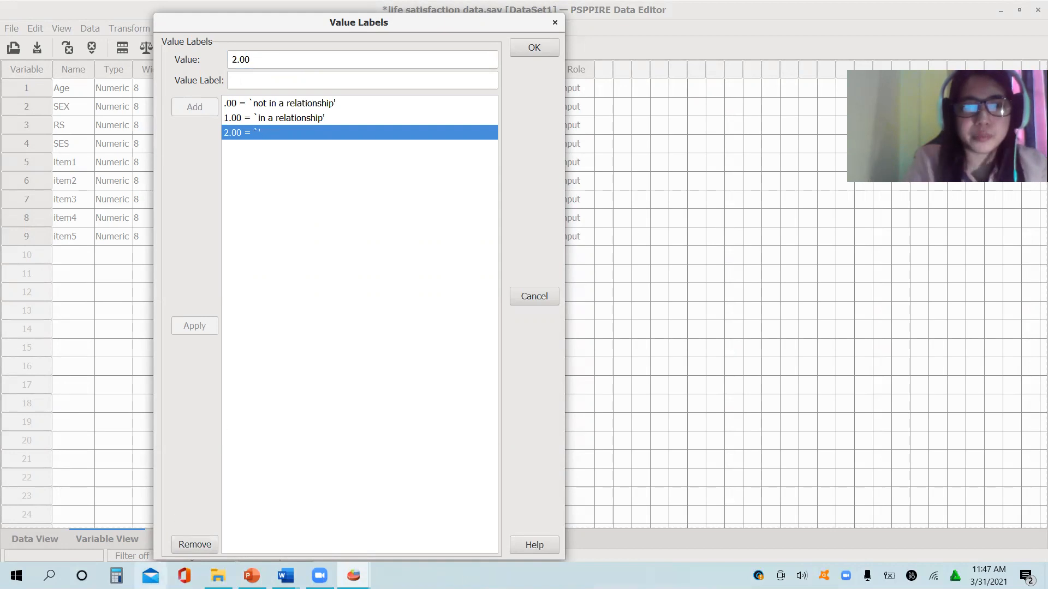
{"action": "left_click", "coordinate": [186, 545]}
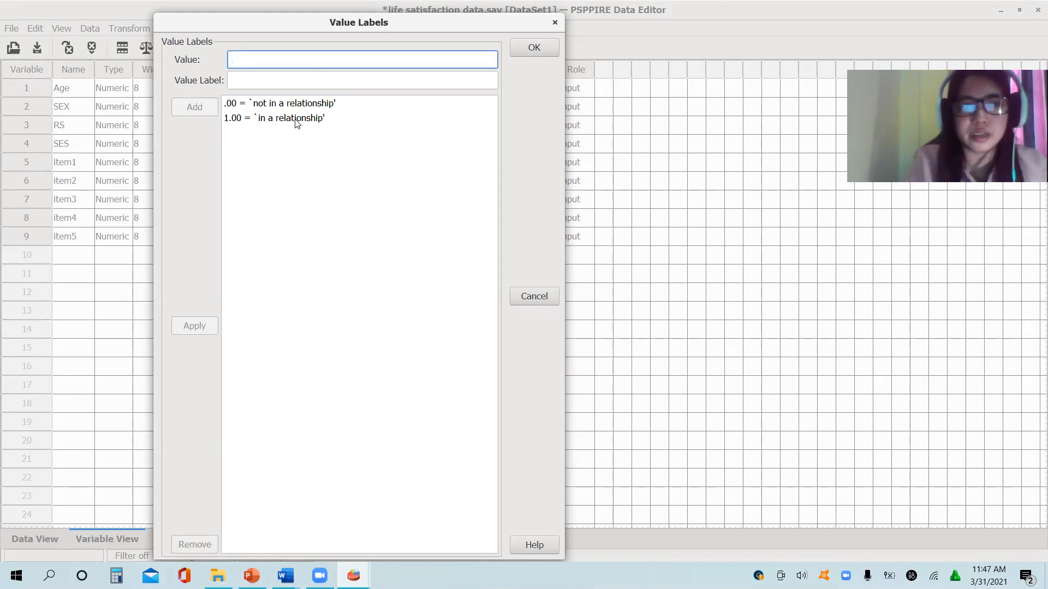
Remove the "in a relationship" and "not in a relationship" value labels from RS.
{"action": "left_click", "coordinate": [296, 119]}
{"action": "left_click", "coordinate": [195, 545]}
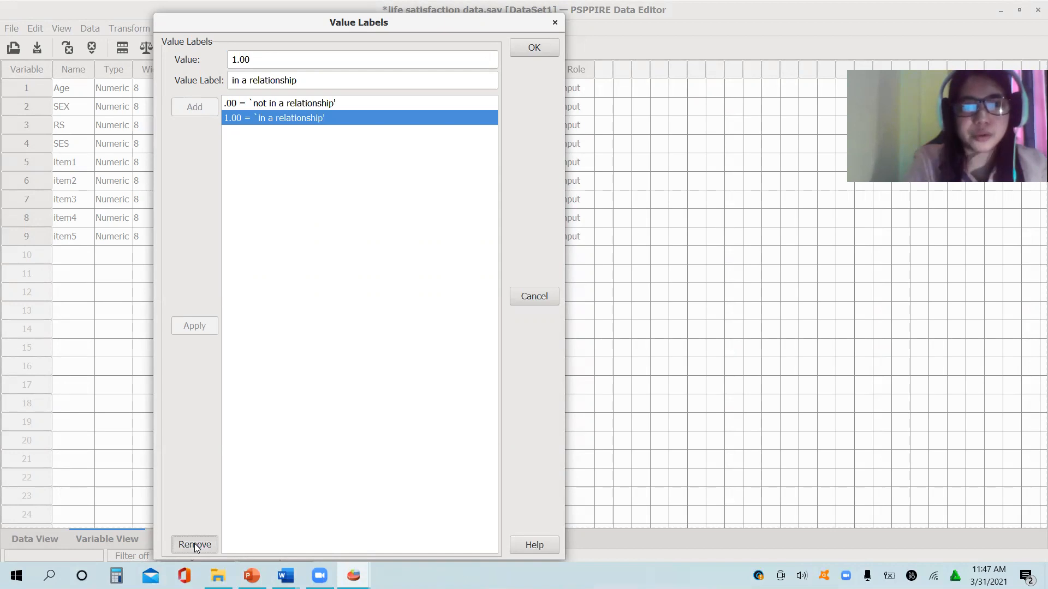
{"action": "left_click", "coordinate": [282, 108]}
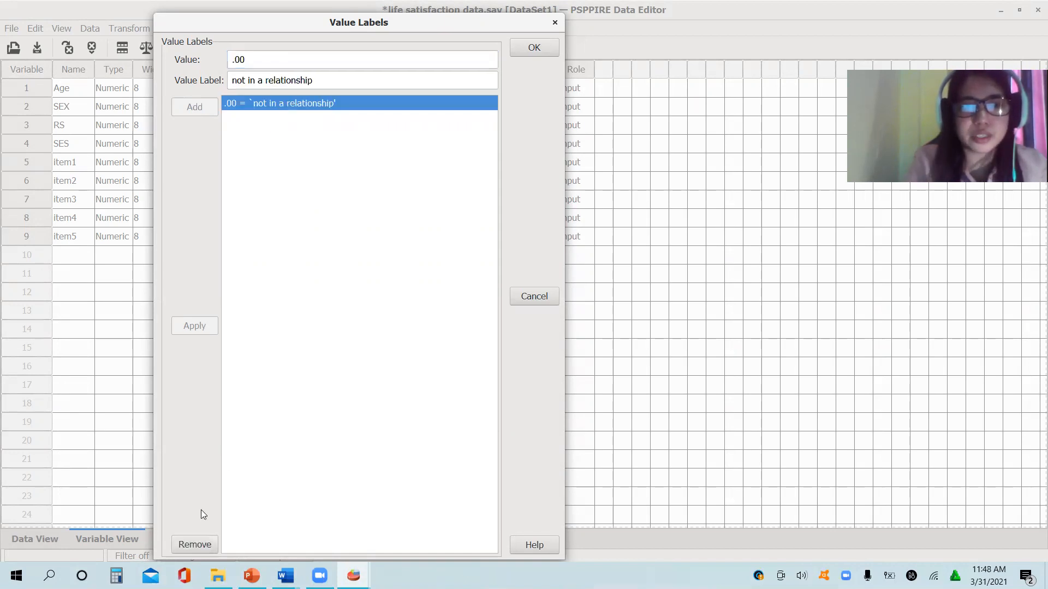
{"action": "left_click", "coordinate": [190, 546]}
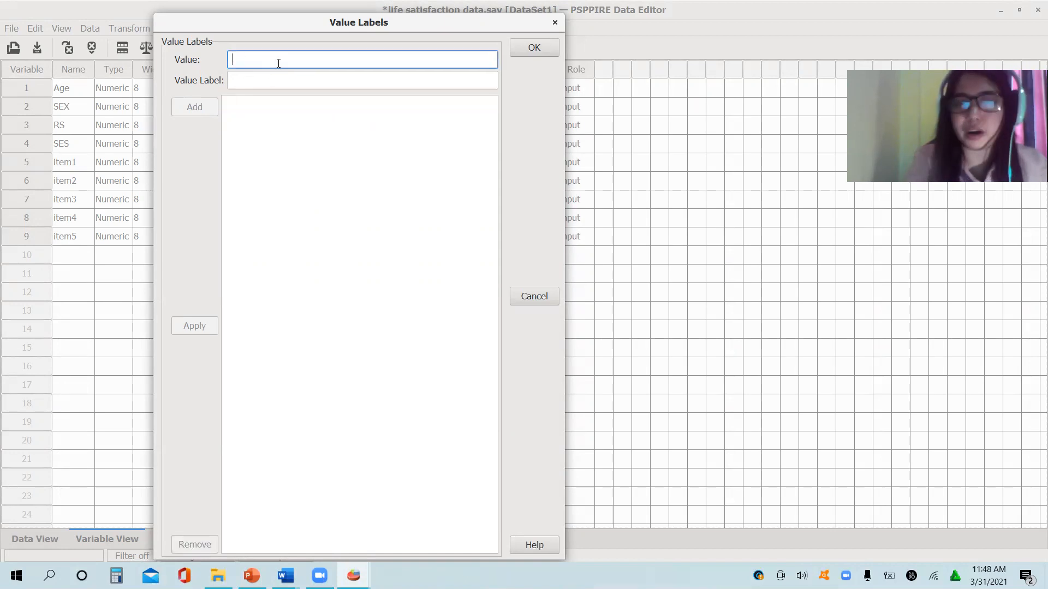
Add a value label to RS that assigns "not in a relationship" to value 1.
{"action": "type", "text": "1"}
{"action": "key", "text": "Tab"}
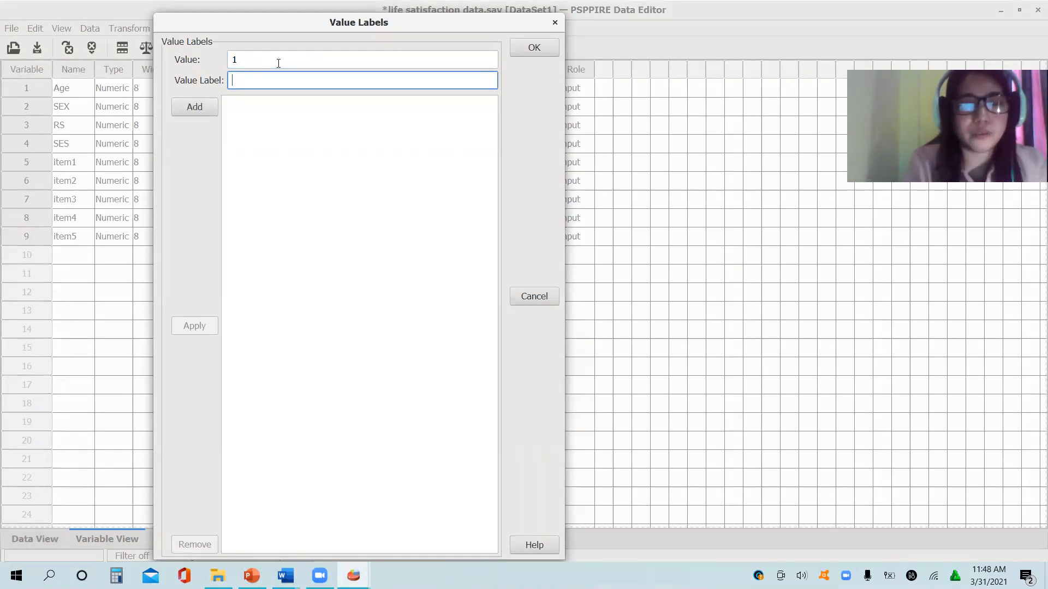
{"action": "type", "text": "s"}
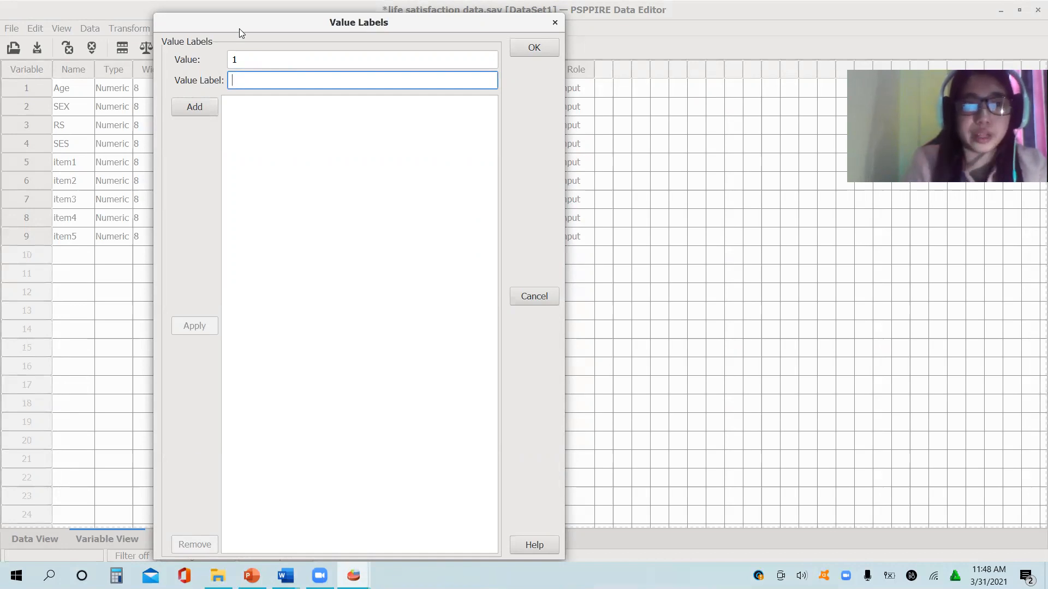
{"action": "type", "text": "n"}
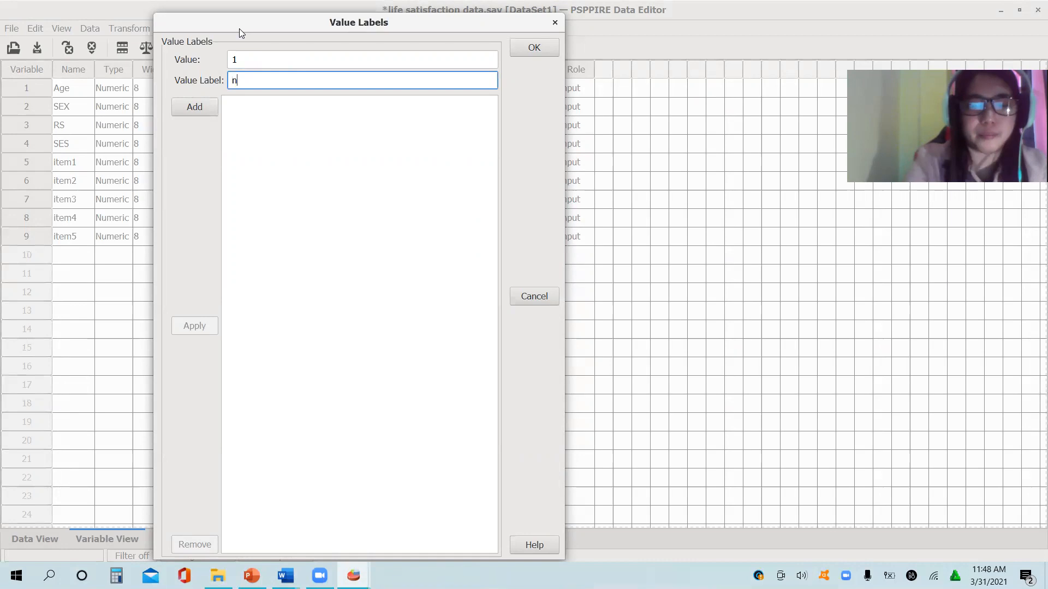
{"action": "type", "text": "ot in a re"}
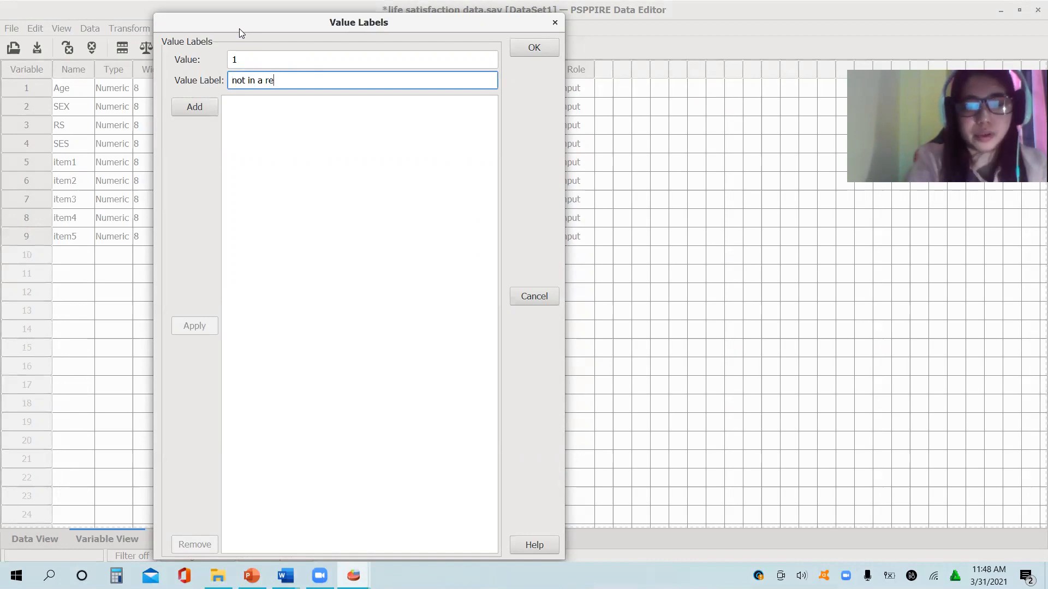
{"action": "type", "text": "lationship"}
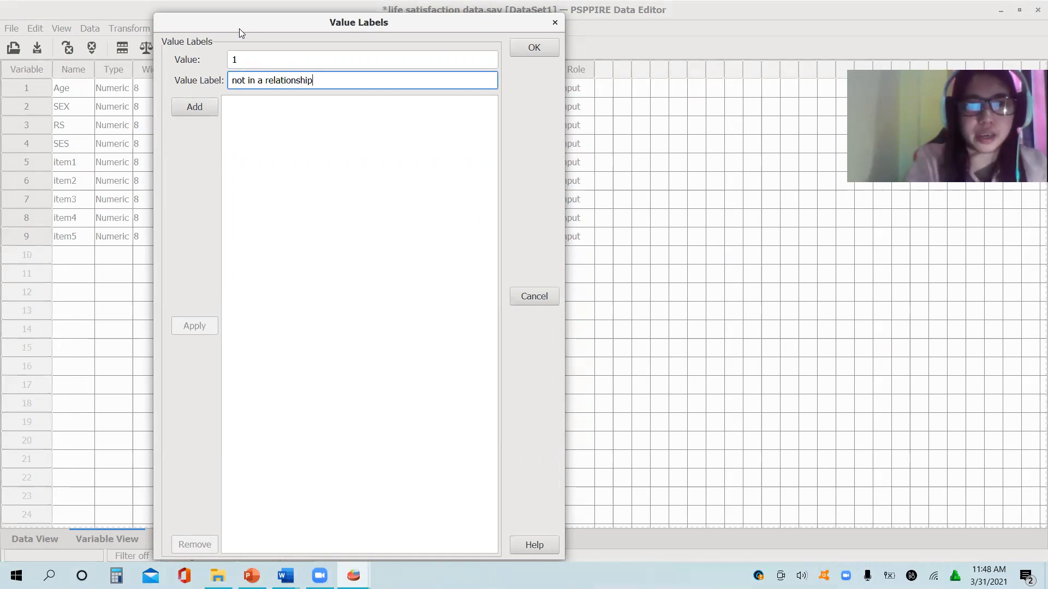
{"action": "key", "text": "Return"}
Add the label "in a relationship" for value 2 of RS and apply the value labels.
{"action": "type", "text": "2"}
{"action": "key", "text": "Tab"}
{"action": "type", "text": "in a rela"}
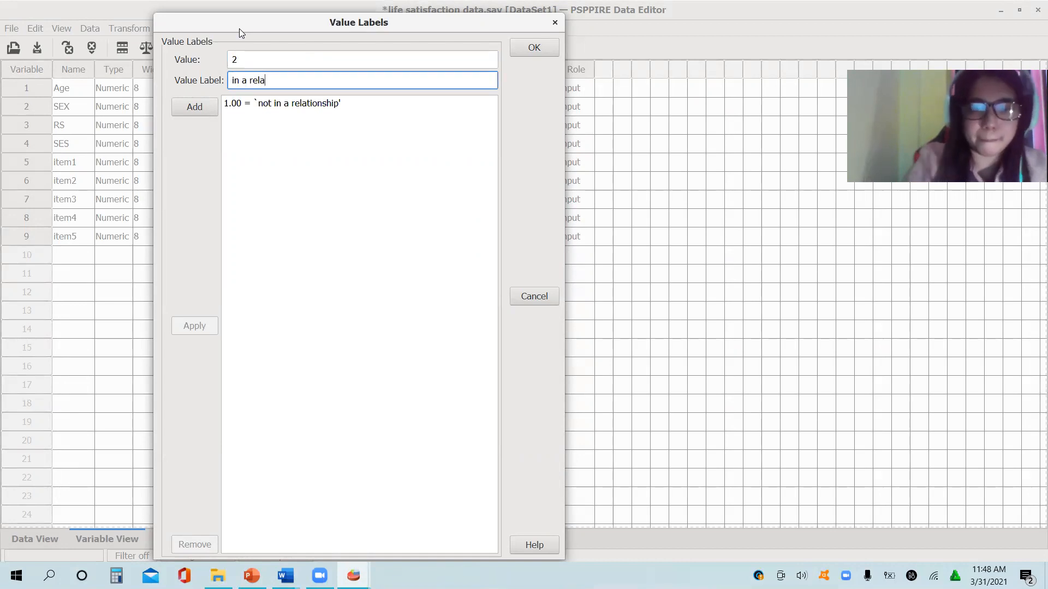
{"action": "type", "text": "tionship"}
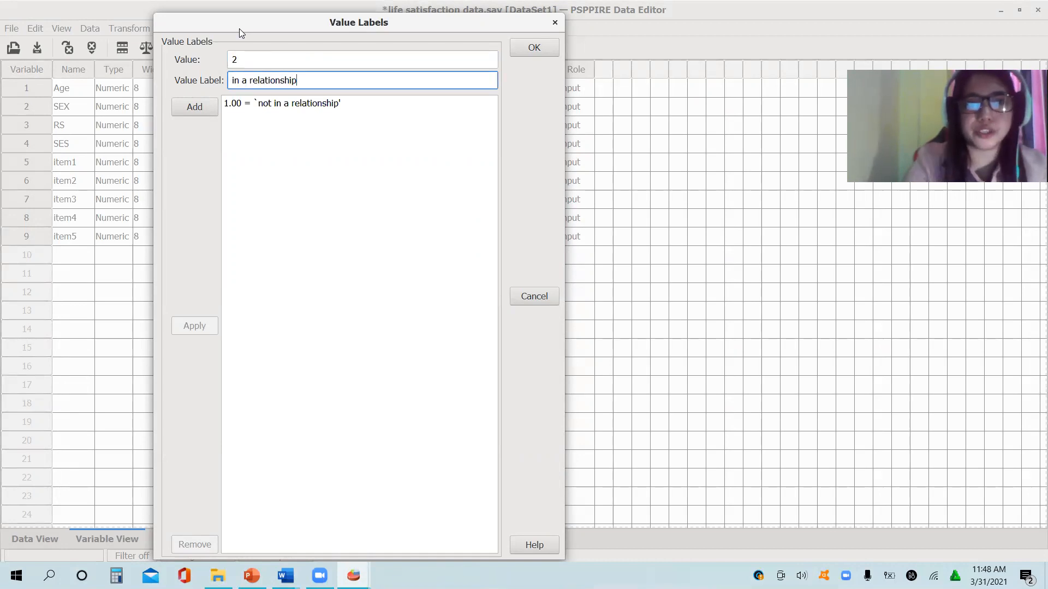
{"action": "key", "text": "Return"}
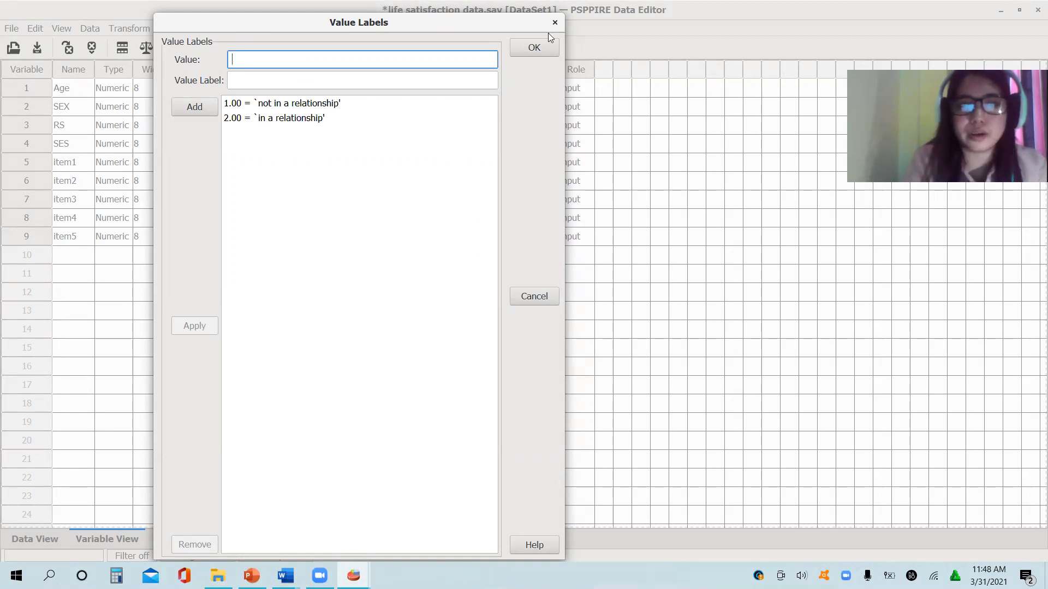
{"action": "left_click", "coordinate": [536, 50]}
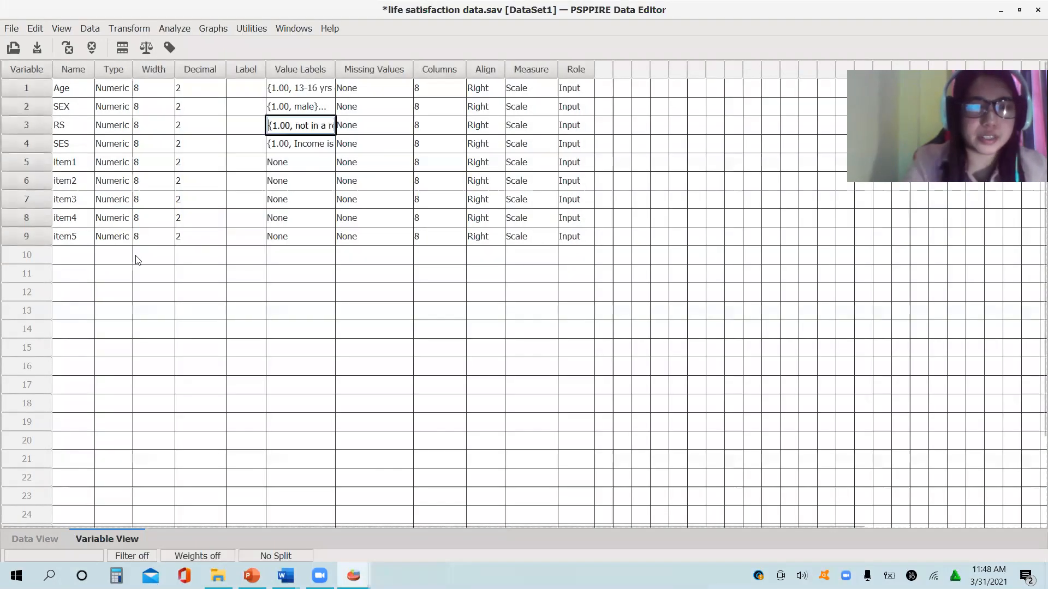
Return to the case data and rerun the Frequencies analysis for Age, SEX, RS and SES.
{"action": "left_click", "coordinate": [36, 539]}
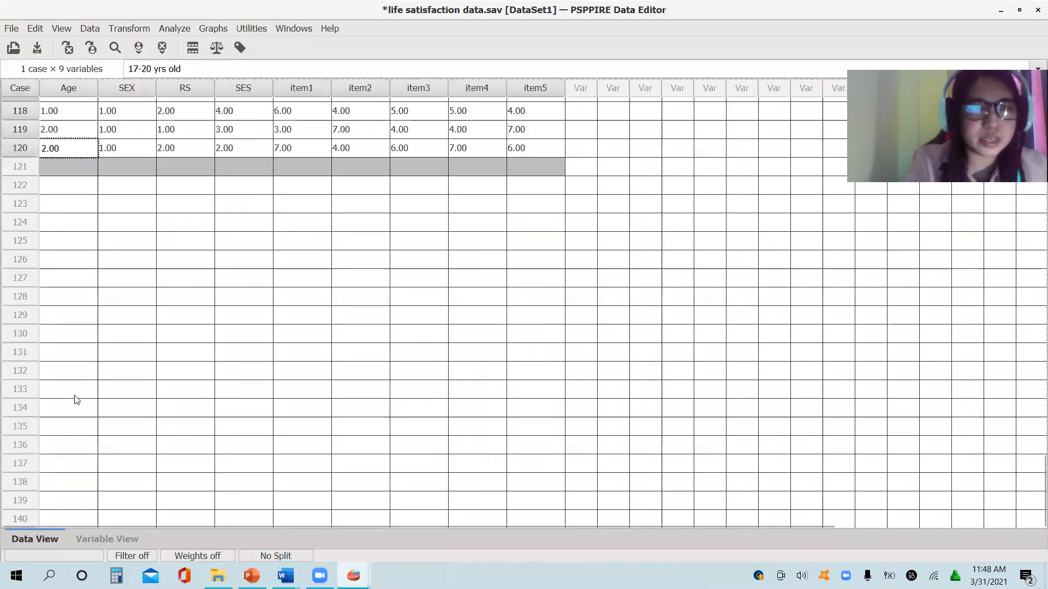
{"action": "left_click", "coordinate": [179, 30]}
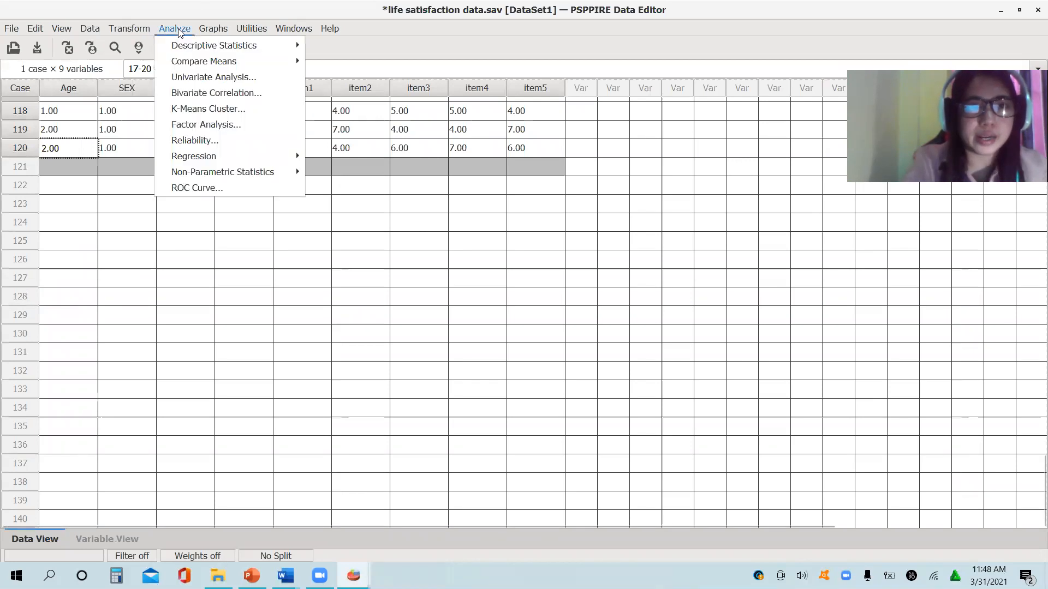
{"action": "mouse_move", "coordinate": [218, 22]}
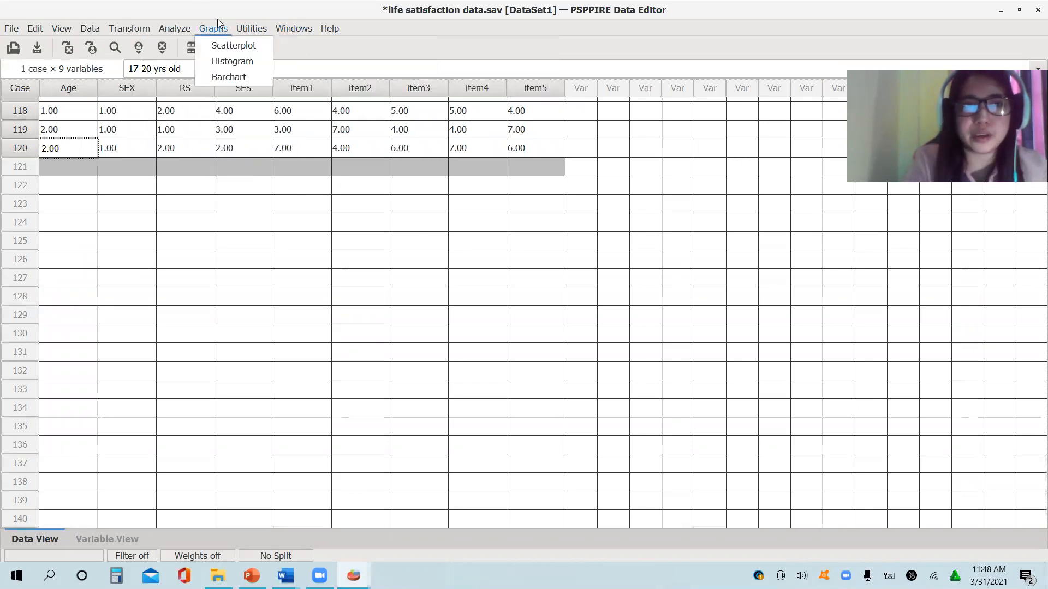
{"action": "mouse_move", "coordinate": [175, 28]}
{"action": "mouse_move", "coordinate": [213, 44]}
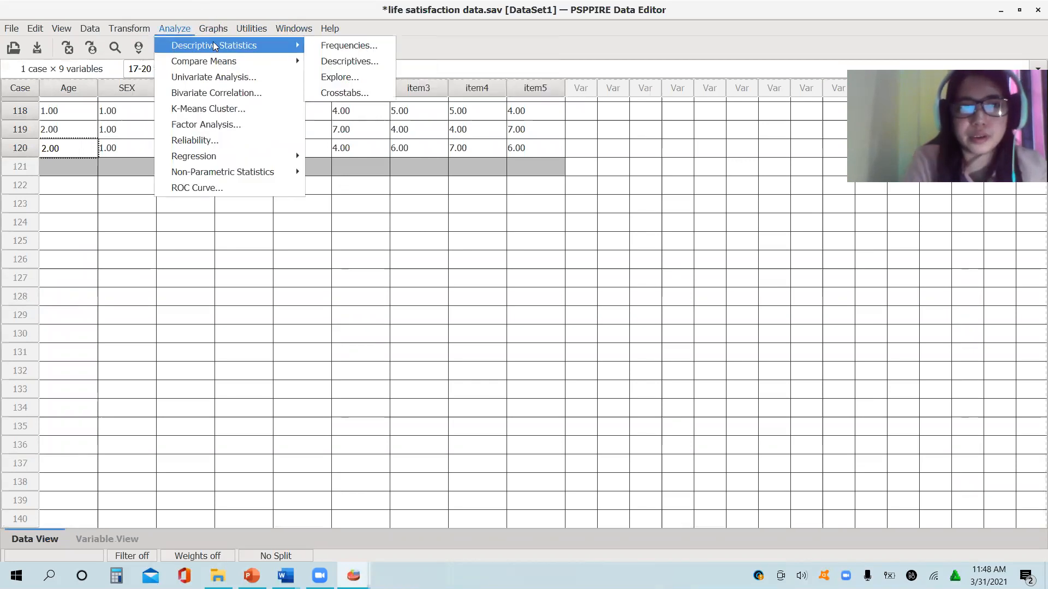
{"action": "left_click", "coordinate": [327, 46]}
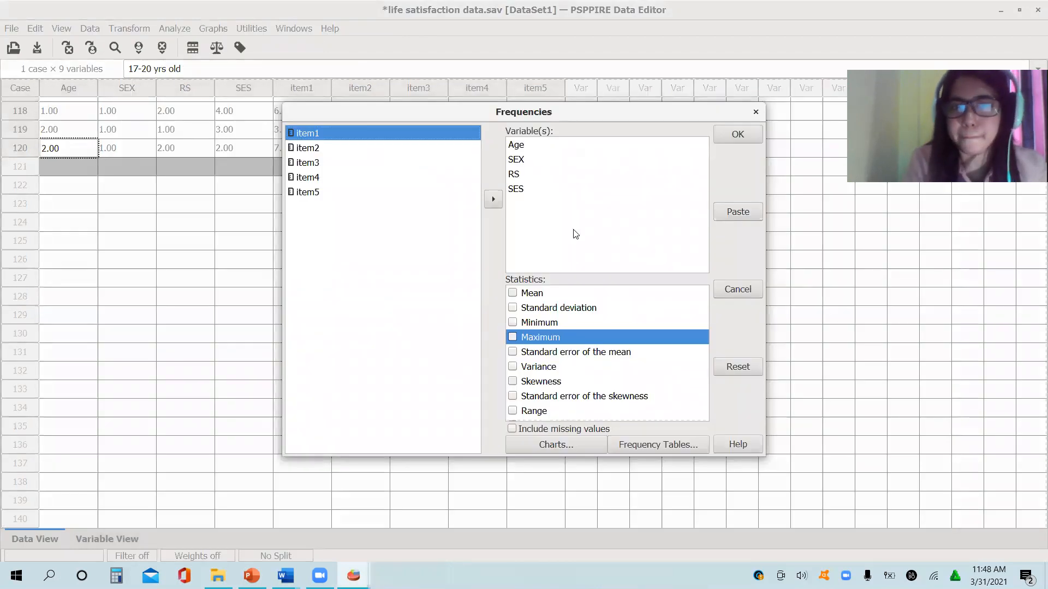
{"action": "left_click", "coordinate": [738, 135]}
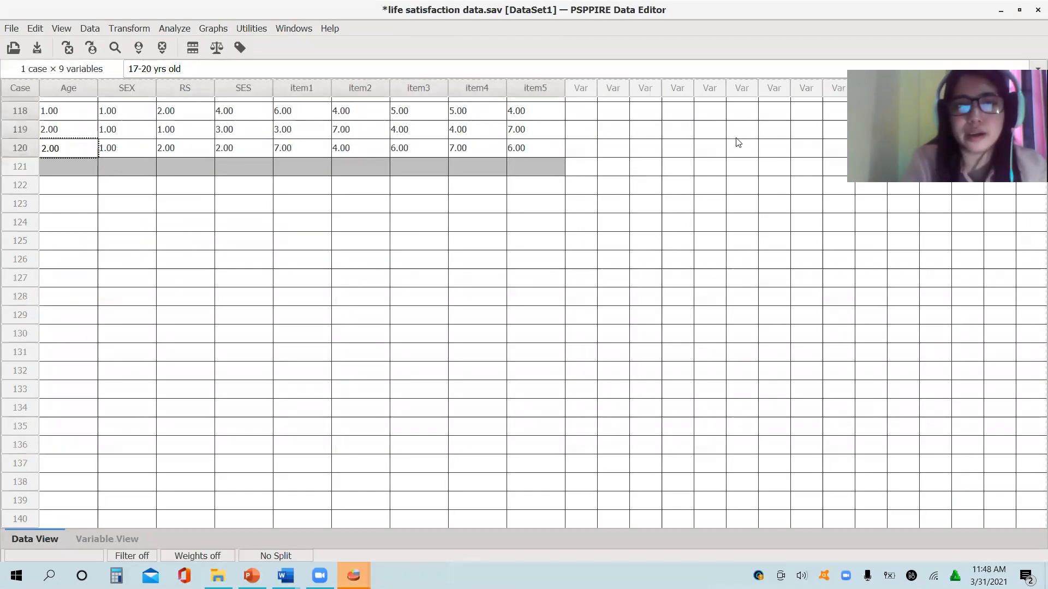
Examine the earlier and rerun frequency tables for Age, SEX, RS and SES in the output window.
{"action": "left_click", "coordinate": [353, 576]}
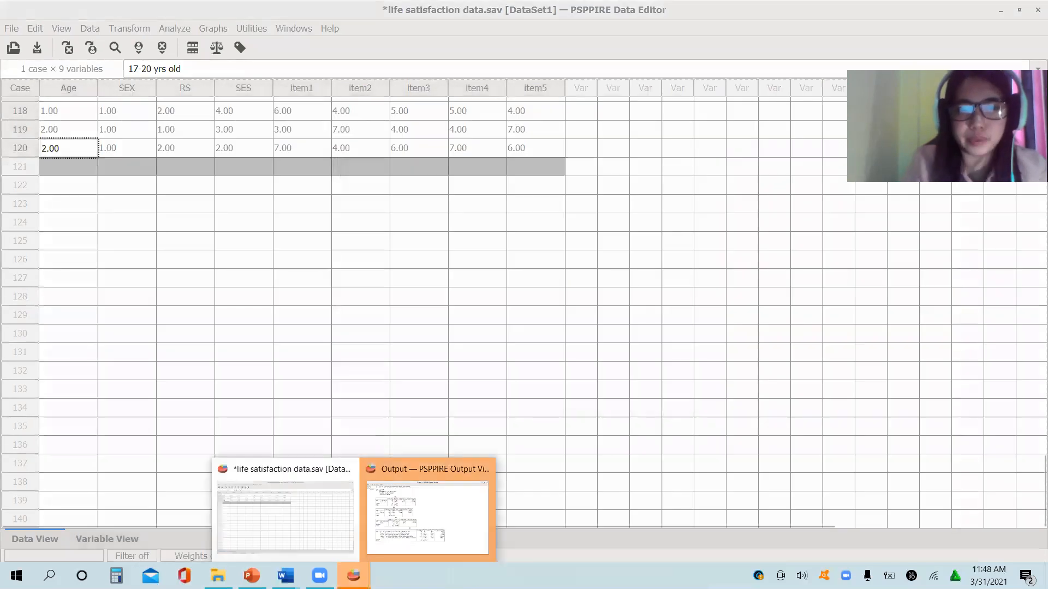
{"action": "left_click", "coordinate": [434, 526]}
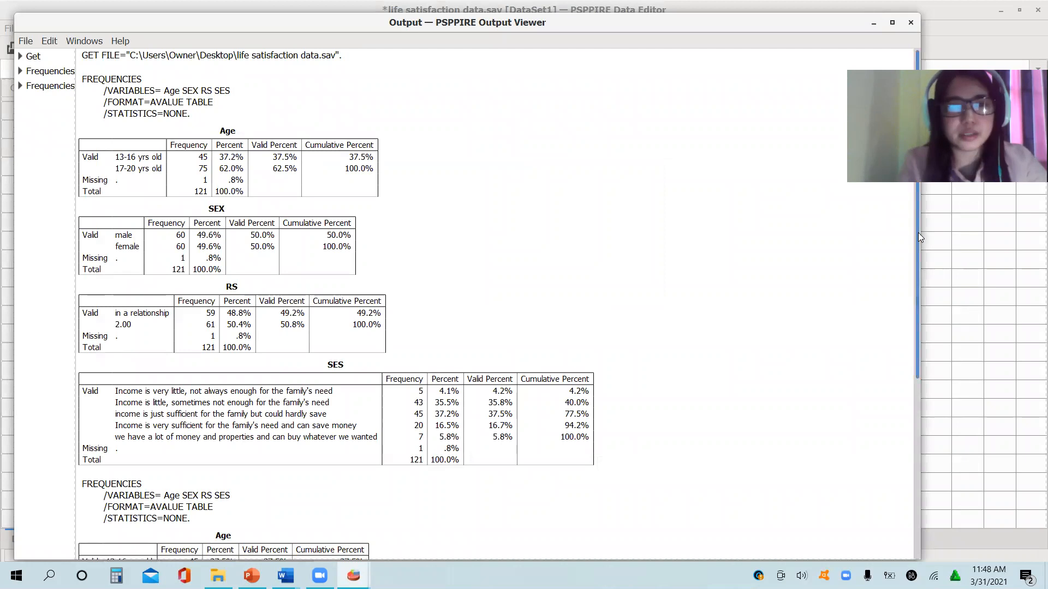
{"action": "left_click_drag", "start_coordinate": [917, 235], "coordinate": [918, 274]}
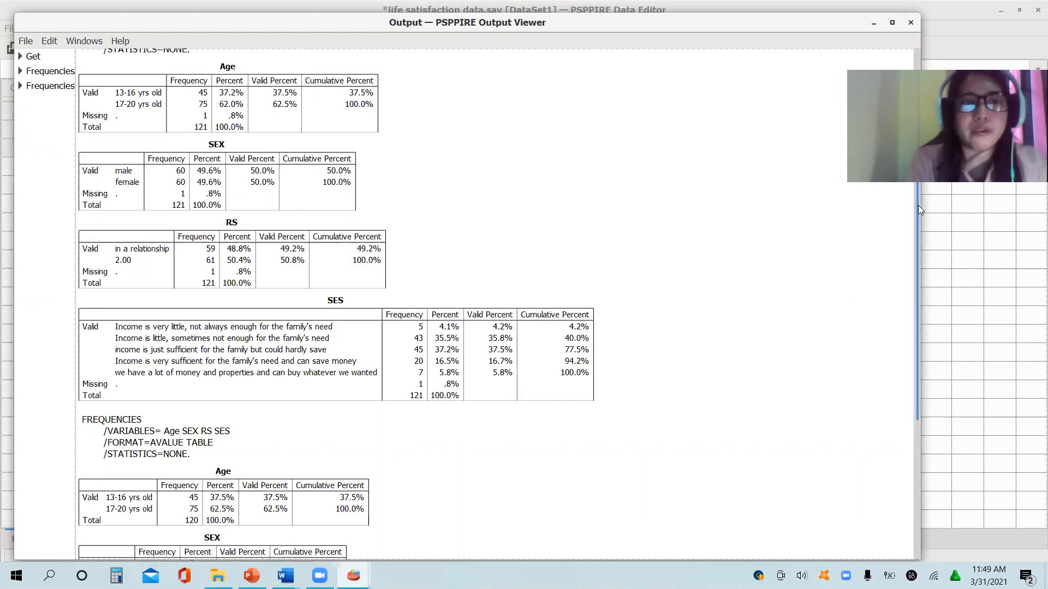
{"action": "left_click_drag", "start_coordinate": [918, 205], "coordinate": [937, 588]}
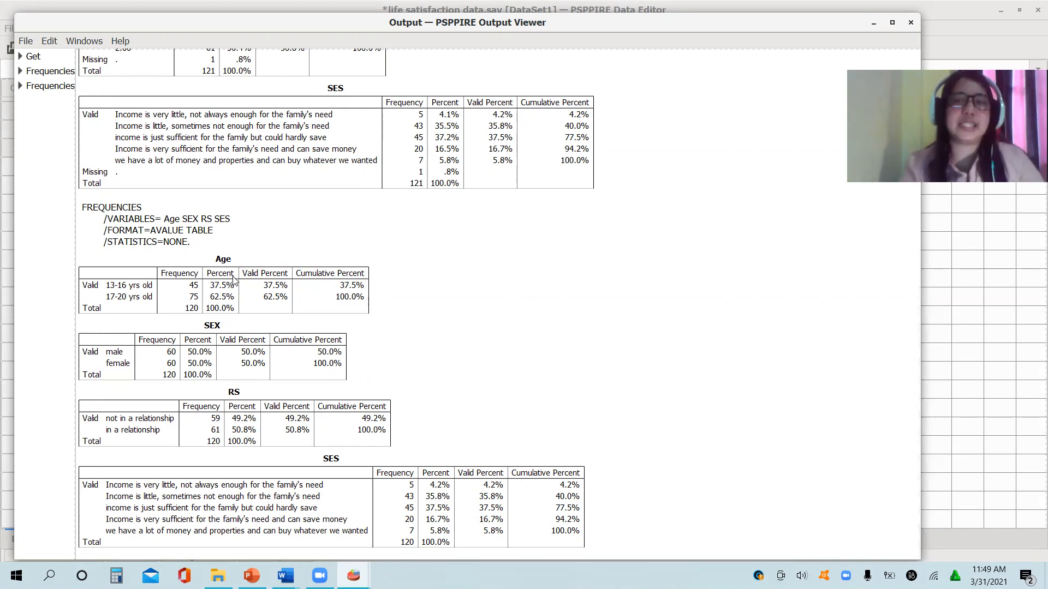
{"action": "left_click", "coordinate": [25, 41]}
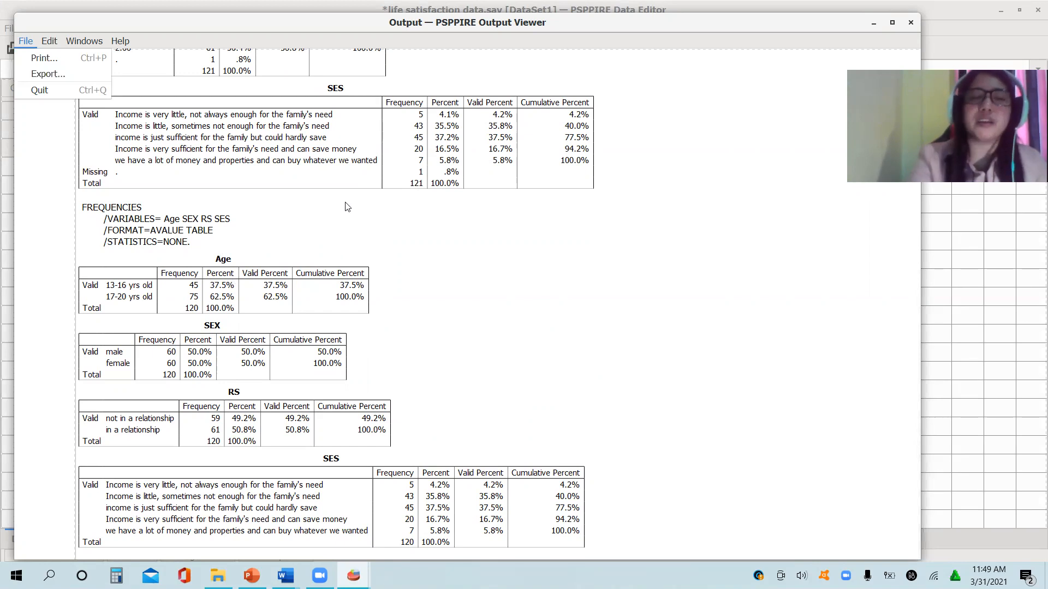
{"action": "left_click", "coordinate": [373, 273]}
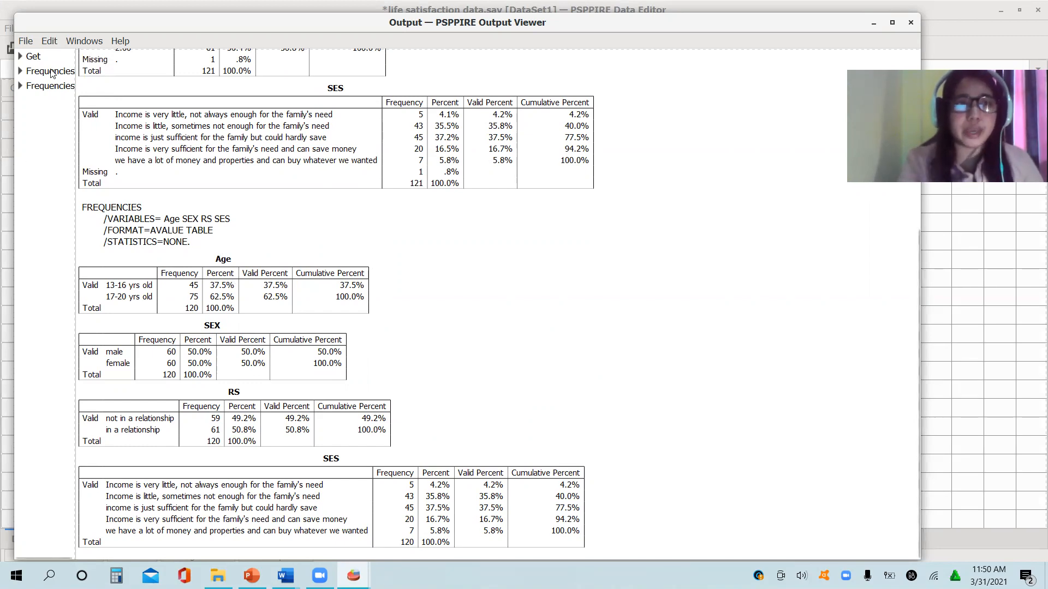
{"action": "left_click", "coordinate": [40, 57]}
{"action": "left_click", "coordinate": [40, 71]}
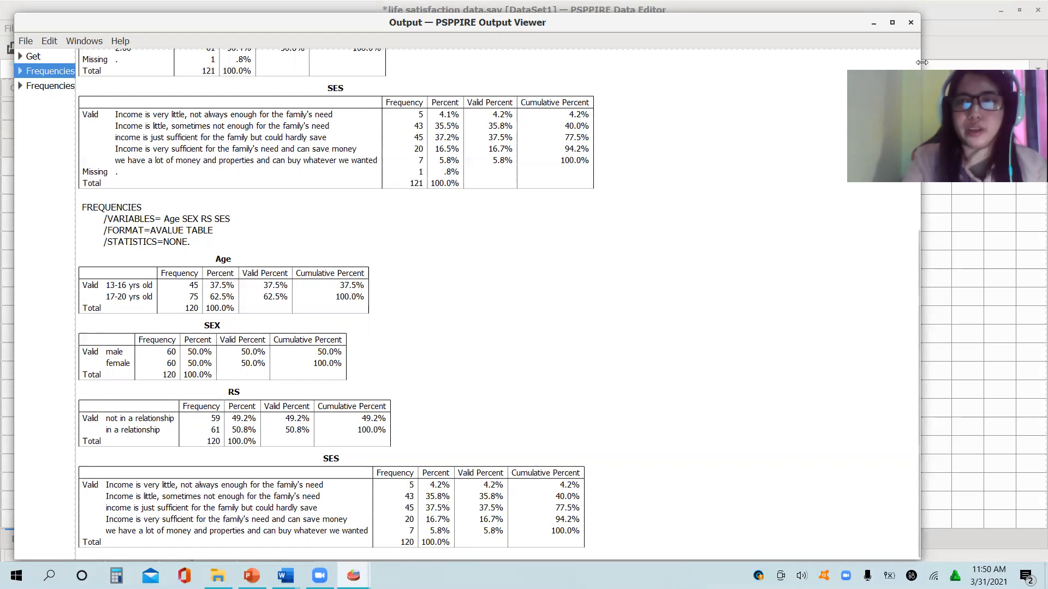
Close the accumulated output and run Frequencies for Age, SEX, RS and SES into a fresh output window.
{"action": "left_click", "coordinate": [911, 24]}
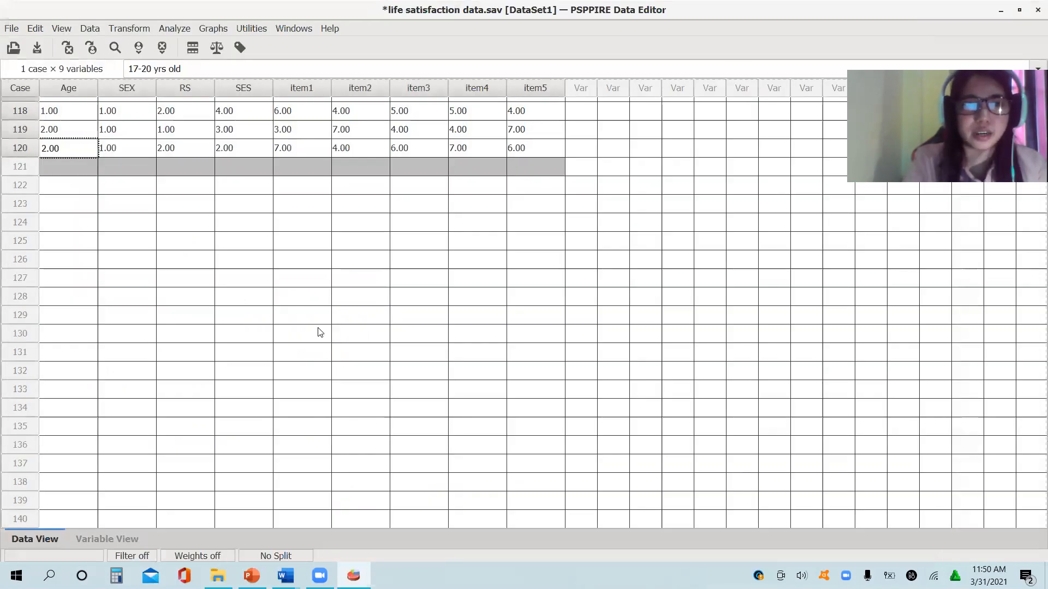
{"action": "left_click", "coordinate": [177, 28]}
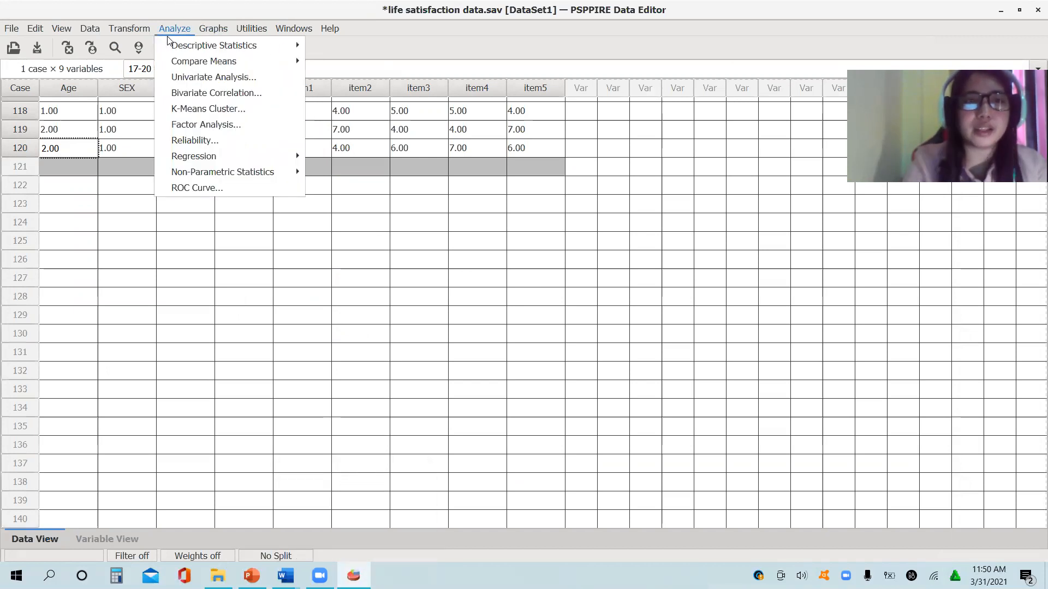
{"action": "mouse_move", "coordinate": [191, 48]}
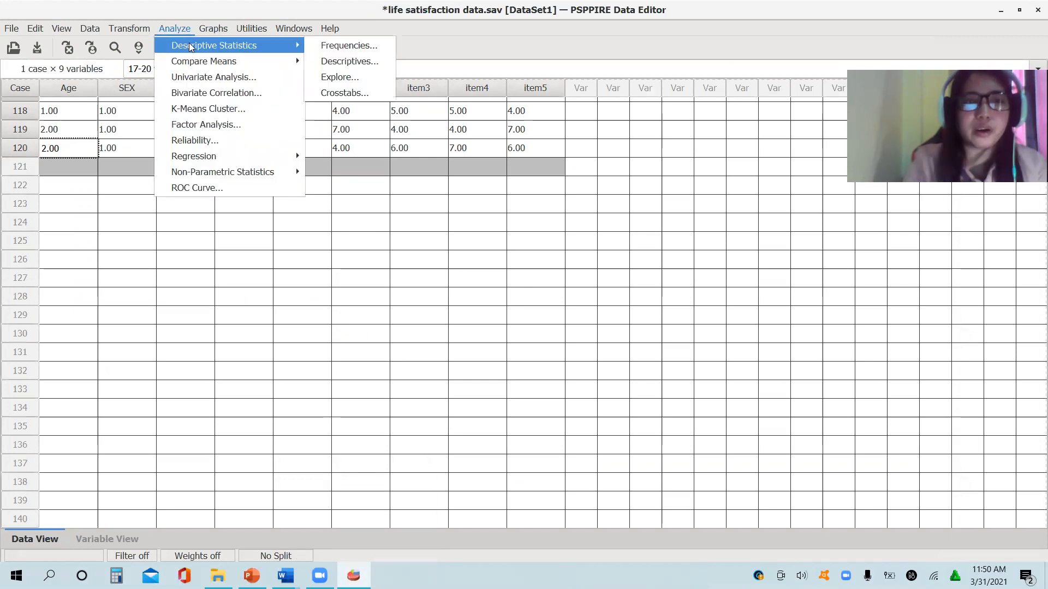
{"action": "left_click", "coordinate": [339, 45]}
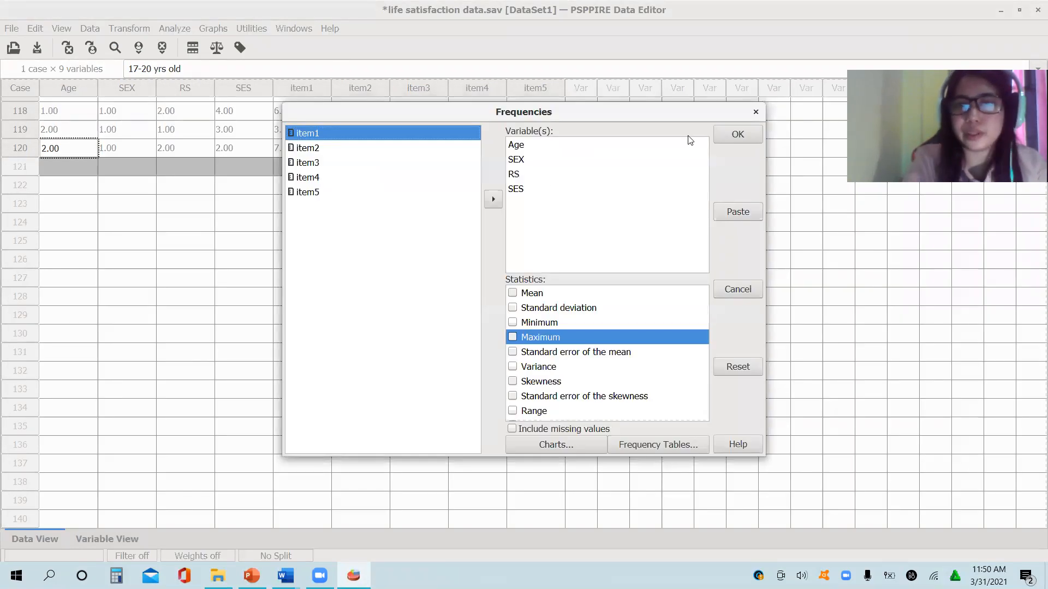
{"action": "left_click", "coordinate": [737, 135]}
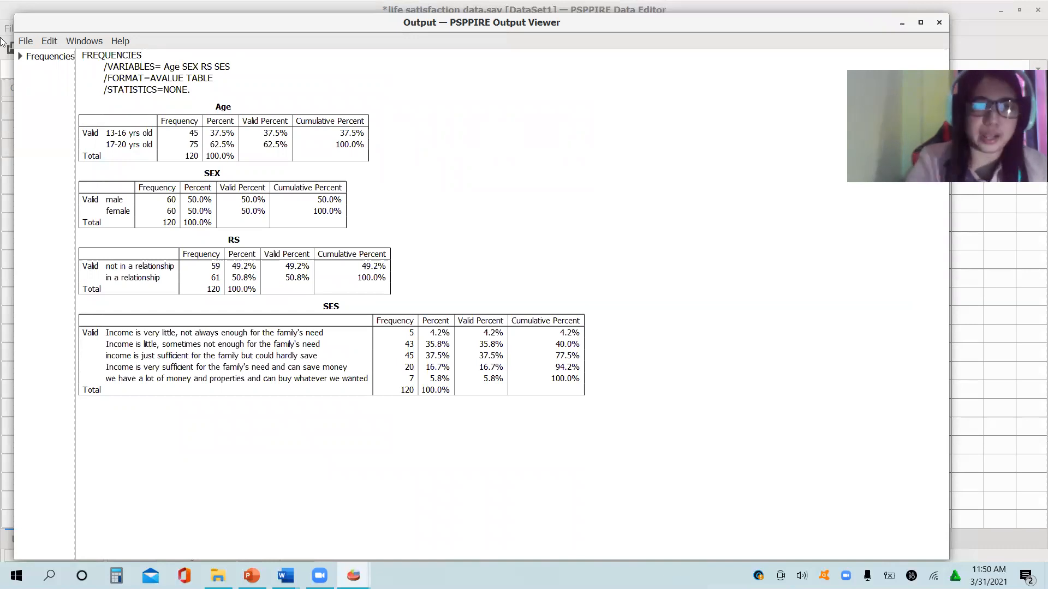
Try to export the frequency output to the Desktop as "problem 1" and check the desktop for the file.
{"action": "left_click", "coordinate": [27, 43]}
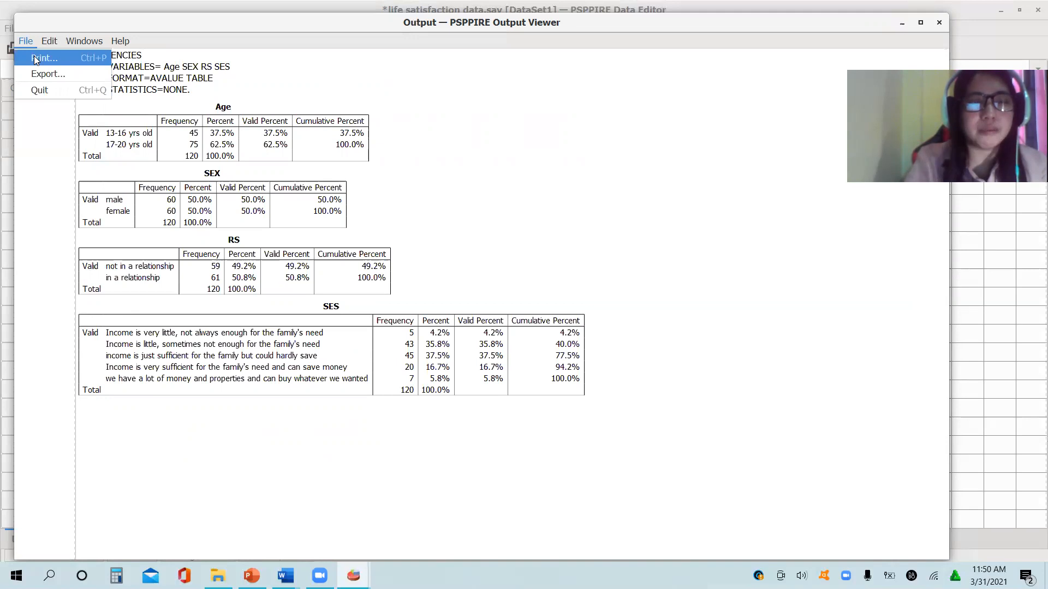
{"action": "left_click", "coordinate": [45, 74]}
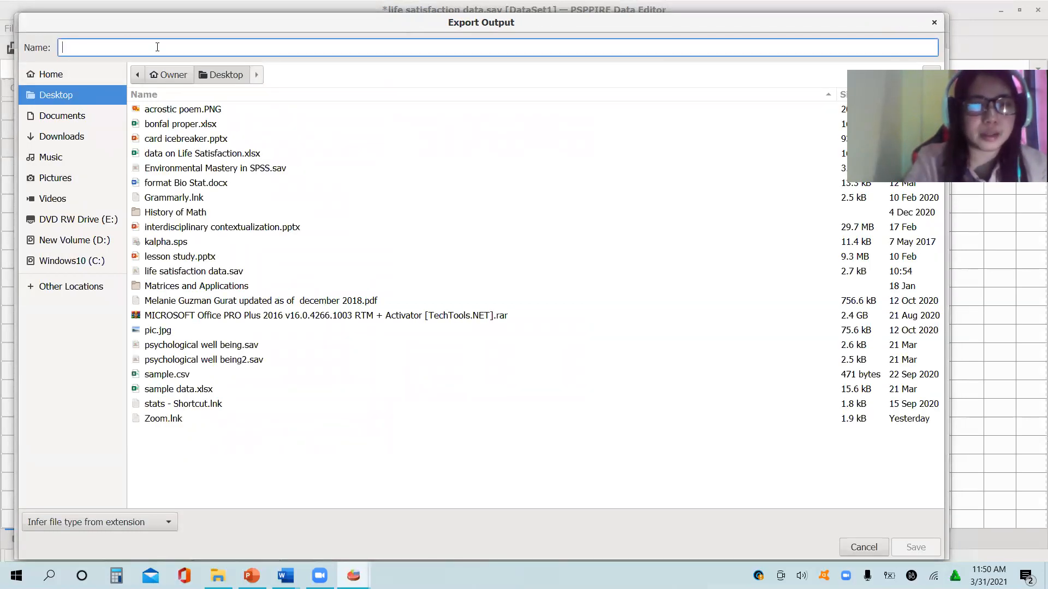
{"action": "type", "text": "problem 1"}
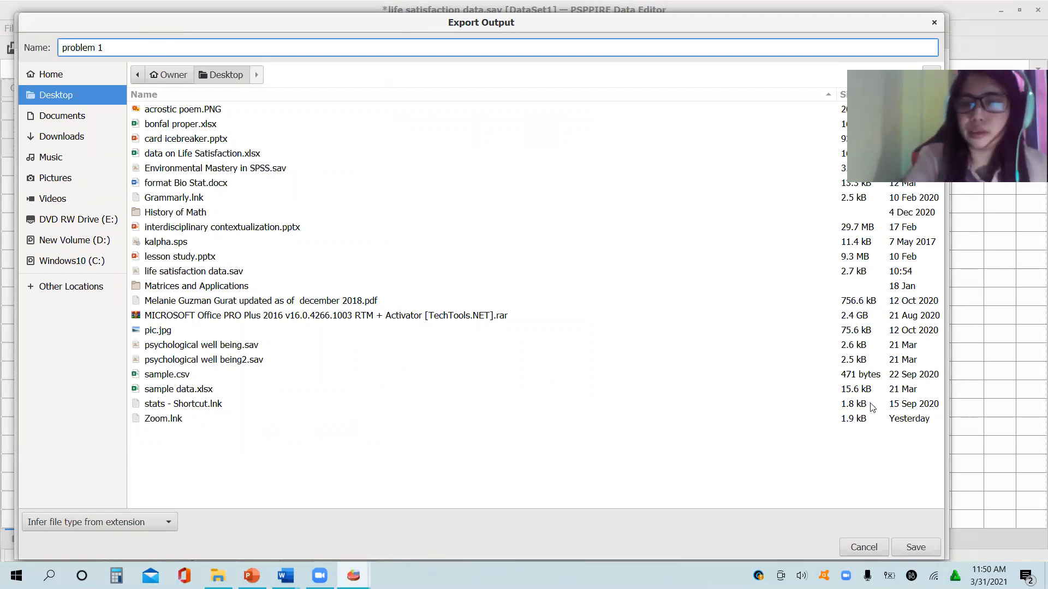
{"action": "left_click", "coordinate": [916, 547]}
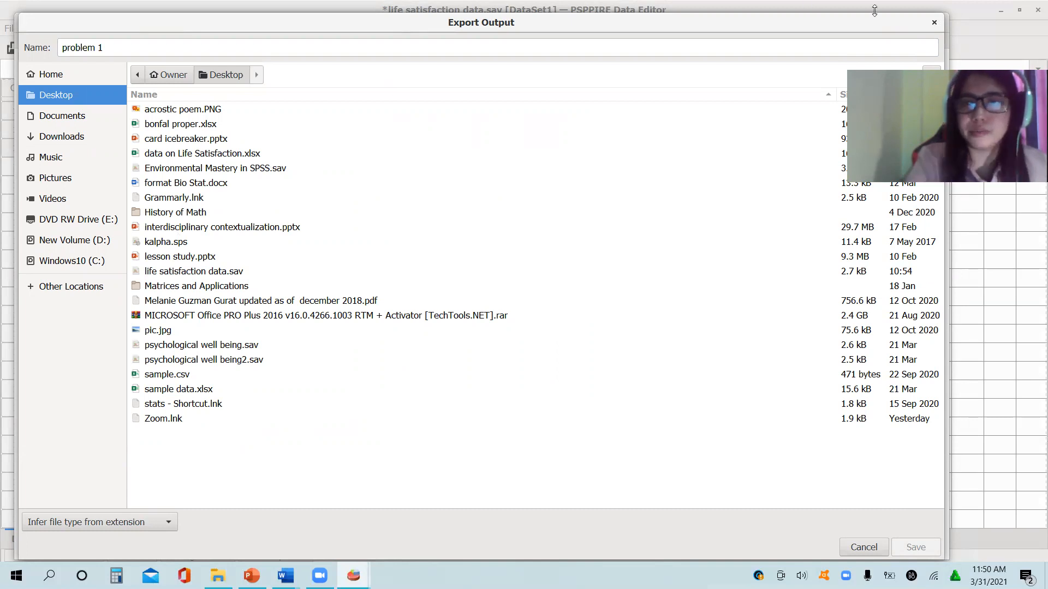
{"action": "left_click", "coordinate": [934, 23]}
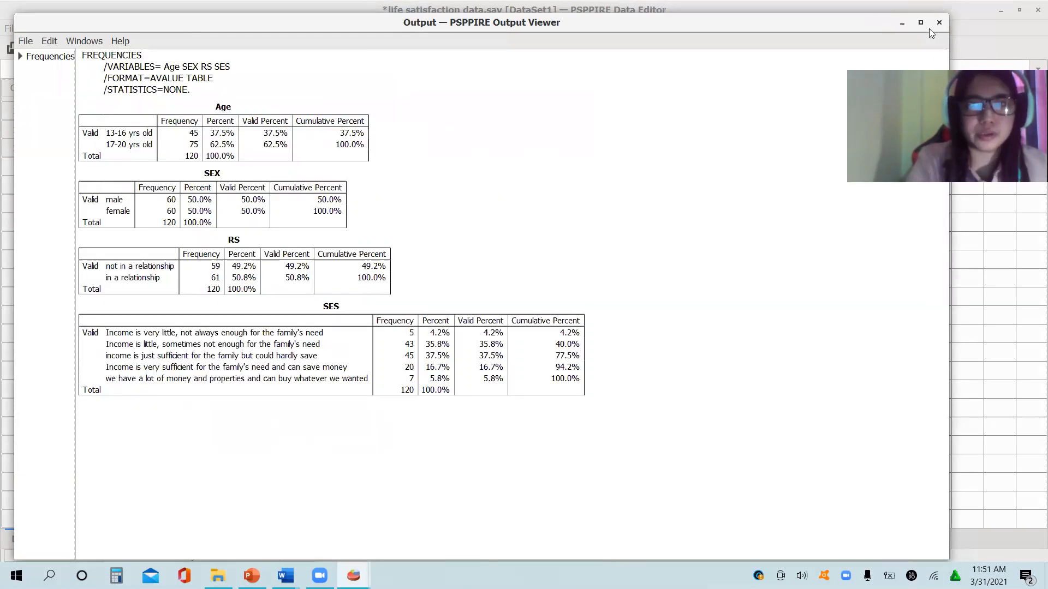
{"action": "left_click", "coordinate": [939, 23]}
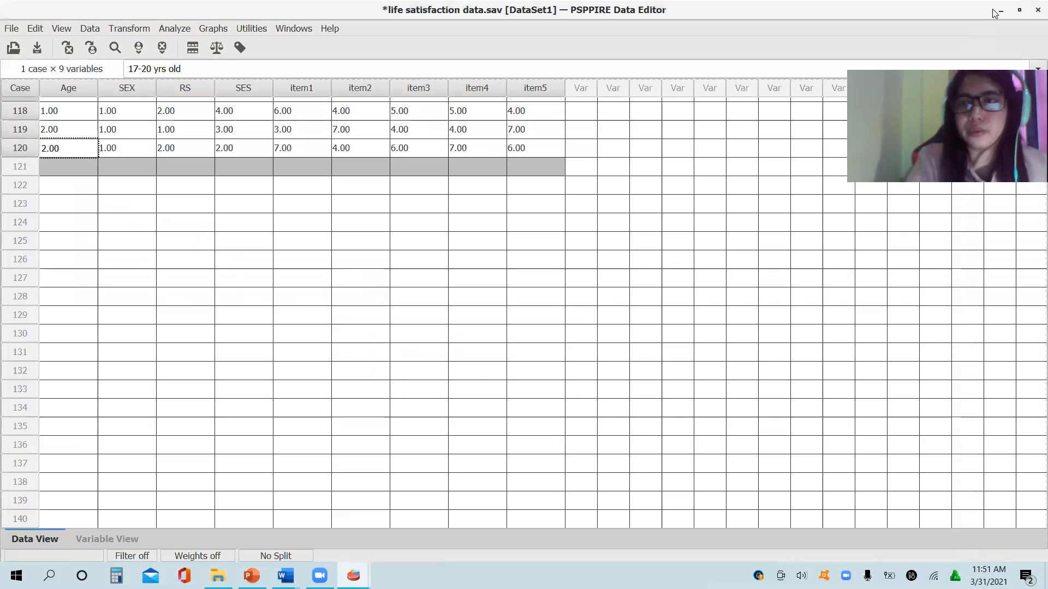
{"action": "left_click", "coordinate": [1000, 13]}
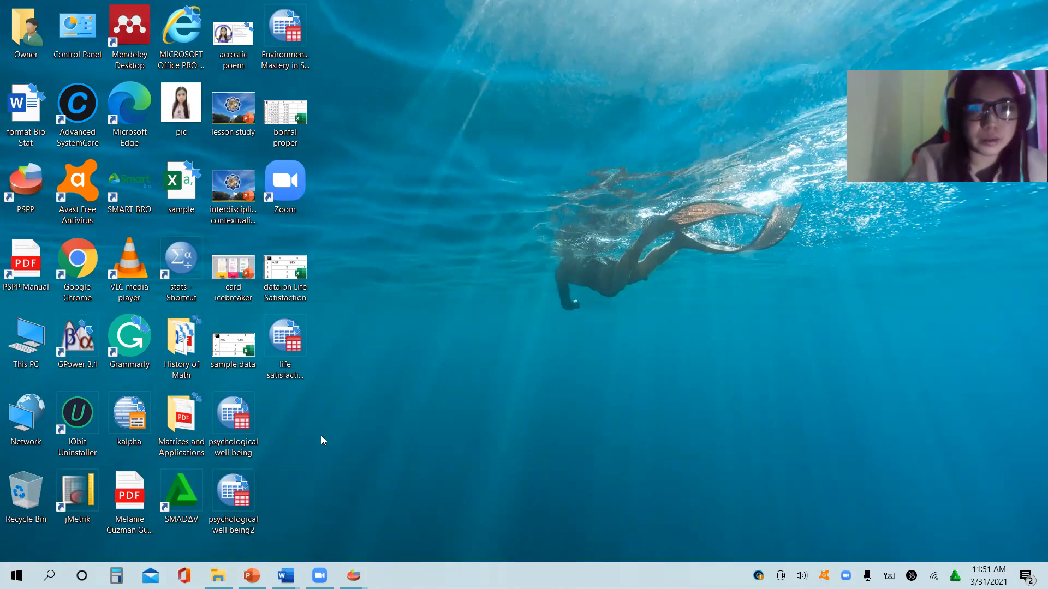
Bring back the output window and try again to export it to the Desktop as "problem 1".
{"action": "mouse_move", "coordinate": [353, 576]}
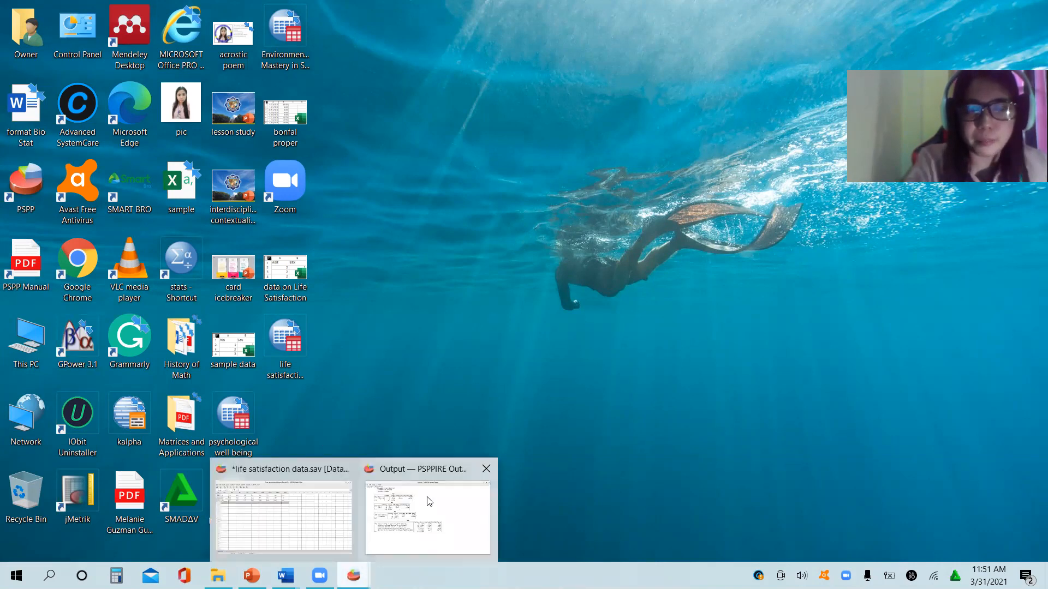
{"action": "left_click", "coordinate": [429, 501]}
{"action": "left_click", "coordinate": [26, 44]}
{"action": "left_click", "coordinate": [44, 77]}
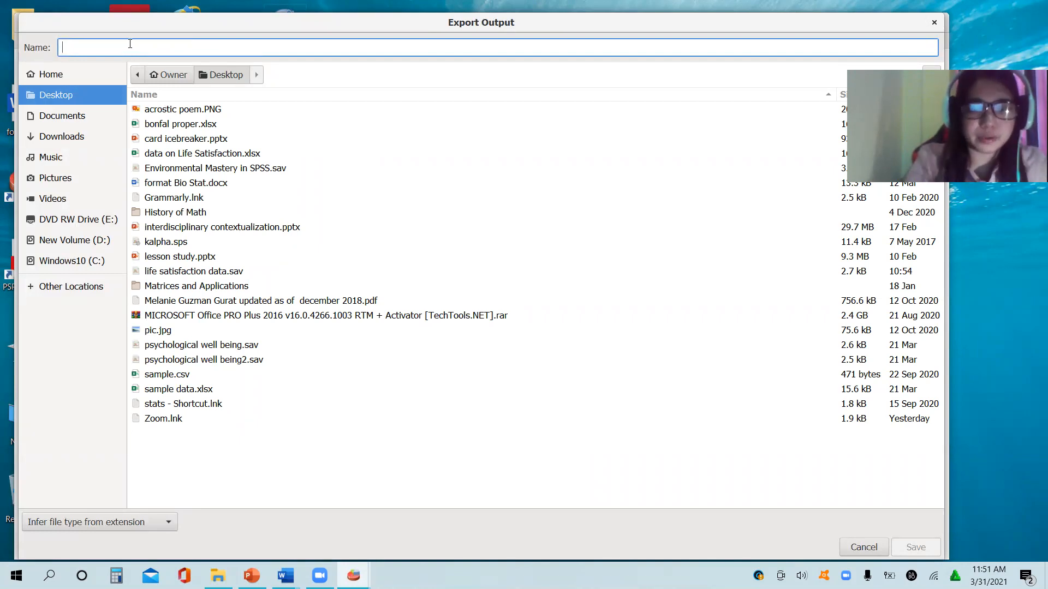
{"action": "type", "text": "p"}
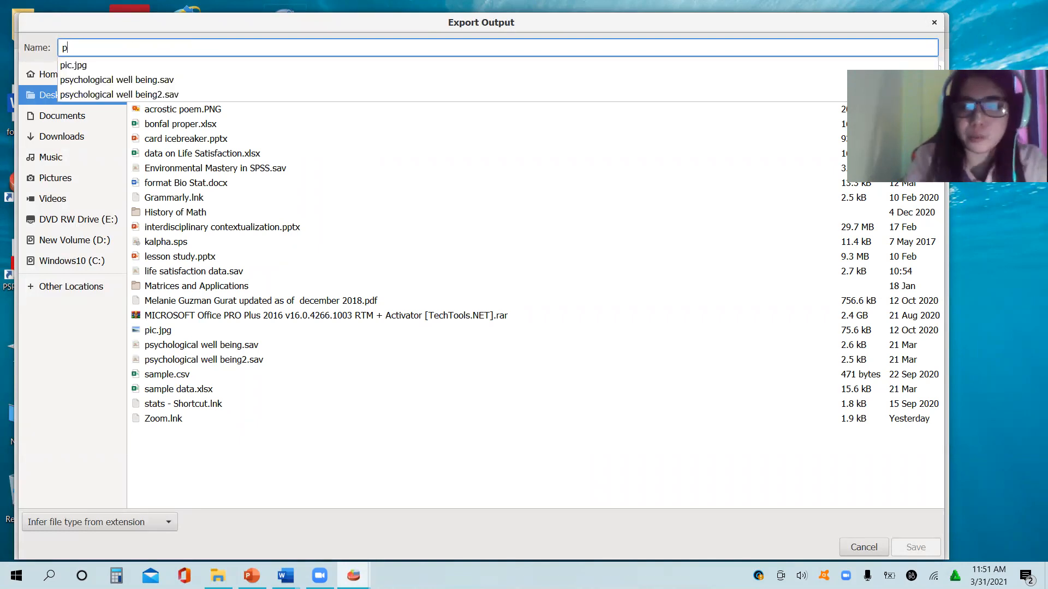
{"action": "type", "text": "roblem 1"}
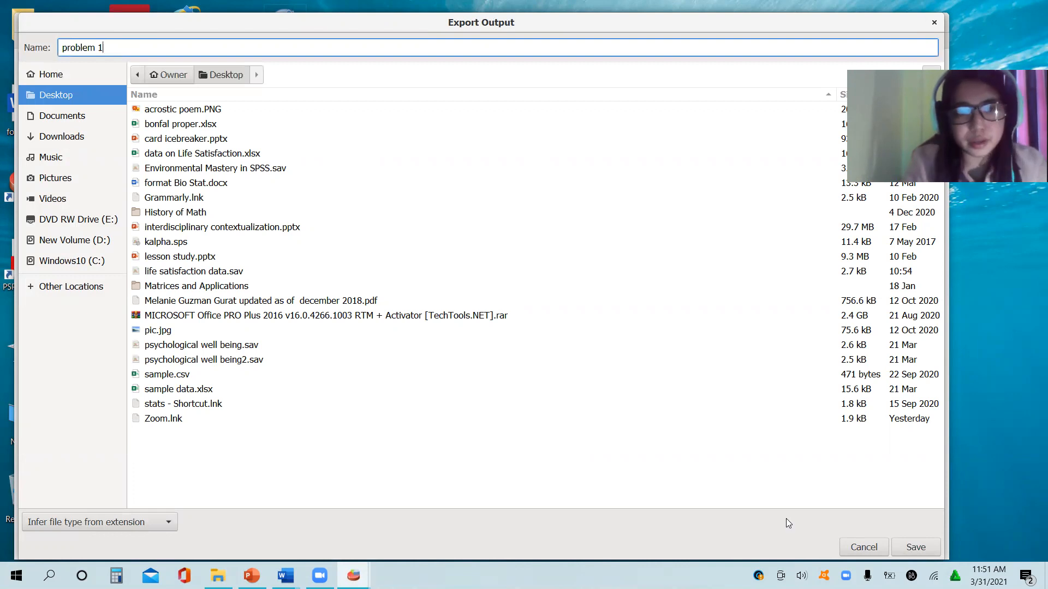
{"action": "left_click", "coordinate": [925, 552]}
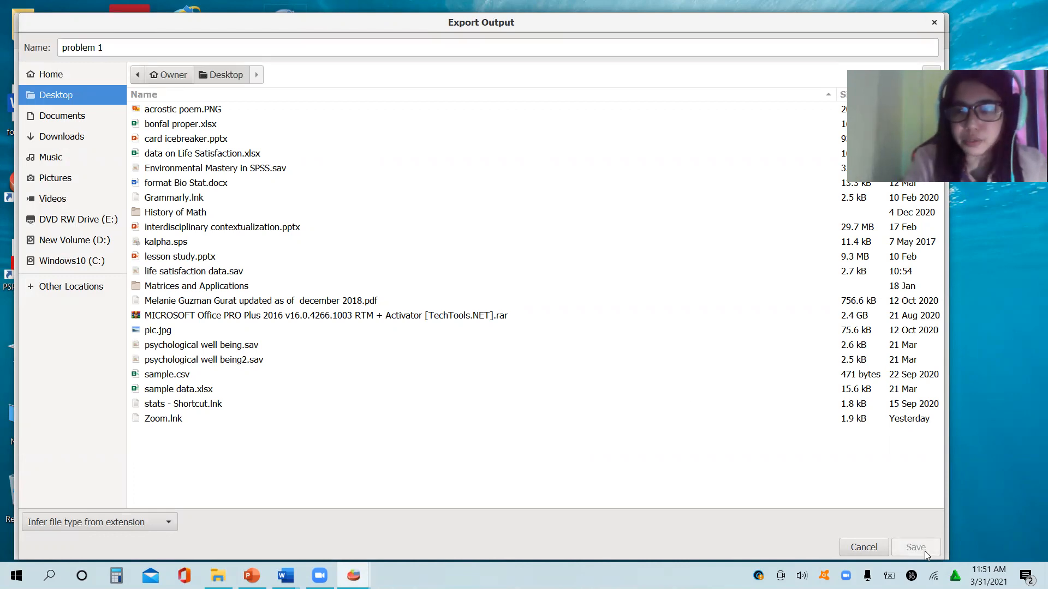
{"action": "double_click", "coordinate": [627, 350]}
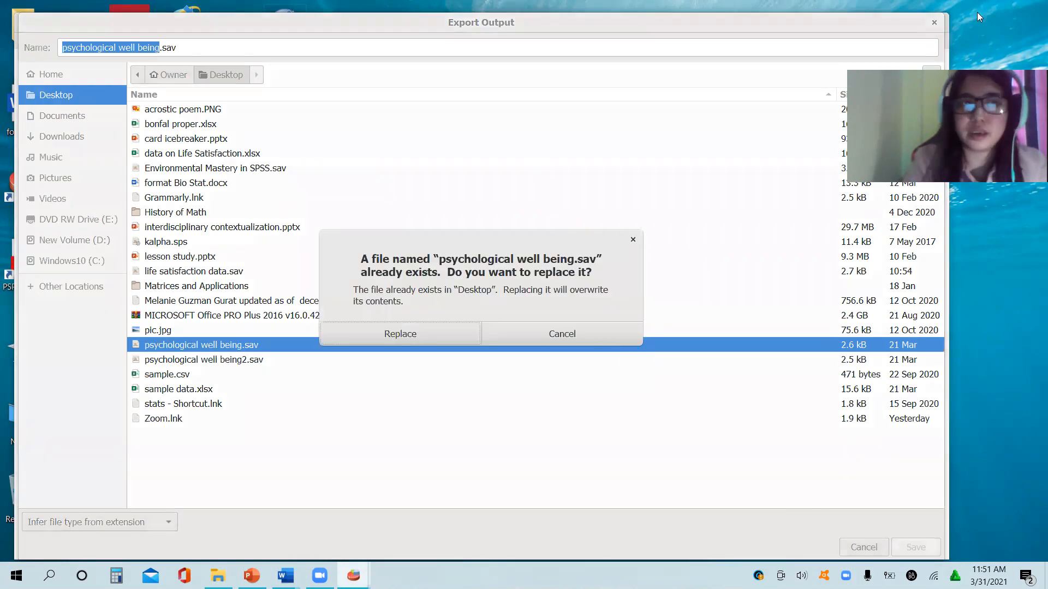
{"action": "left_click", "coordinate": [936, 22]}
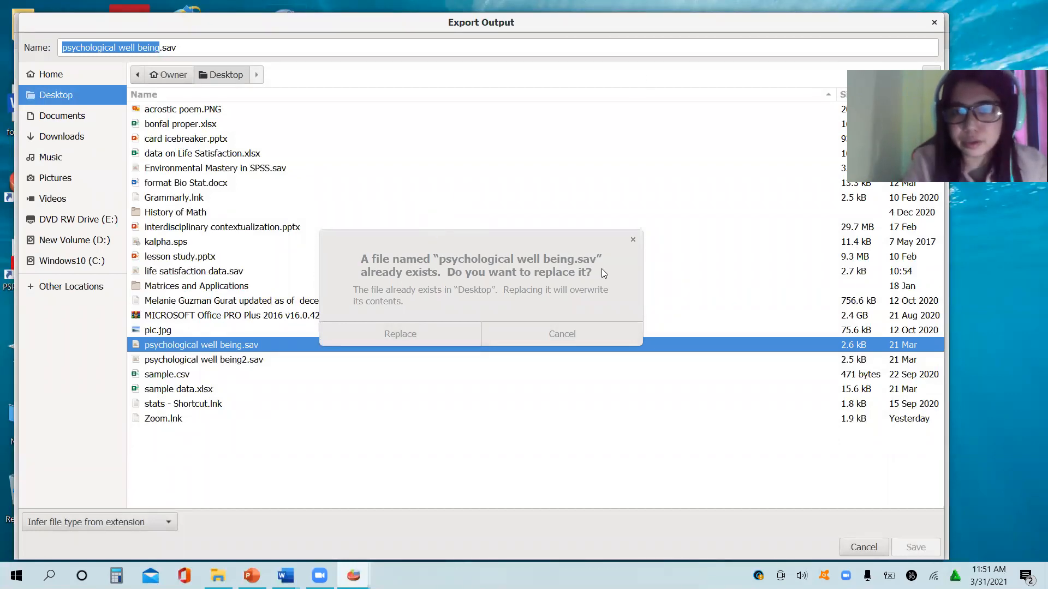
{"action": "left_click", "coordinate": [562, 335]}
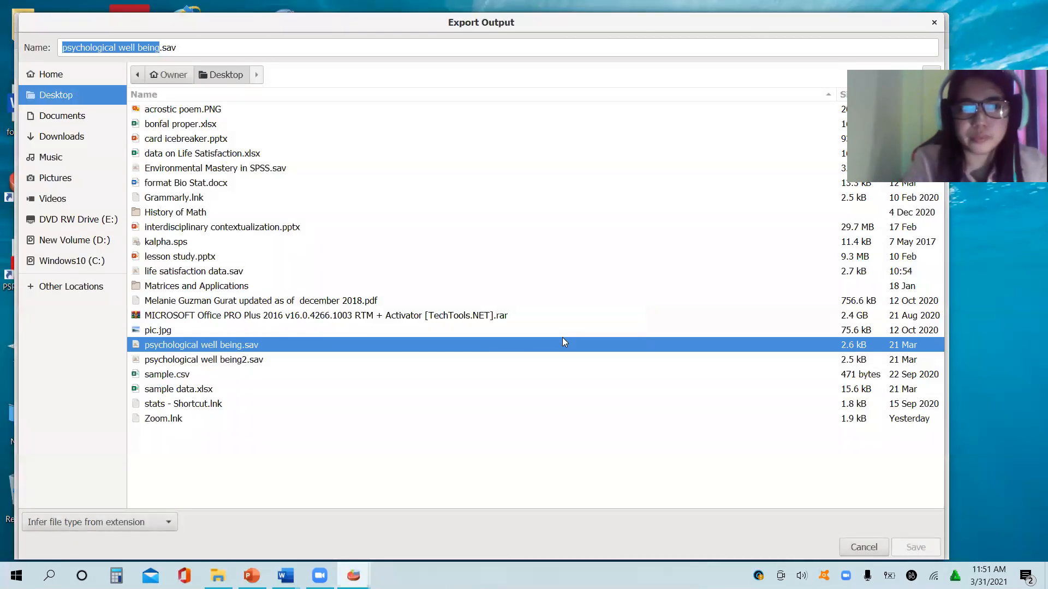
{"action": "left_click", "coordinate": [934, 22]}
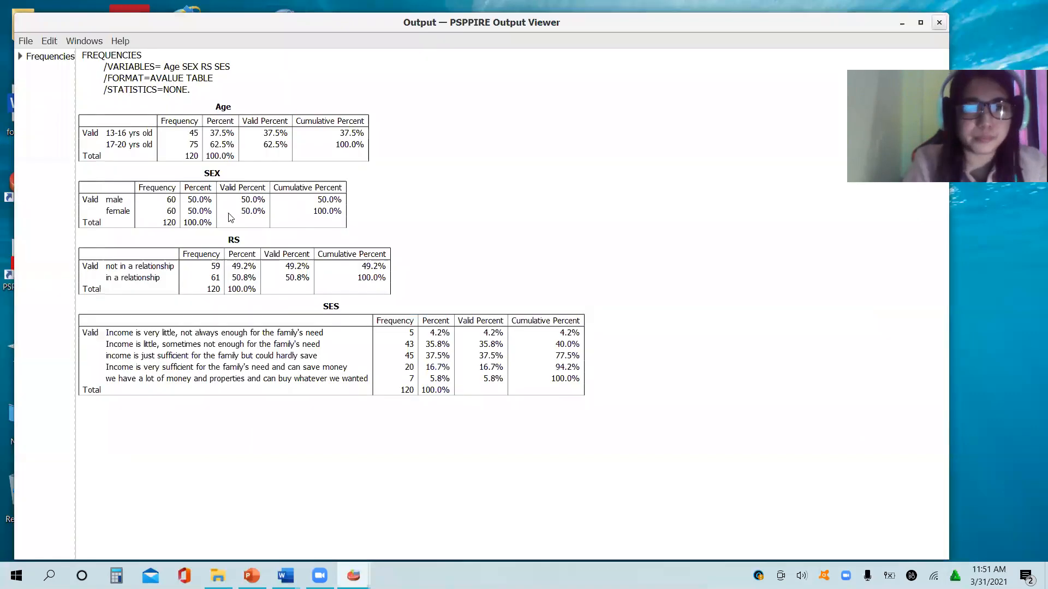
Send all pages of the frequency output to the EPSON L3110 Series printer, one copy.
{"action": "left_click", "coordinate": [26, 42]}
{"action": "left_click", "coordinate": [31, 53]}
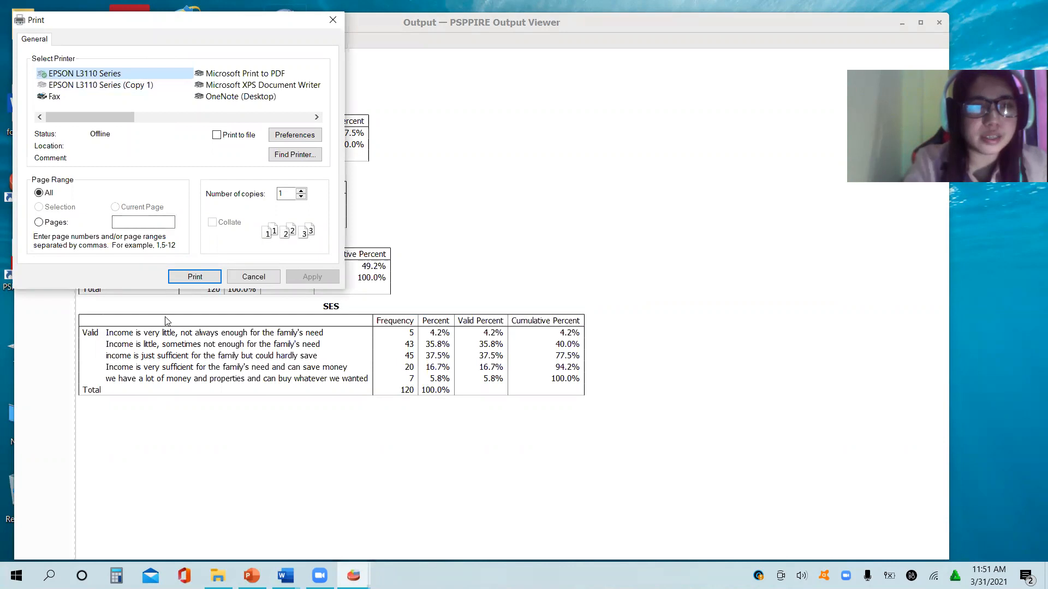
{"action": "left_click", "coordinate": [195, 277]}
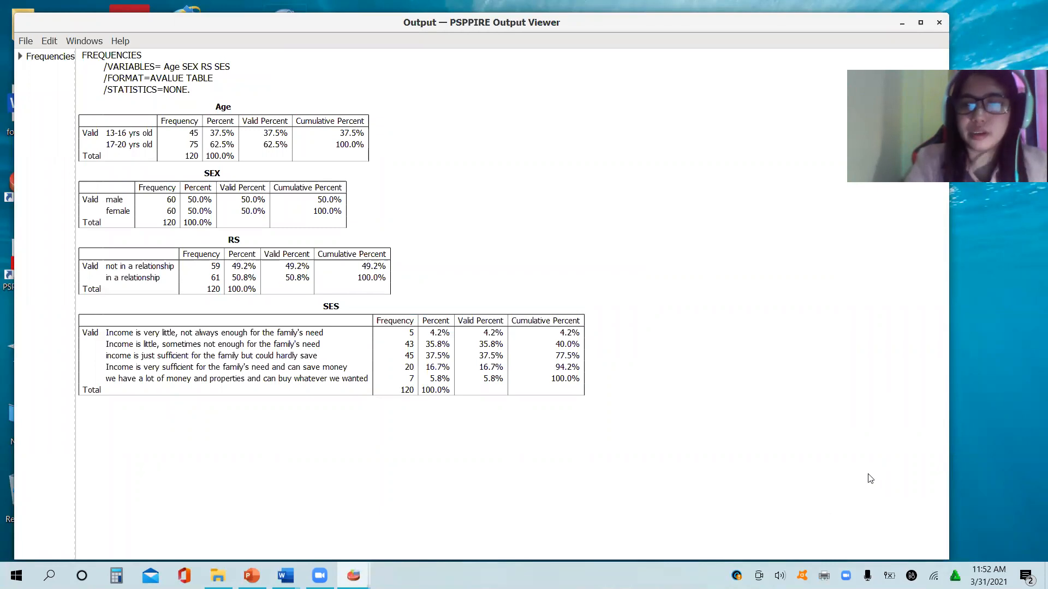
Cancel the psppire.exe print job in the EPSON L3110 Series queue and close the queue window.
{"action": "left_click", "coordinate": [824, 576]}
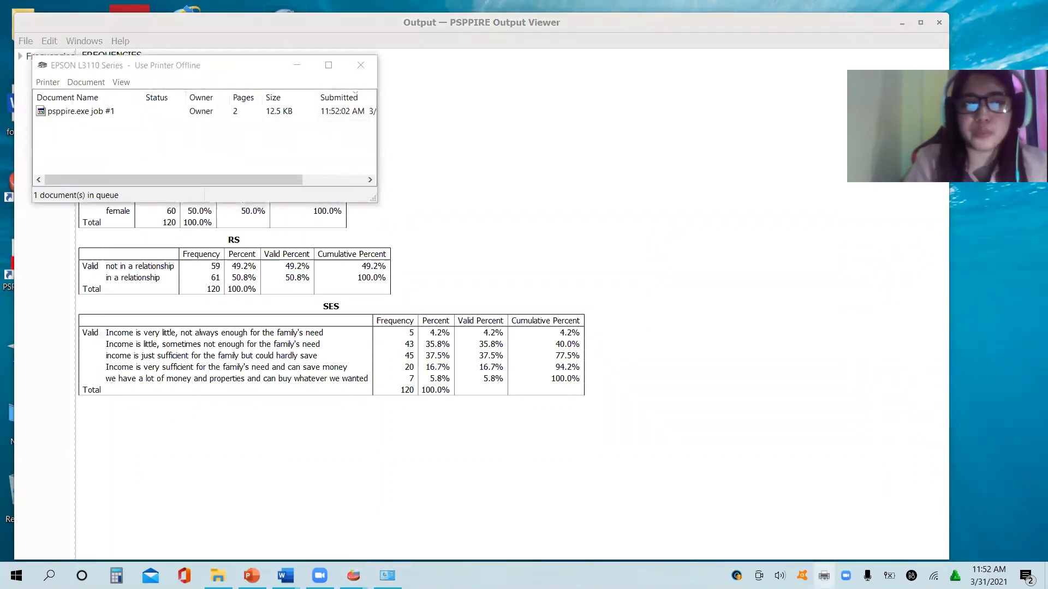
{"action": "left_click", "coordinate": [63, 112]}
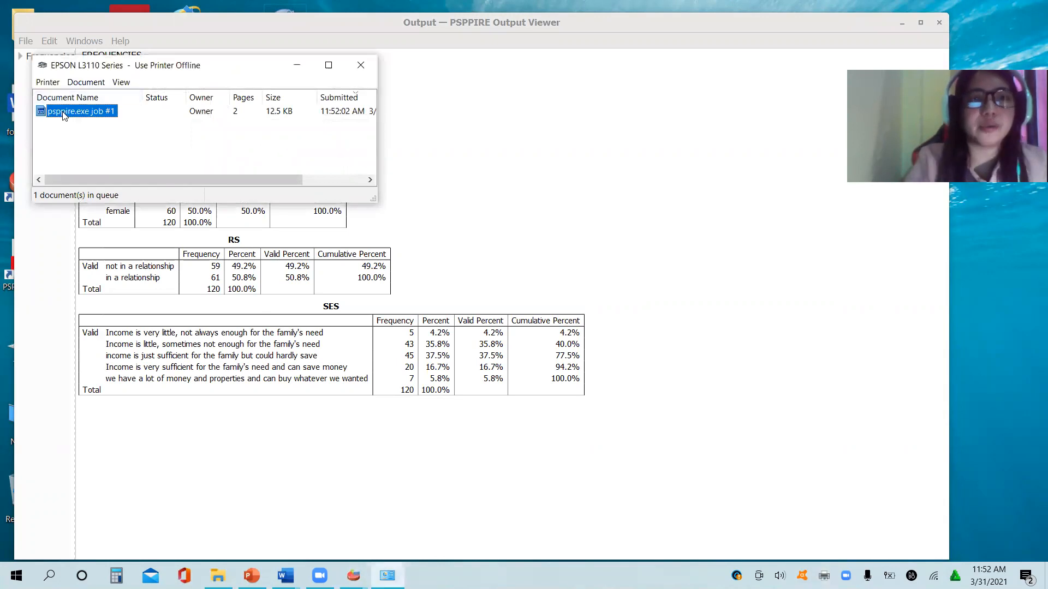
{"action": "right_click", "coordinate": [62, 111]}
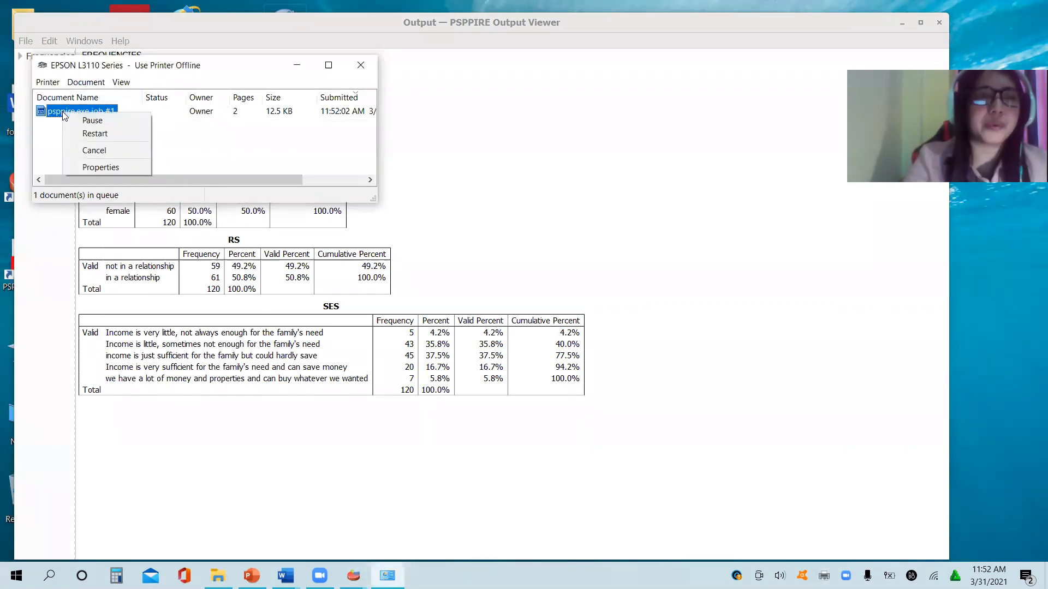
{"action": "left_click", "coordinate": [97, 149]}
{"action": "left_click", "coordinate": [557, 297]}
{"action": "left_click", "coordinate": [361, 65]}
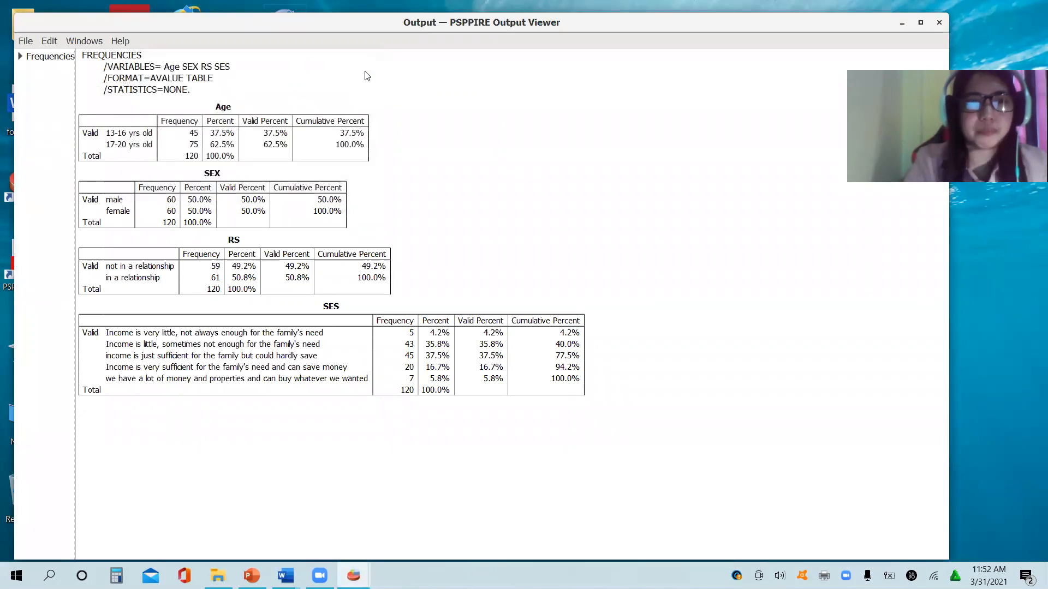
Copy the entire frequency output and paste it into a new blank Word document.
{"action": "left_click", "coordinate": [29, 42]}
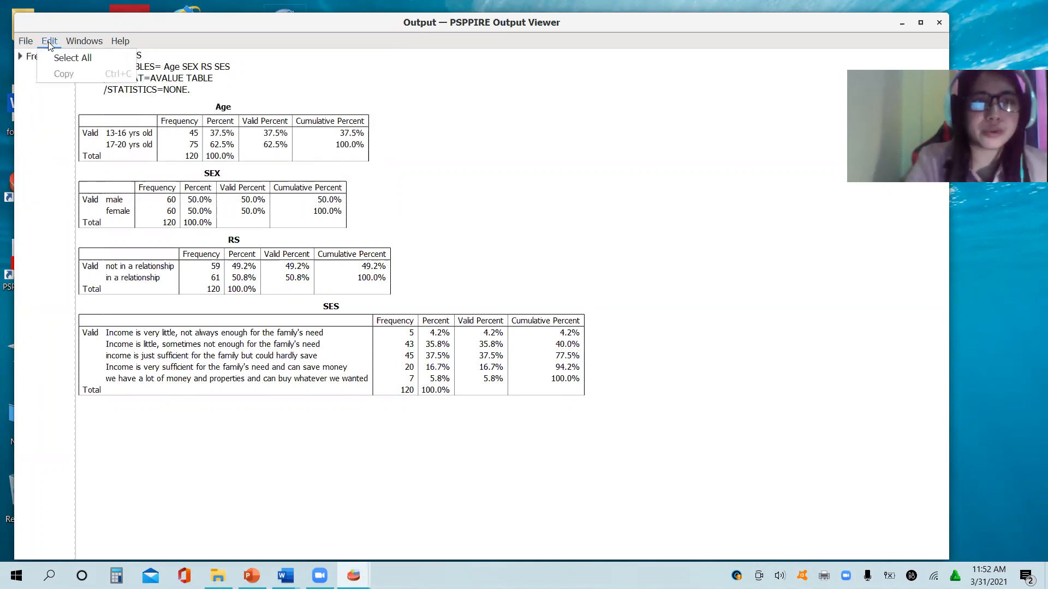
{"action": "left_click", "coordinate": [61, 57]}
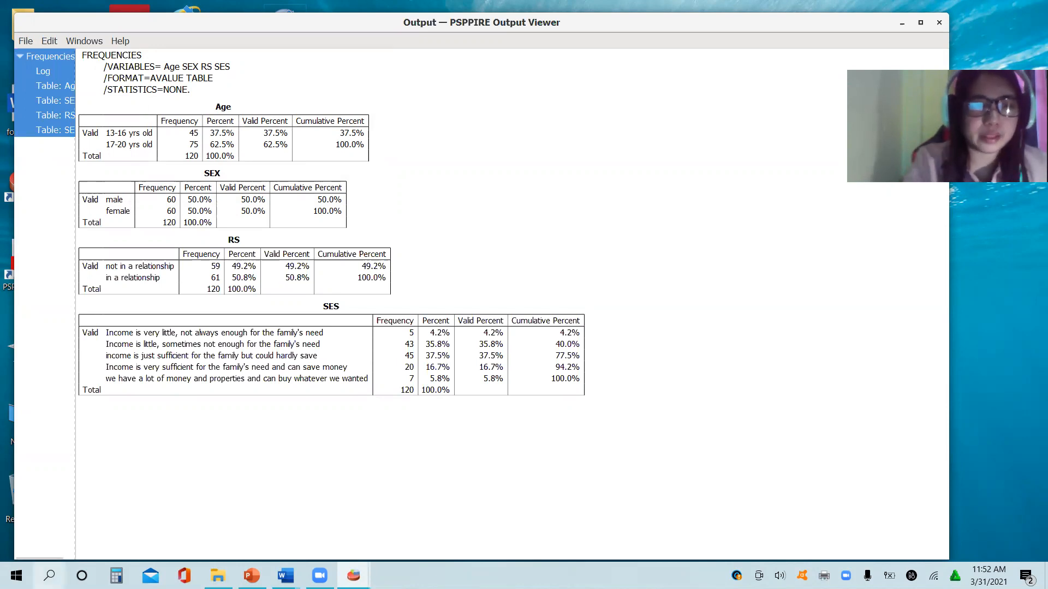
{"action": "left_click", "coordinate": [16, 576]}
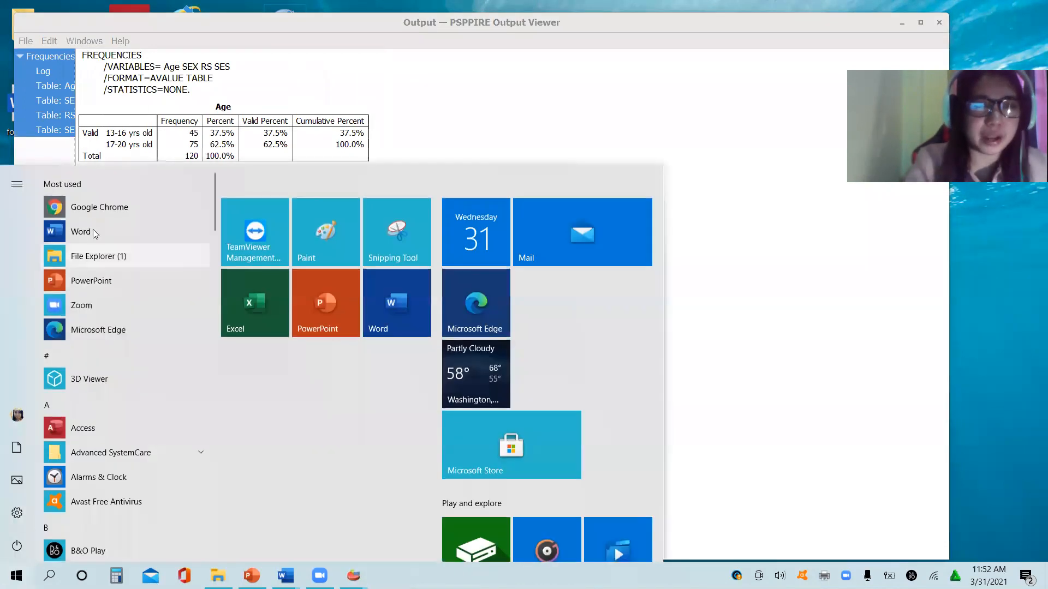
{"action": "left_click", "coordinate": [93, 232]}
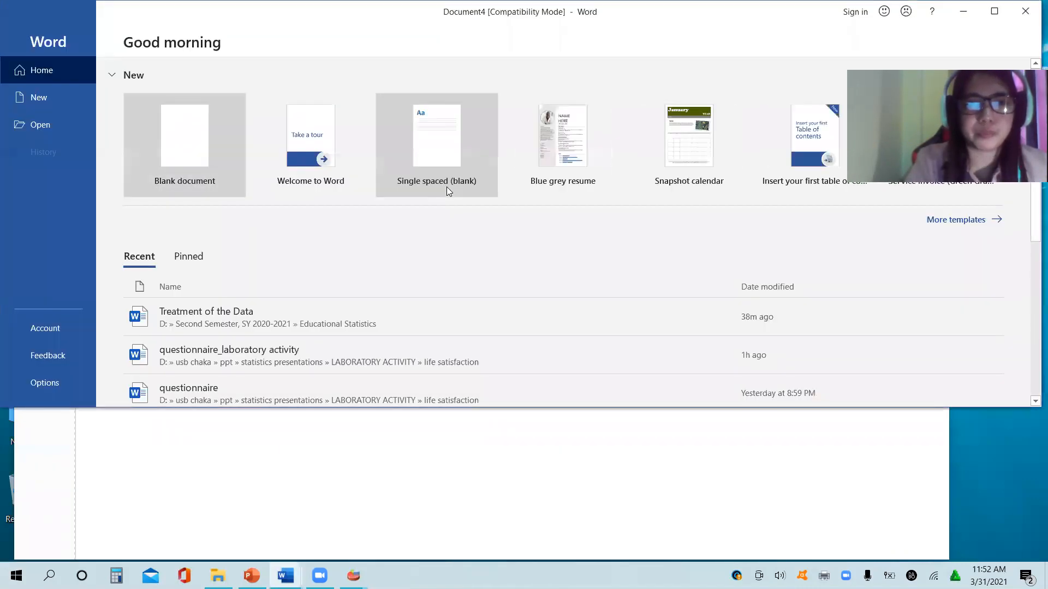
{"action": "left_click", "coordinate": [191, 155]}
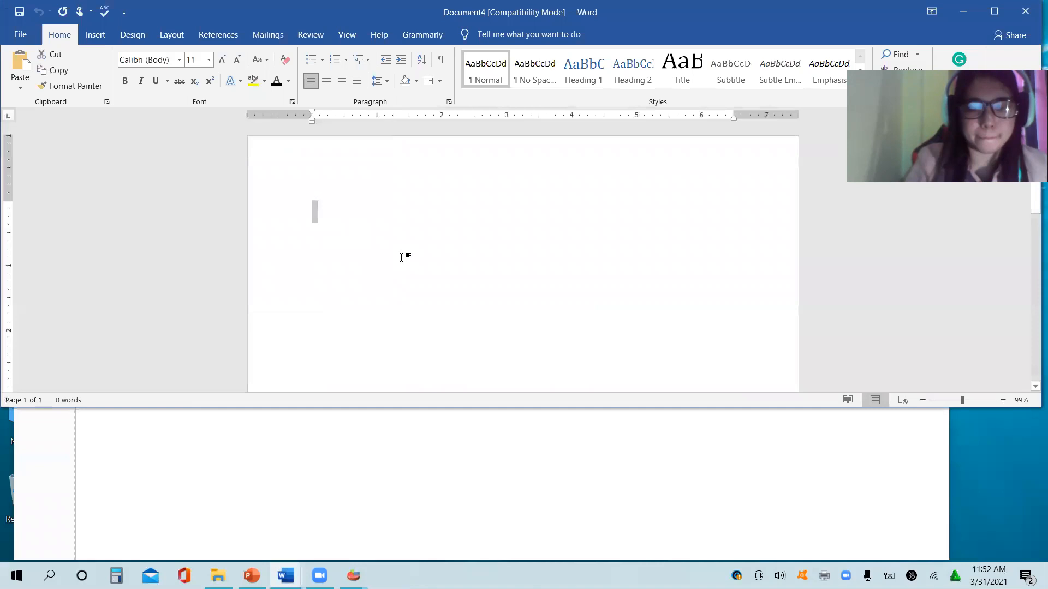
{"action": "key", "text": "ctrl+v"}
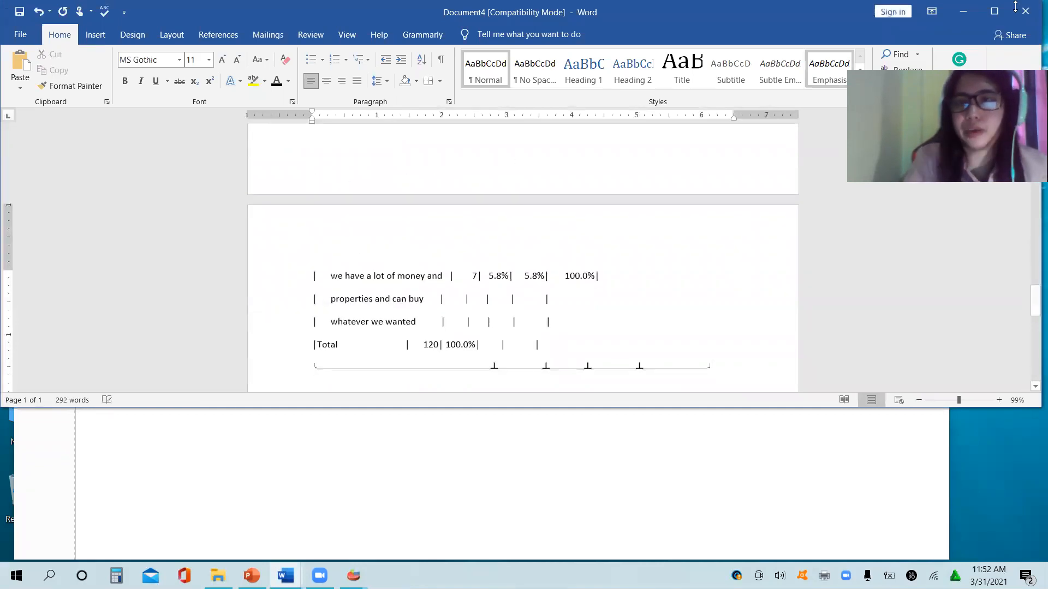
Maximize the new document and review the pasted frequency tables from the beginning.
{"action": "left_click", "coordinate": [1002, 13]}
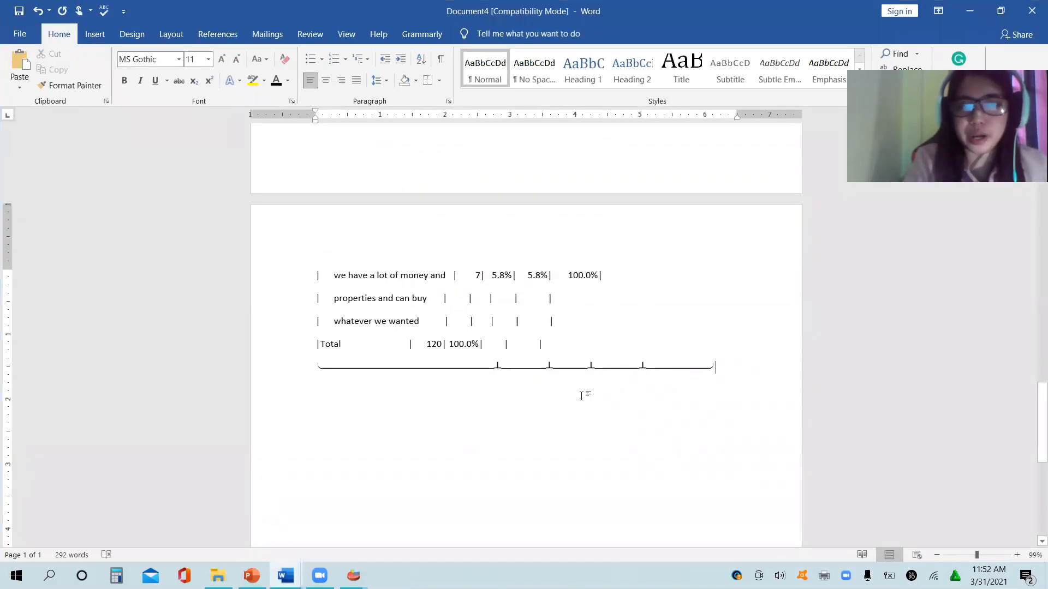
{"action": "left_click_drag", "start_coordinate": [1035, 428], "coordinate": [1024, 201]}
{"action": "scroll", "coordinate": [1025, 201], "scroll_direction": "down", "scroll_amount": 2}
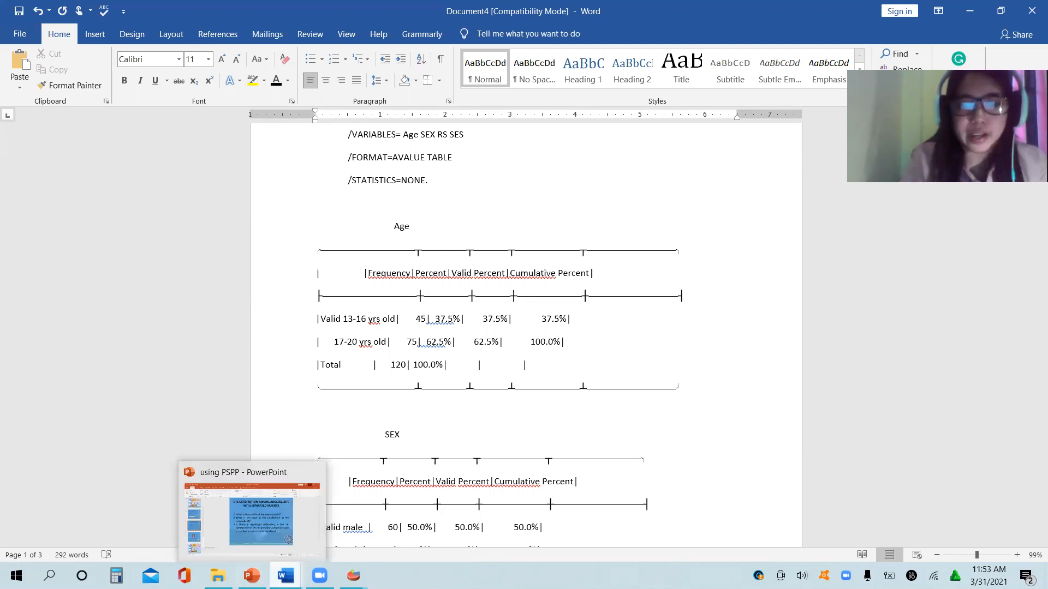
Switch to the Treatment of the Data document and examine its treatment table as far as question 3.
{"action": "mouse_move", "coordinate": [286, 576]}
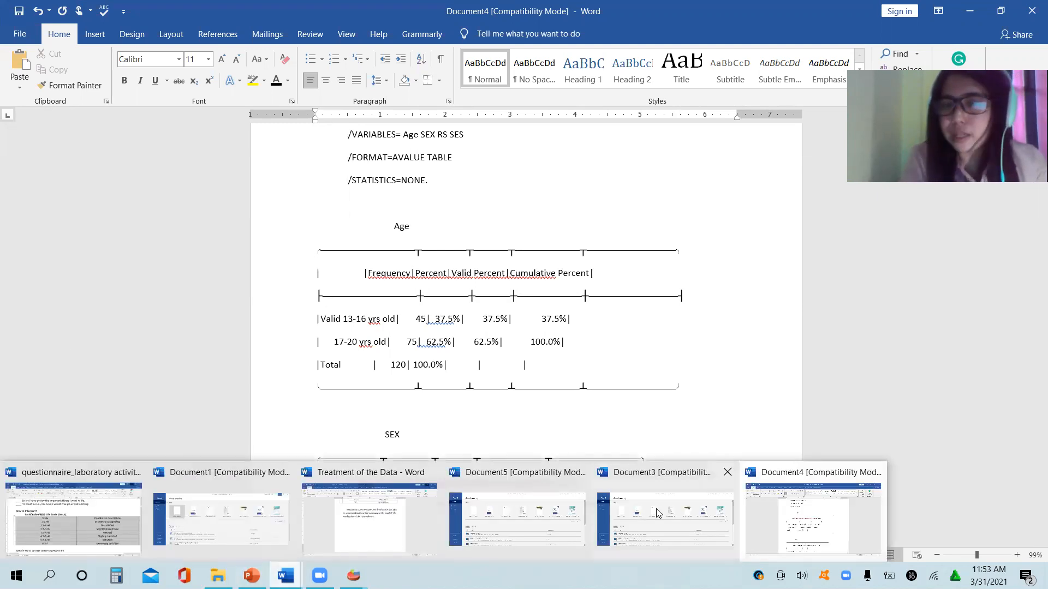
{"action": "left_click", "coordinate": [370, 528]}
{"action": "left_click", "coordinate": [437, 297]}
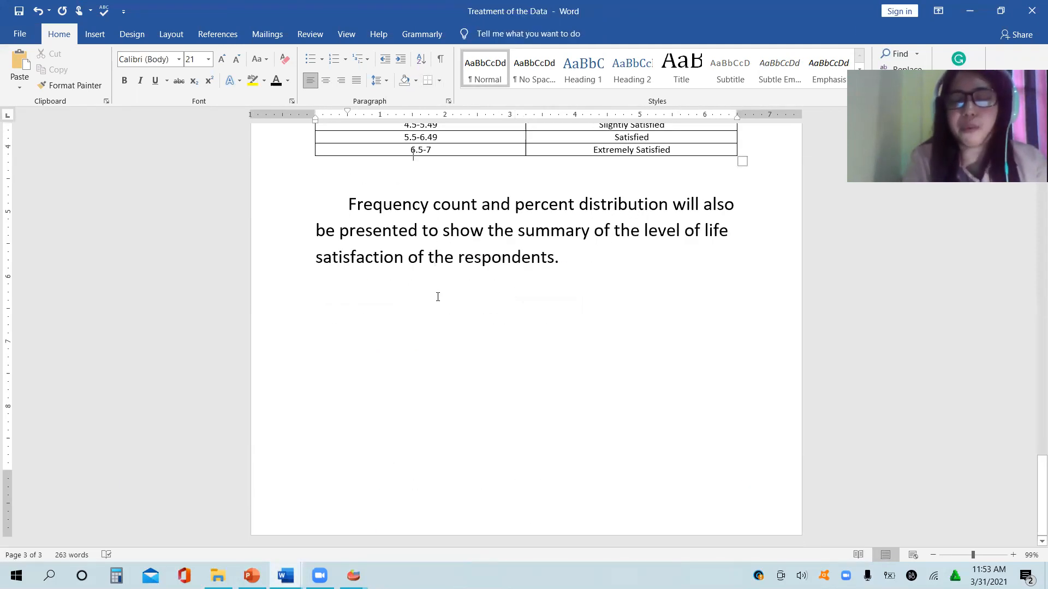
{"action": "scroll", "coordinate": [437, 297], "scroll_direction": "up", "scroll_amount": 10}
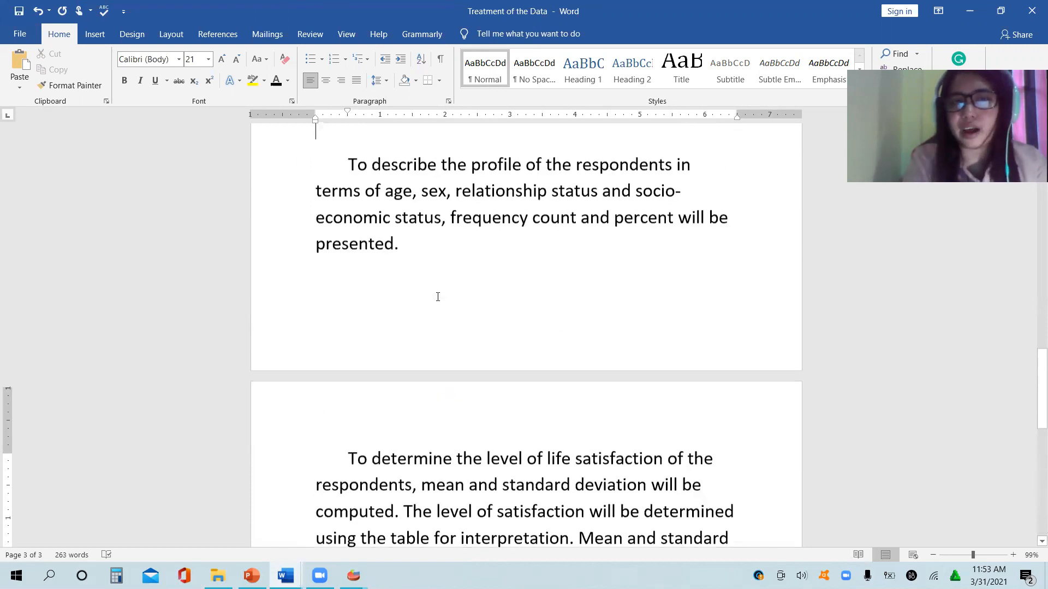
{"action": "scroll", "coordinate": [438, 297], "scroll_direction": "up", "scroll_amount": 10}
{"action": "left_click", "coordinate": [438, 297]}
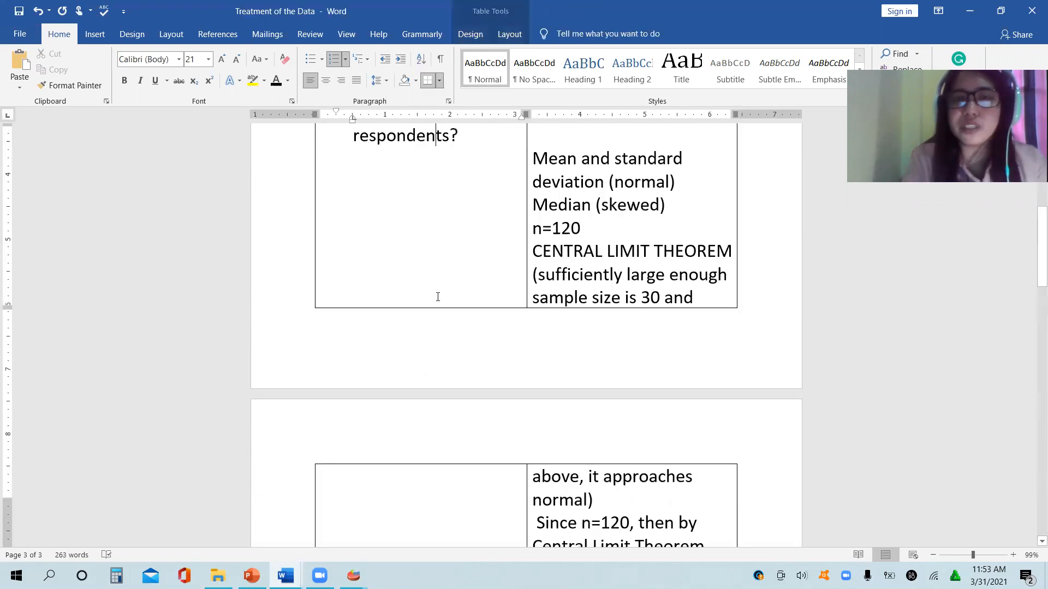
{"action": "key", "text": "Up"}
{"action": "key", "text": "Down"}
{"action": "key", "text": "Down"}
{"action": "key", "text": "Down"}
{"action": "key", "text": "Down"}
{"action": "key", "text": "Down"}
{"action": "key", "text": "Down"}
{"action": "scroll", "coordinate": [438, 297], "scroll_direction": "down", "scroll_amount": 5}
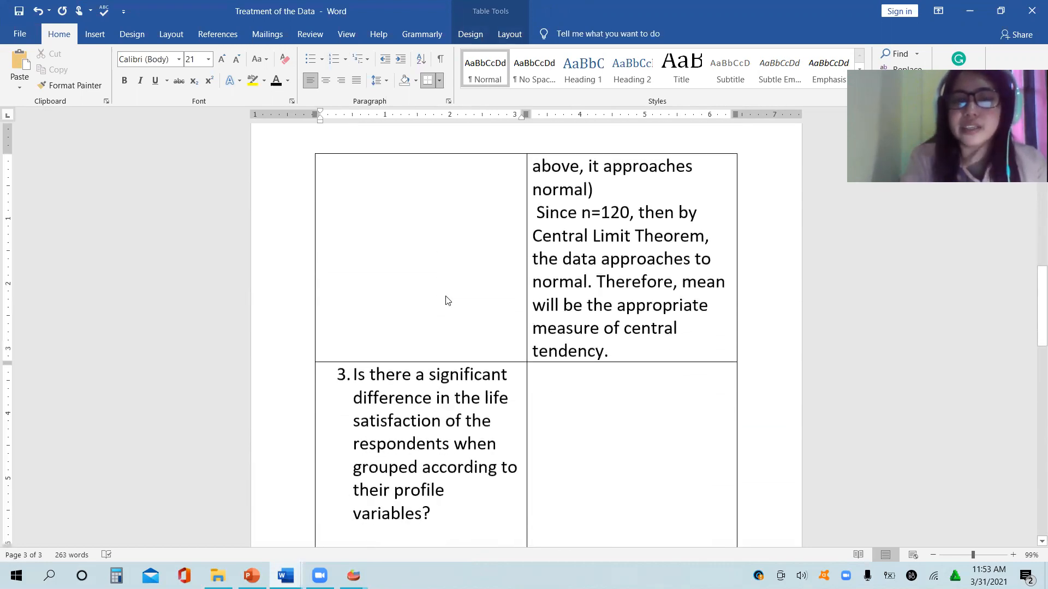
Apply the black font colour to all the text in the Treatment of the Data document.
{"action": "left_click", "coordinate": [564, 393]}
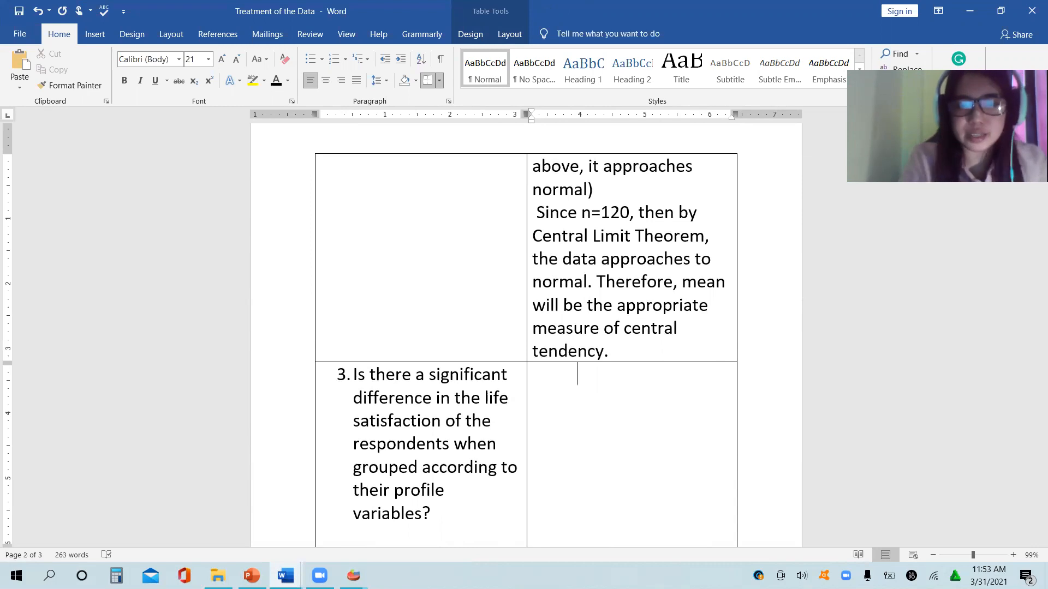
{"action": "key", "text": "ctrl+a"}
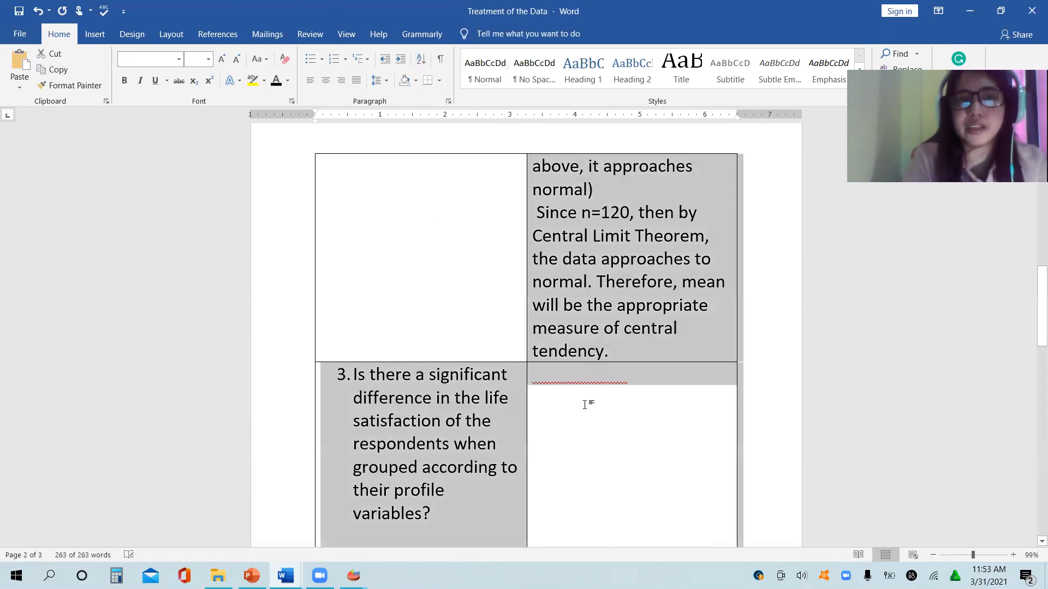
{"action": "left_click", "coordinate": [277, 82]}
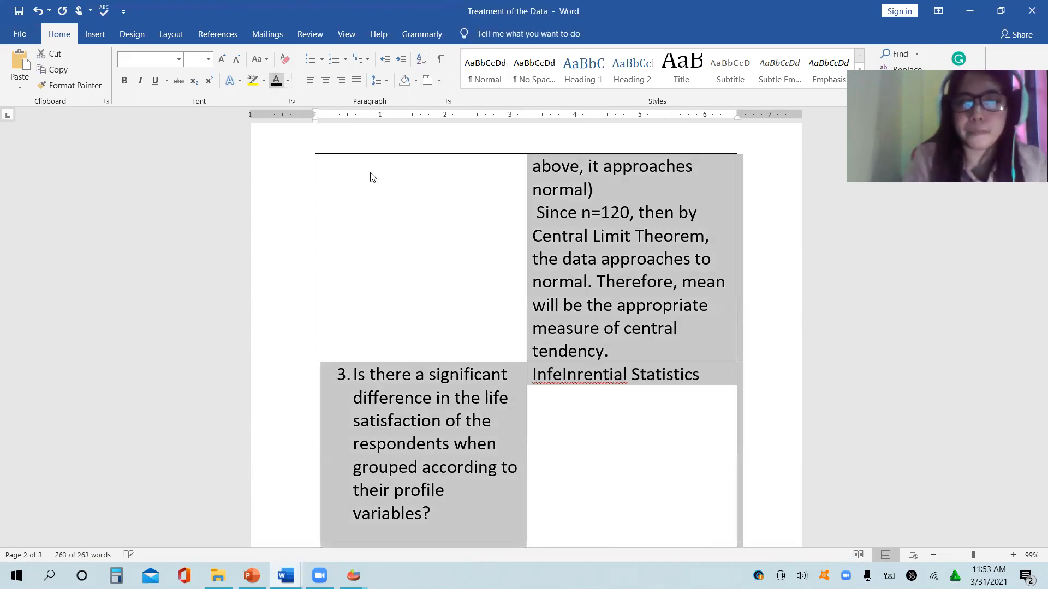
Correct the misspelled first word in the cell beside question 3 to "Inferential".
{"action": "left_click", "coordinate": [578, 377]}
{"action": "right_click", "coordinate": [578, 379]}
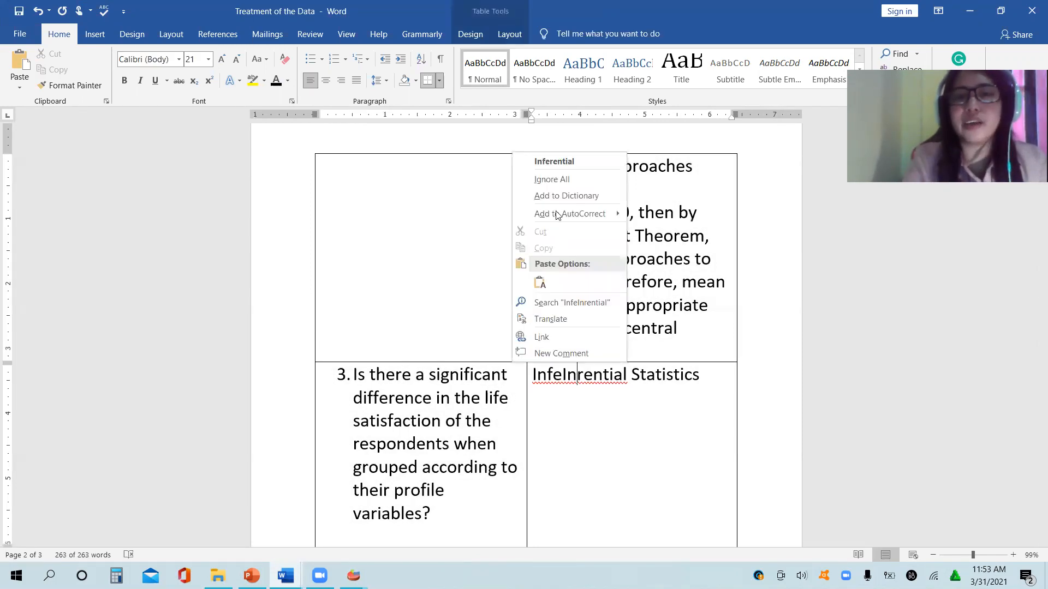
{"action": "left_click", "coordinate": [554, 162]}
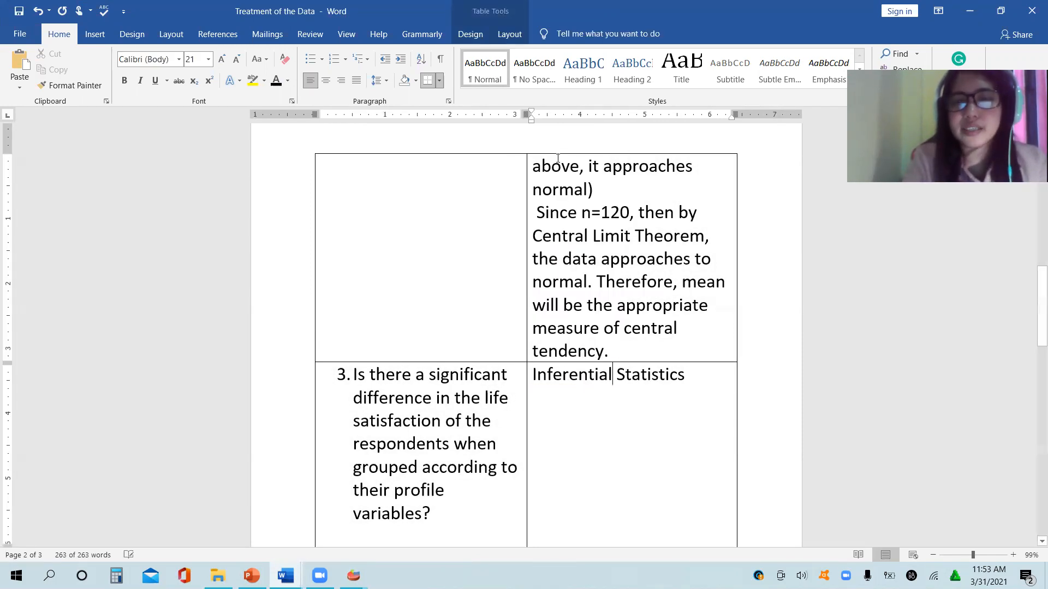
{"action": "left_click", "coordinate": [645, 488]}
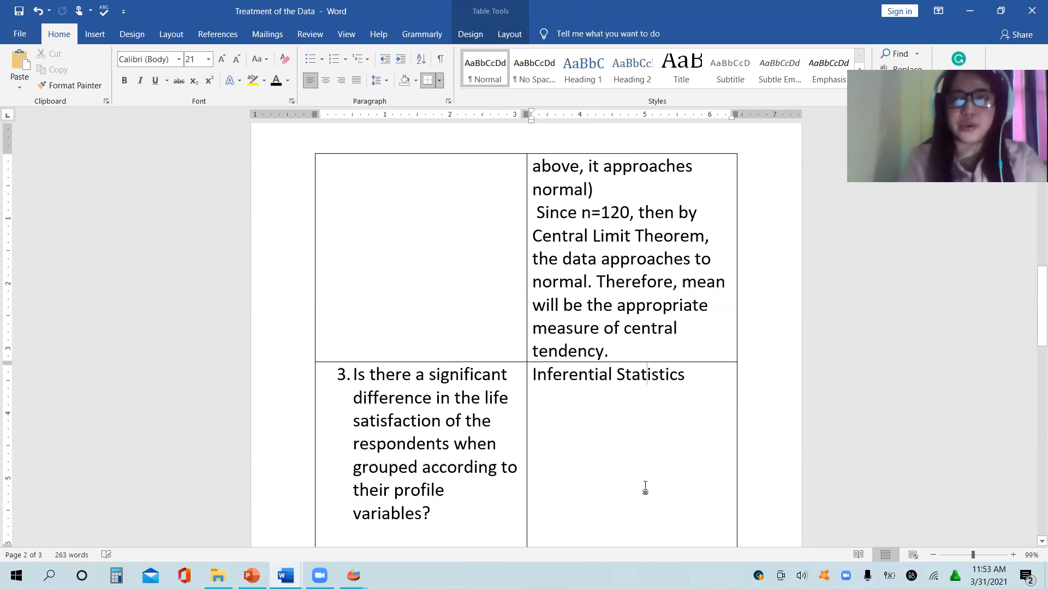